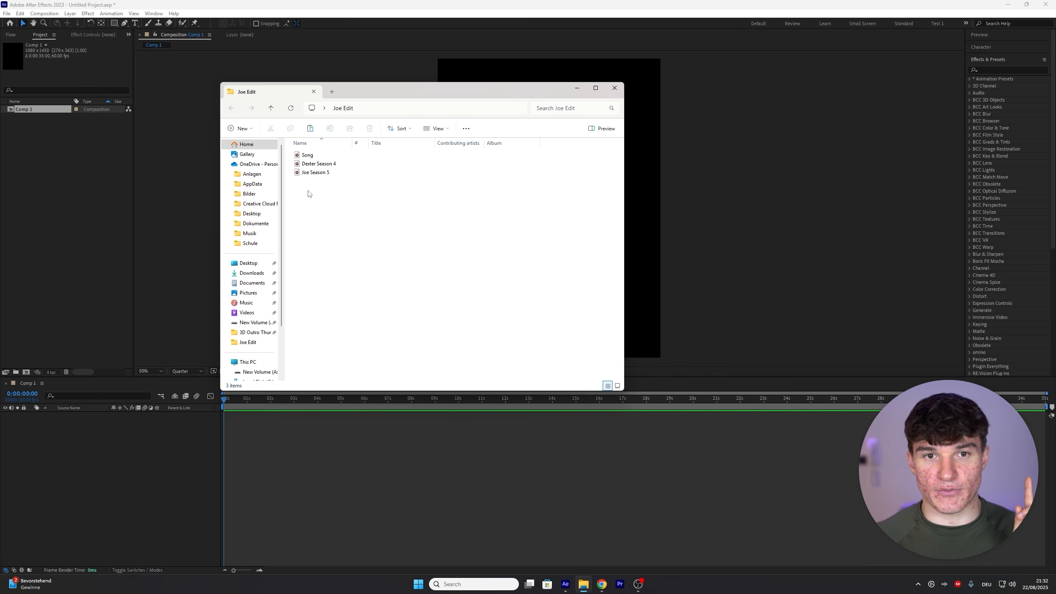
Import Dexter Season 4, Joe Season 5 and Song from the Joe Edit folder into the project
{"action": "left_click_drag", "start_coordinate": [323, 191], "coordinate": [36, 137]}
{"action": "left_click", "coordinate": [318, 163]}
{"action": "left_click", "coordinate": [315, 156]}
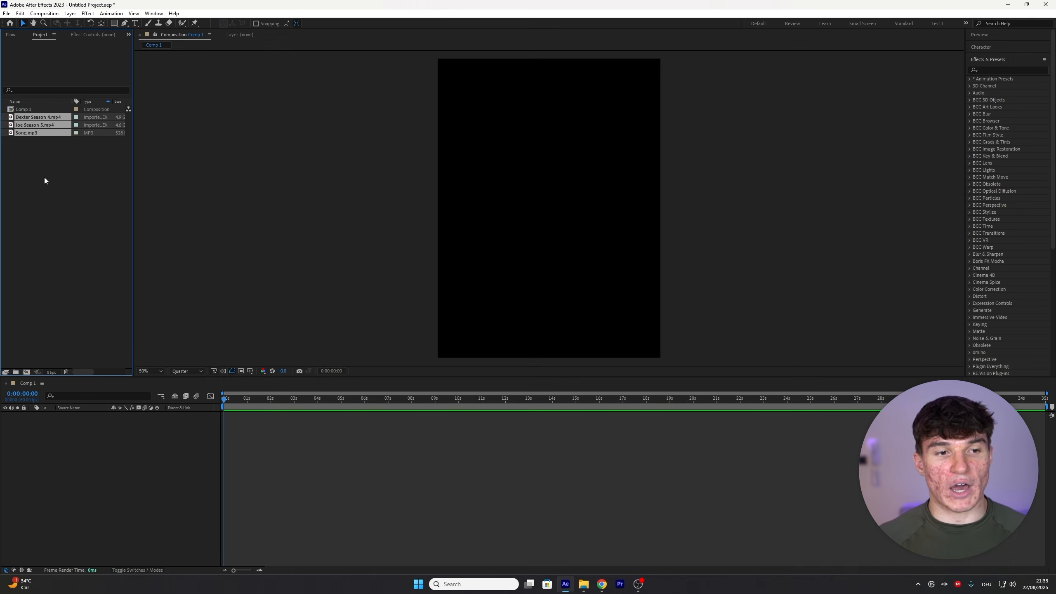
Add Song.mp3 as a layer to the Comp 1 timeline
{"action": "left_click", "coordinate": [44, 179]}
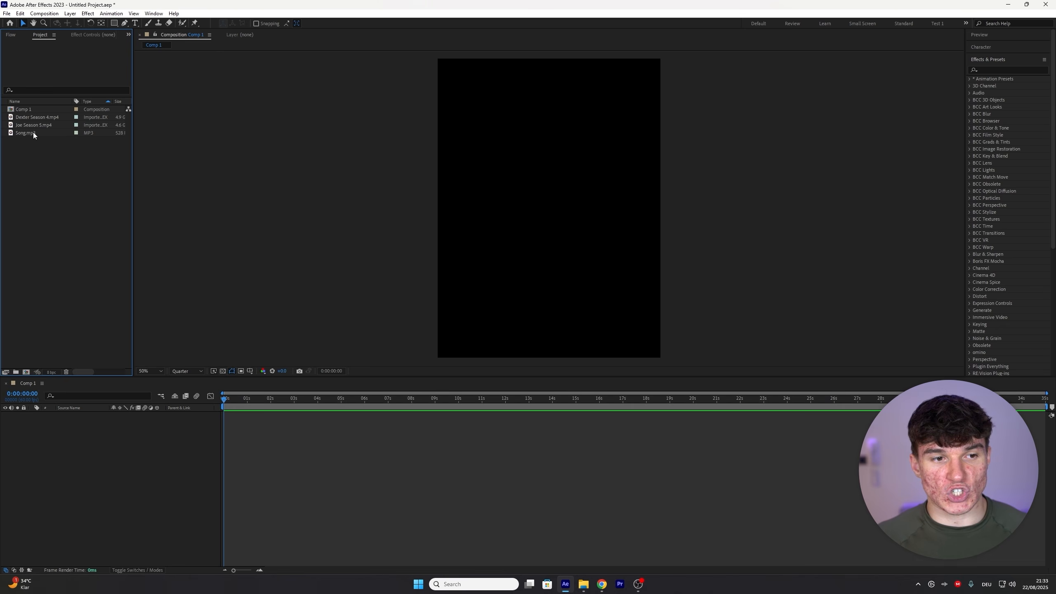
{"action": "left_click", "coordinate": [30, 133]}
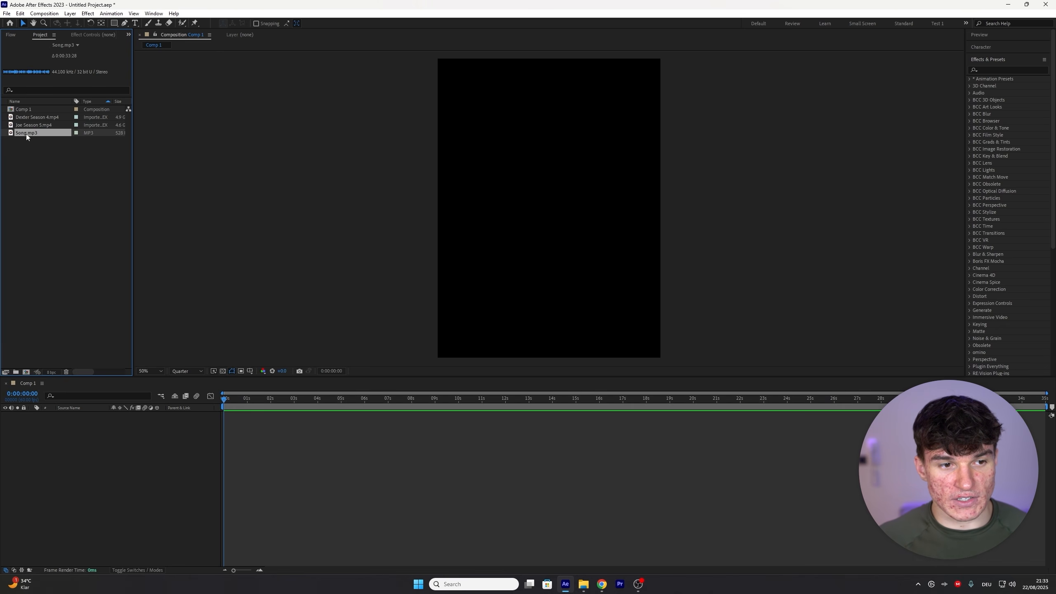
{"action": "left_click_drag", "start_coordinate": [27, 135], "coordinate": [168, 423]}
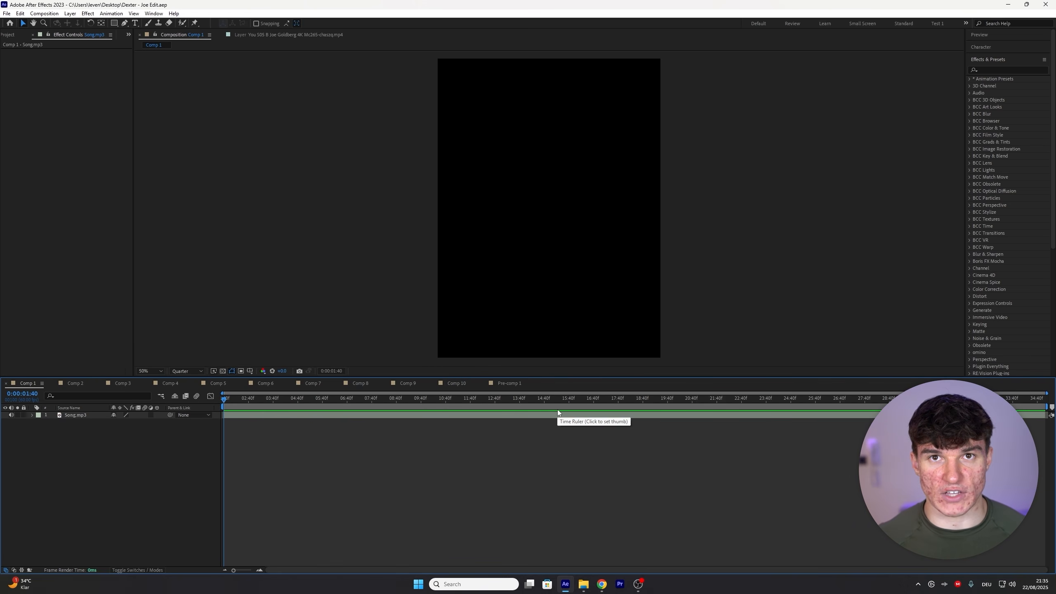
Convert the audio of the Song.mp3 layer to keyframes
{"action": "right_click", "coordinate": [505, 416]}
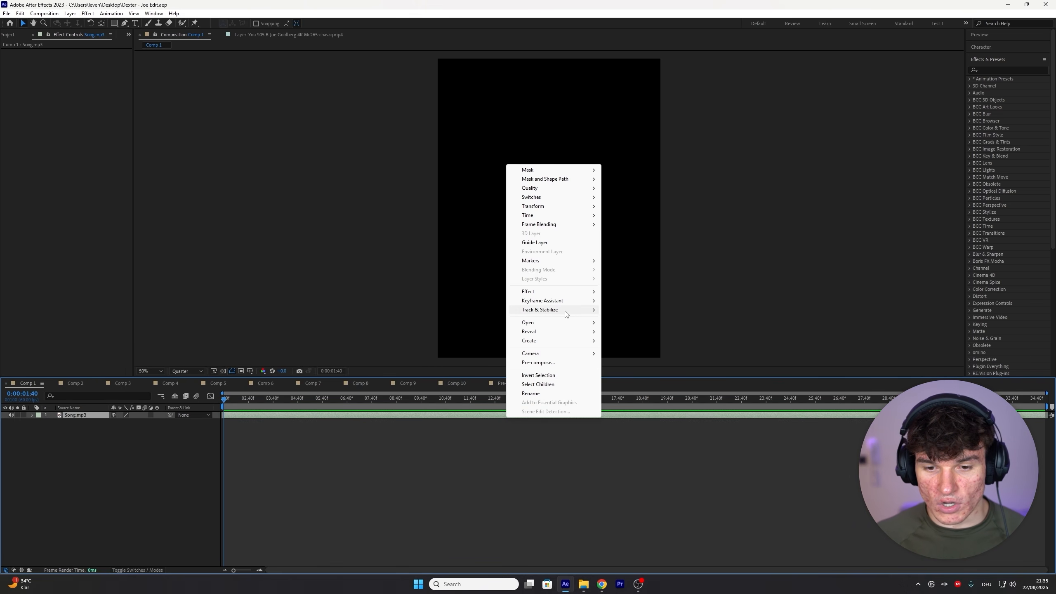
{"action": "mouse_move", "coordinate": [557, 300]}
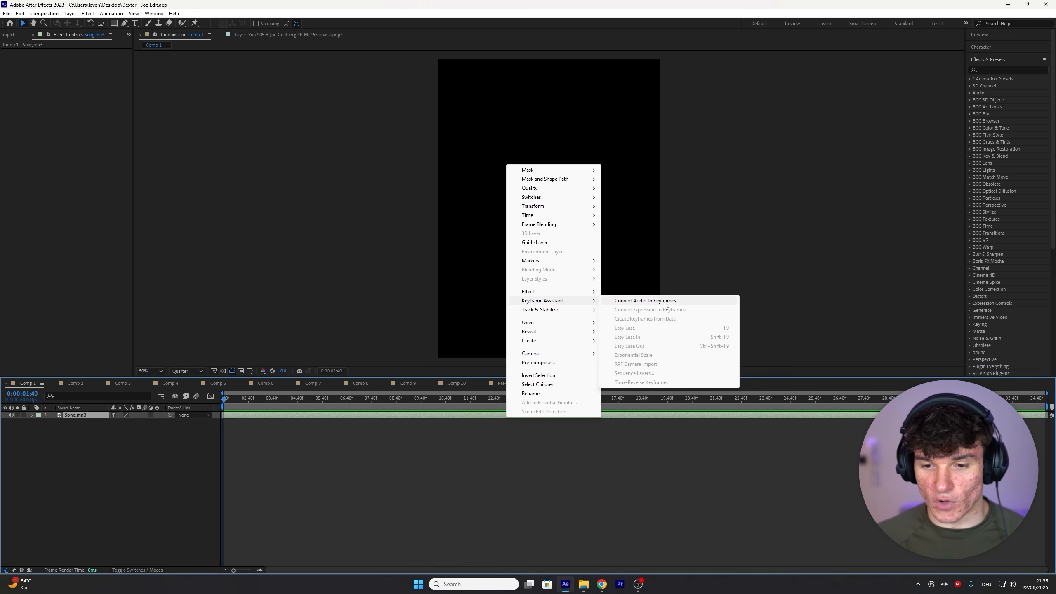
{"action": "left_click", "coordinate": [650, 301]}
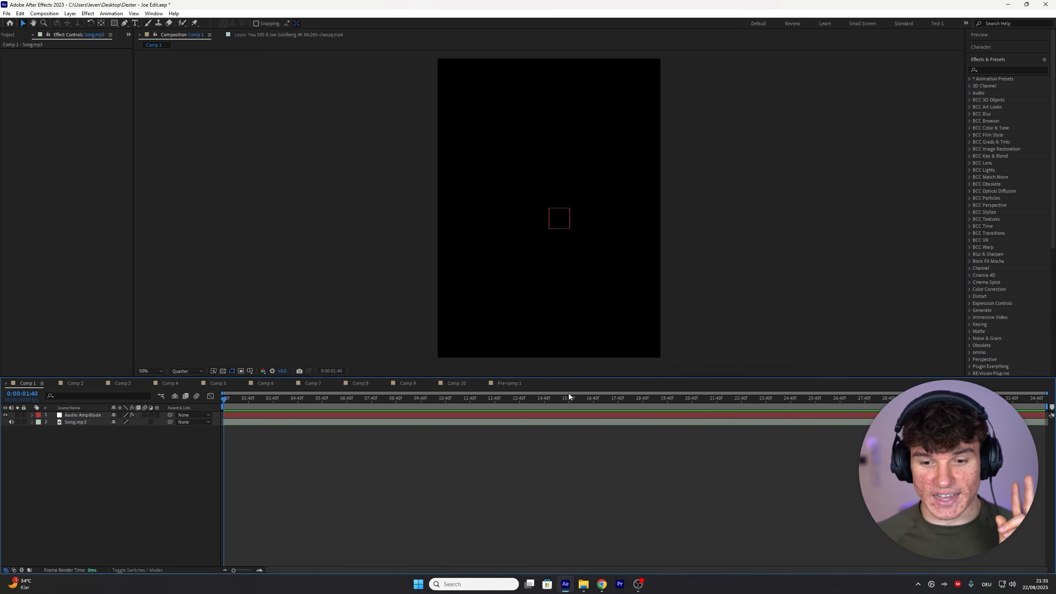
Reveal the Audio Amplitude layer's keyframes and display the Both Channels slider in the Graph Editor
{"action": "left_click", "coordinate": [544, 415]}
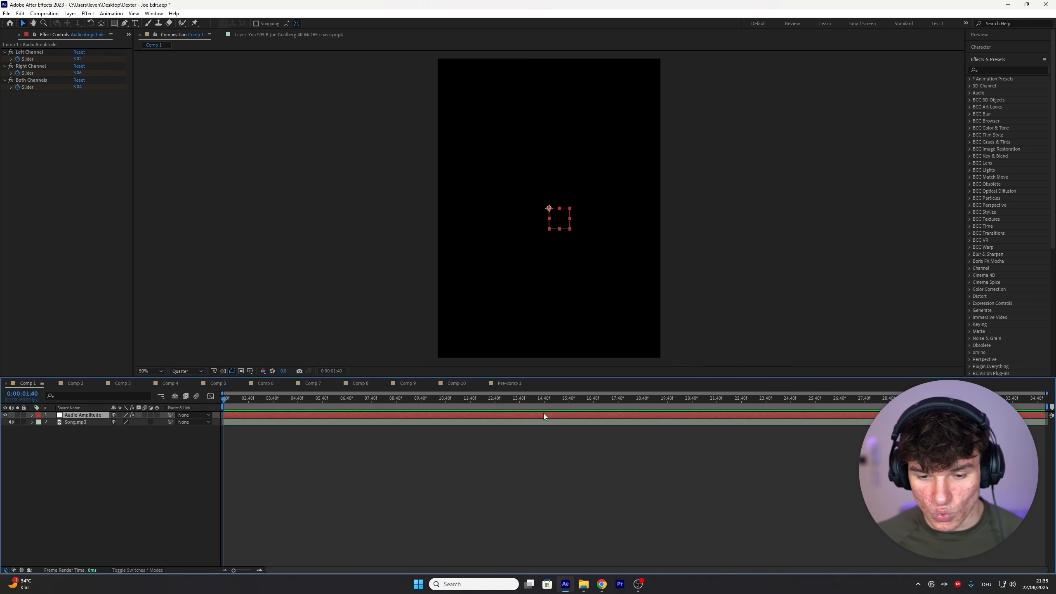
{"action": "key", "text": "u"}
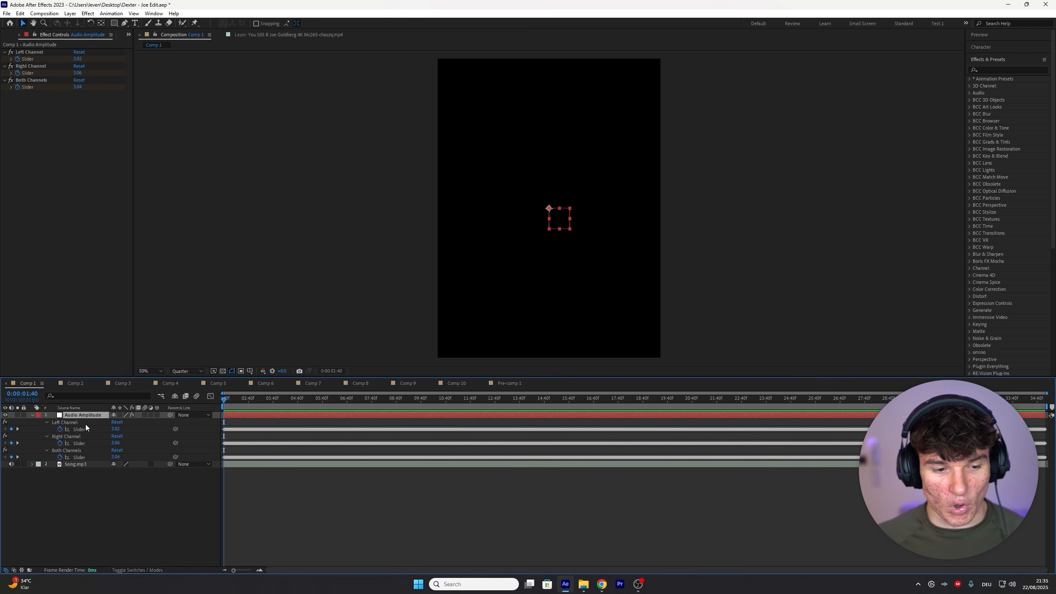
{"action": "left_click", "coordinate": [83, 458]}
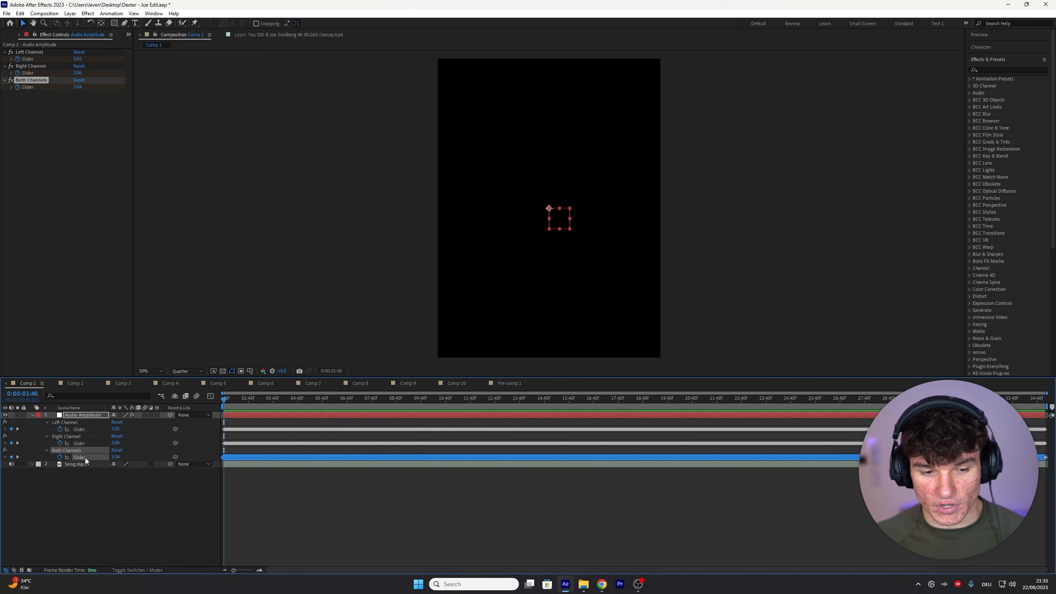
{"action": "left_click", "coordinate": [211, 396]}
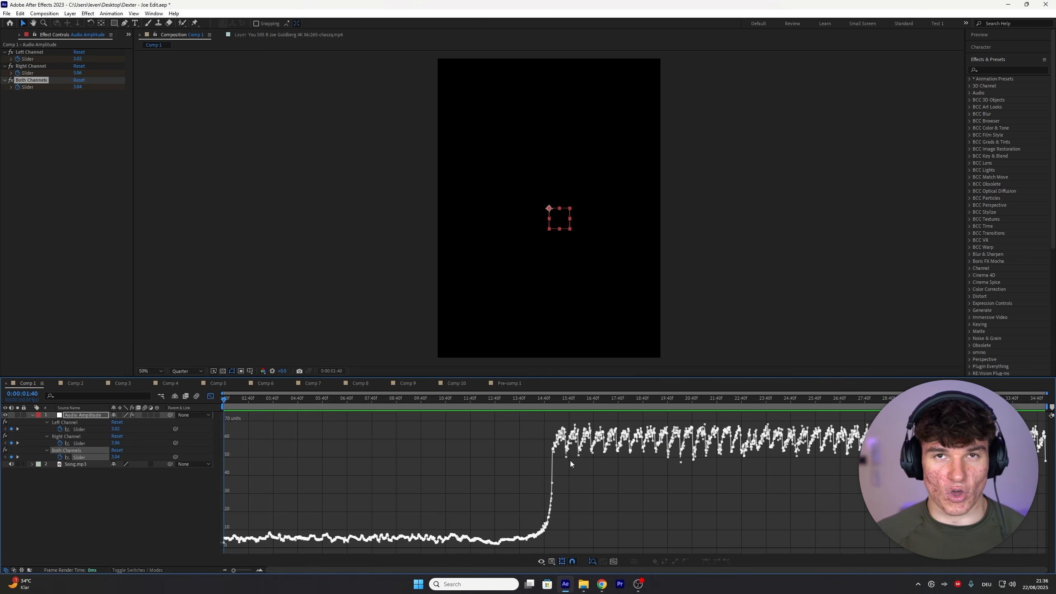
Place a composition marker at 0:00:15:00, where the amplitude curve jumps at the song's drop
{"action": "left_click_drag", "start_coordinate": [548, 400], "coordinate": [553, 402]}
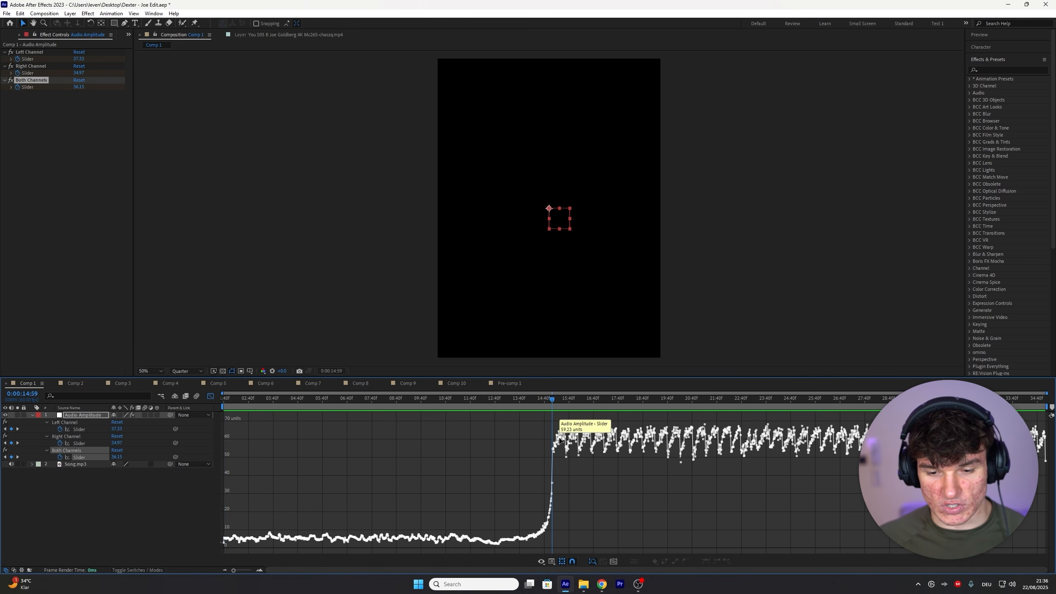
{"action": "mouse_move", "coordinate": [552, 498]}
{"action": "mouse_move", "coordinate": [706, 434]}
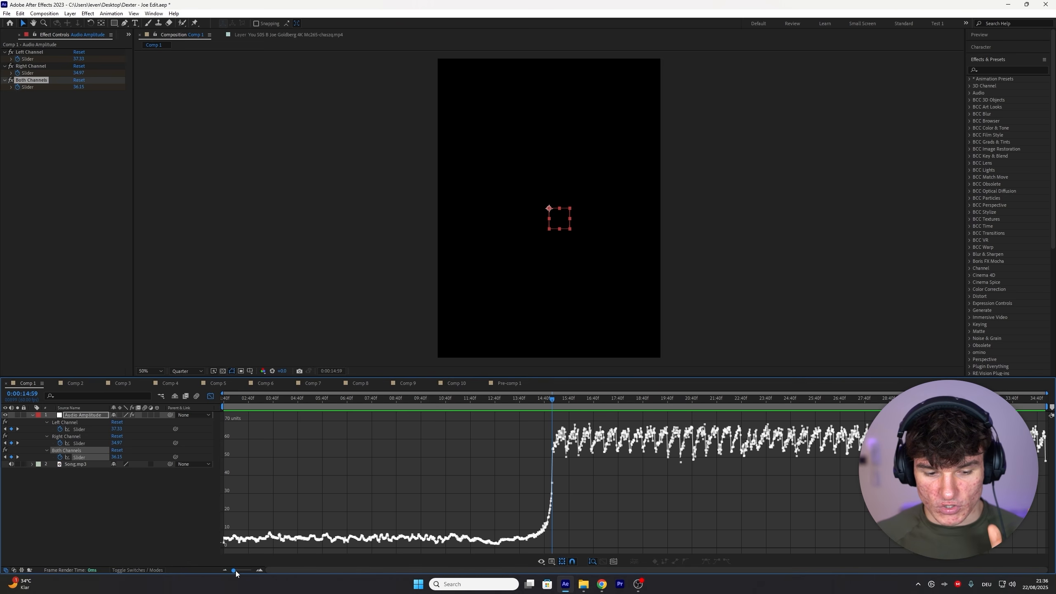
{"action": "left_click_drag", "start_coordinate": [232, 570], "coordinate": [247, 570]}
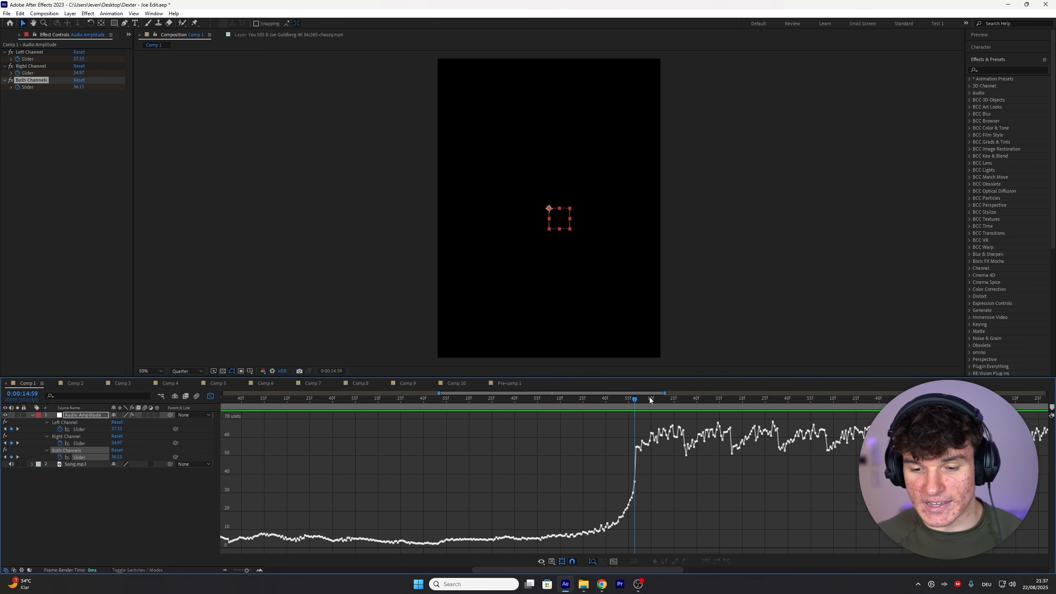
{"action": "left_click_drag", "start_coordinate": [633, 402], "coordinate": [635, 403]}
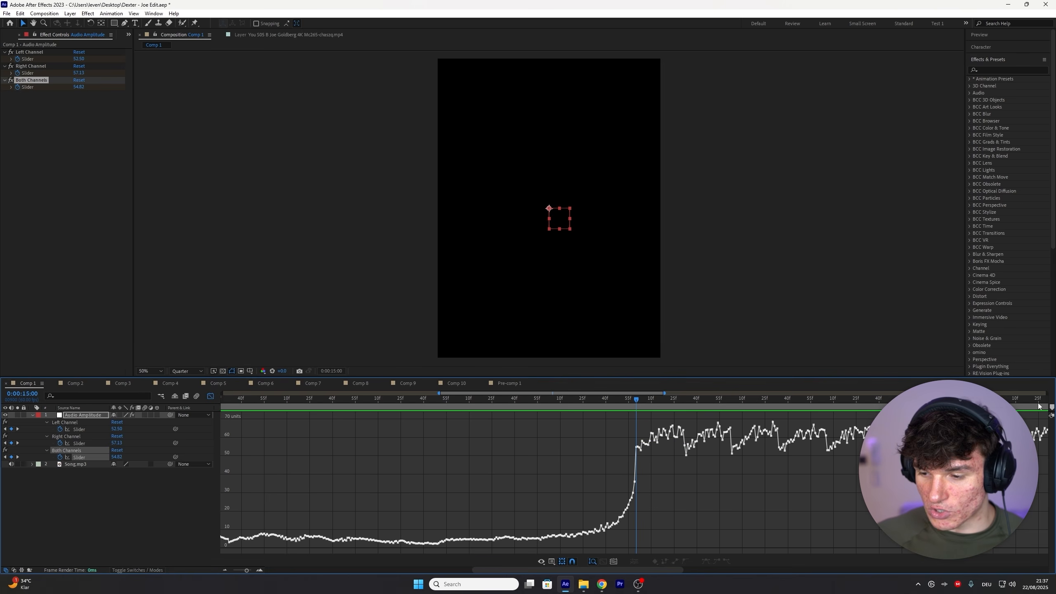
{"action": "left_click_drag", "start_coordinate": [1052, 407], "coordinate": [636, 407]}
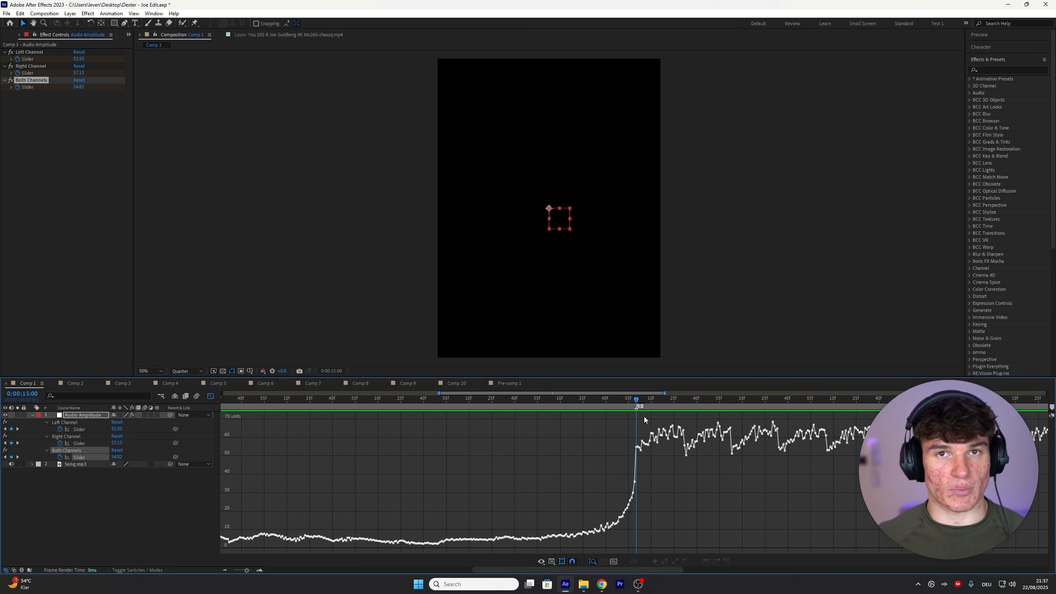
Place another composition marker on the next beat of the amplitude curve at 0:00:15:31
{"action": "left_click", "coordinate": [684, 403]}
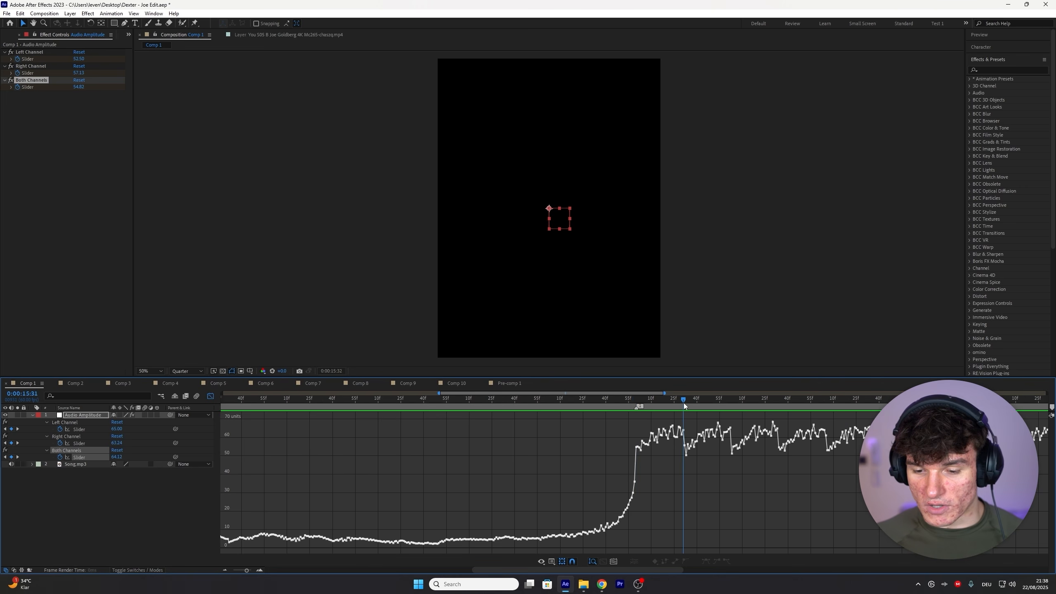
{"action": "mouse_move", "coordinate": [685, 432]}
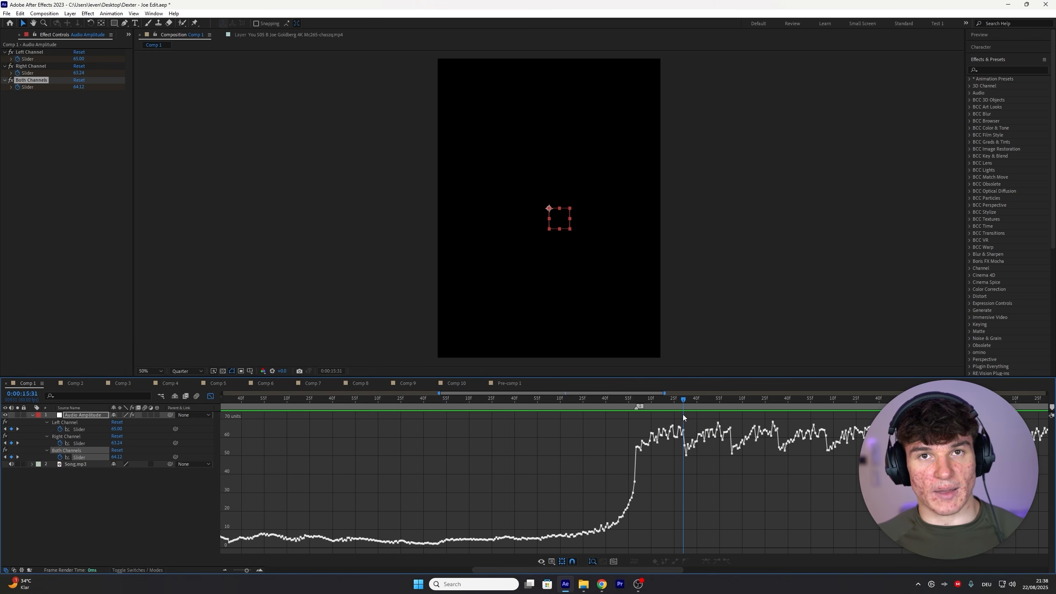
{"action": "left_click", "coordinate": [1052, 407]}
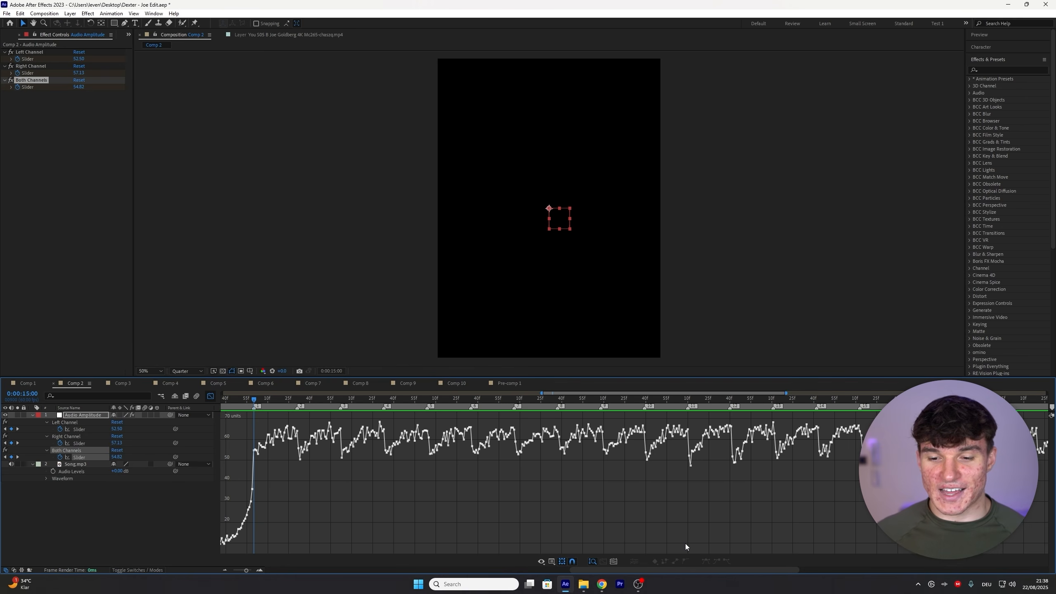
Leave the Graph Editor and delete the Audio Amplitude layer from Comp 2
{"action": "left_click", "coordinate": [211, 396]}
{"action": "left_click", "coordinate": [376, 414]}
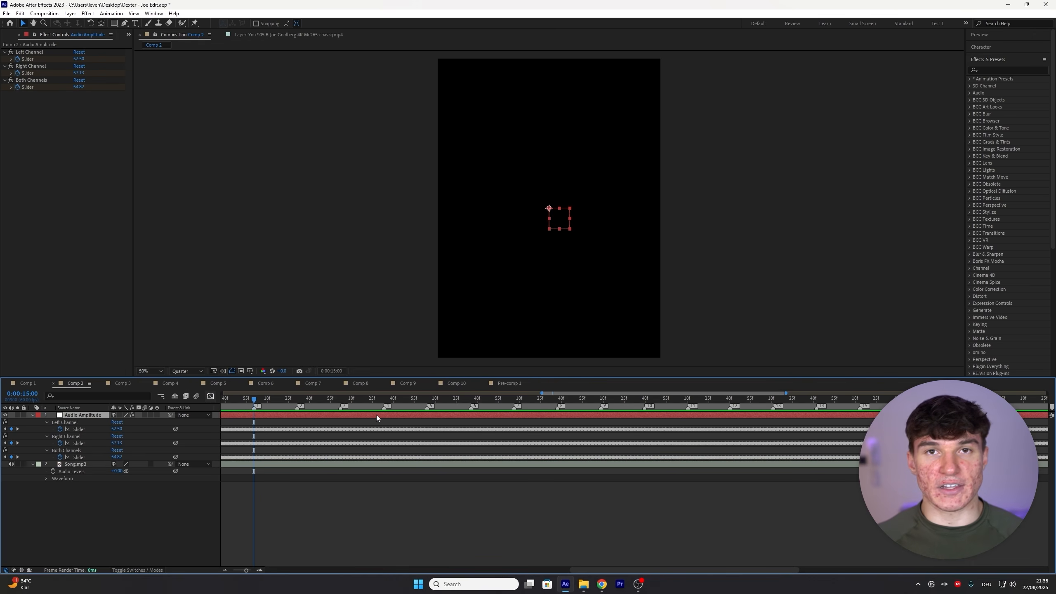
{"action": "key", "text": "Delete"}
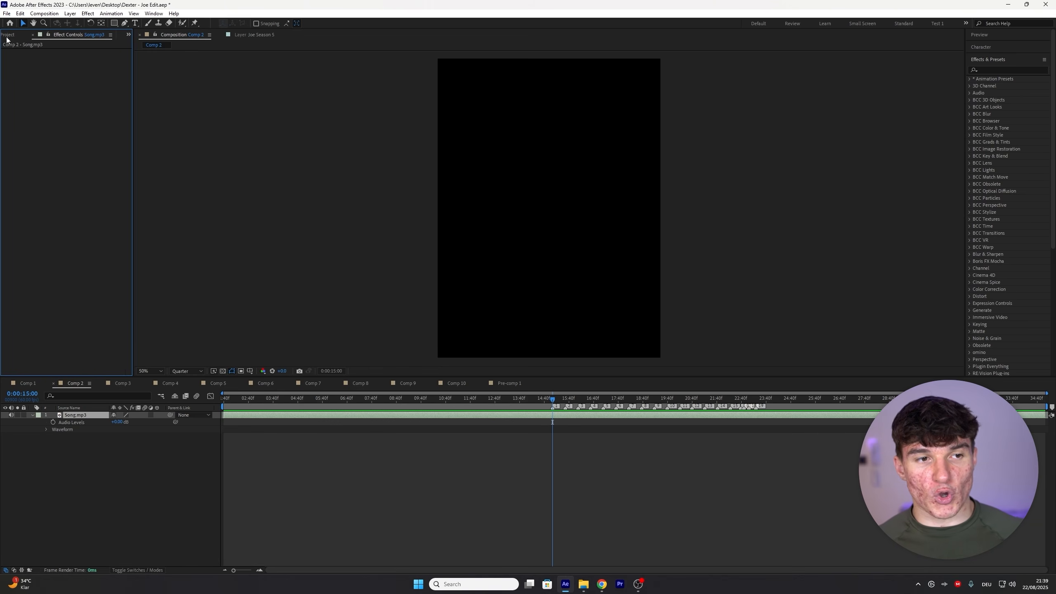
Add the Joe Season 5 footage above Song.mp3 in the Comp 2 timeline
{"action": "left_click", "coordinate": [7, 33]}
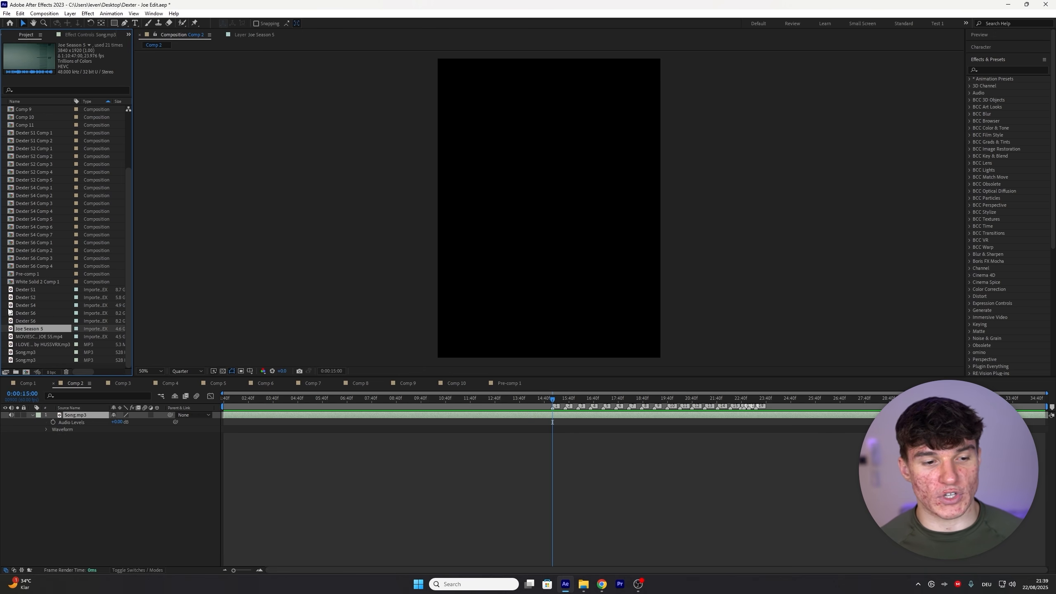
{"action": "left_click_drag", "start_coordinate": [30, 333], "coordinate": [80, 414]}
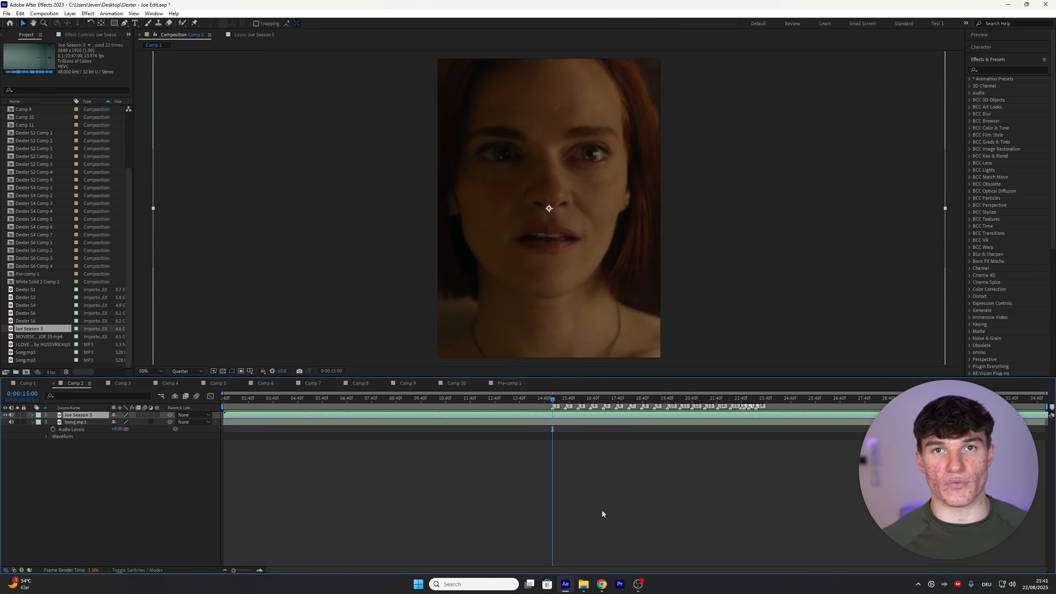
Open the Joe Season 5 layer on its own and set its in point at about 0:31:03
{"action": "double_click", "coordinate": [521, 417]}
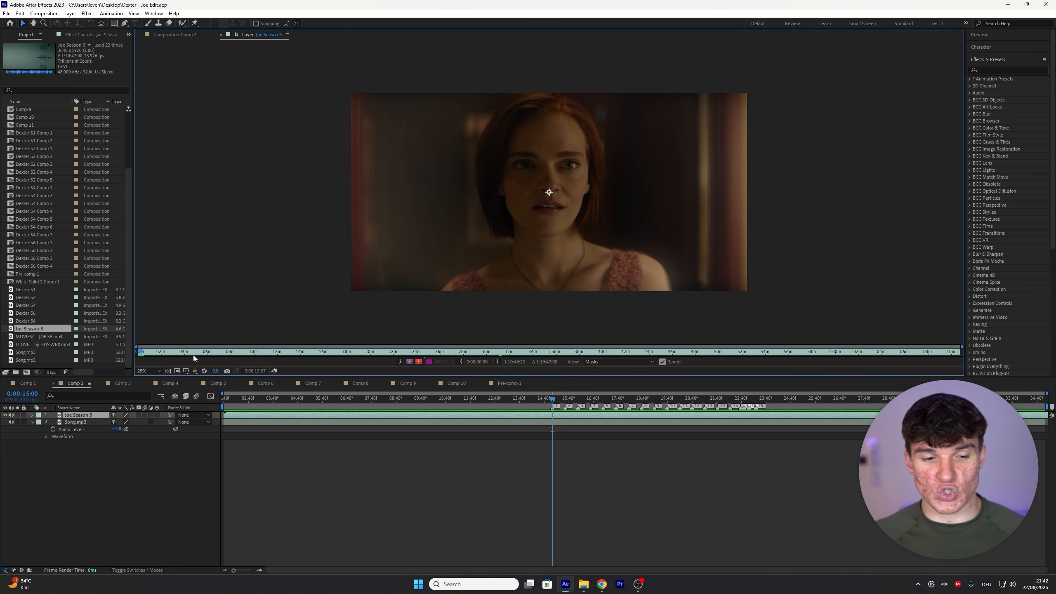
{"action": "left_click", "coordinate": [227, 442]}
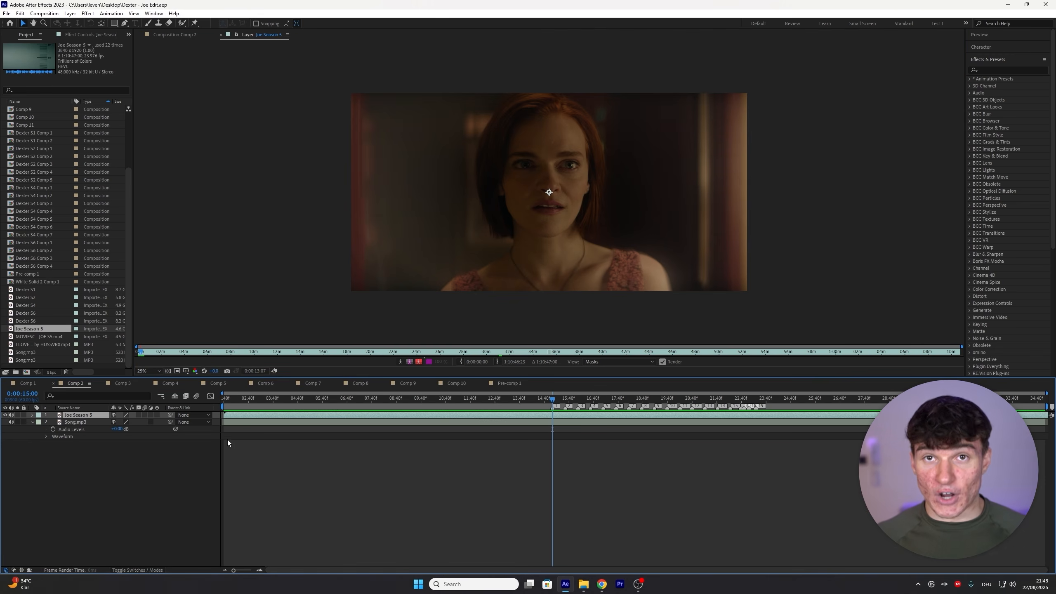
{"action": "left_click", "coordinate": [141, 354]}
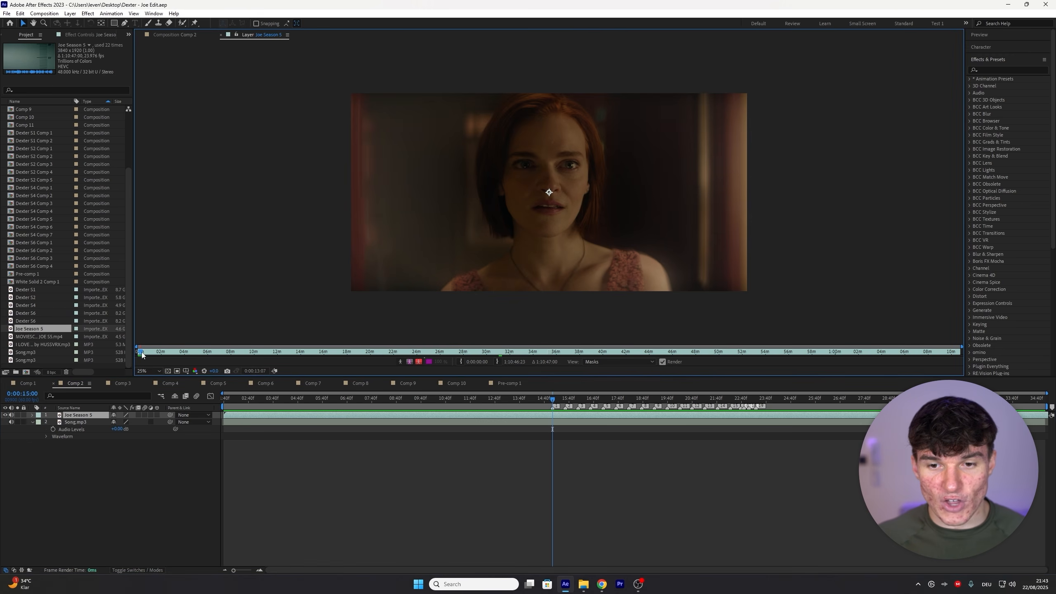
{"action": "left_click_drag", "start_coordinate": [142, 354], "coordinate": [500, 360]}
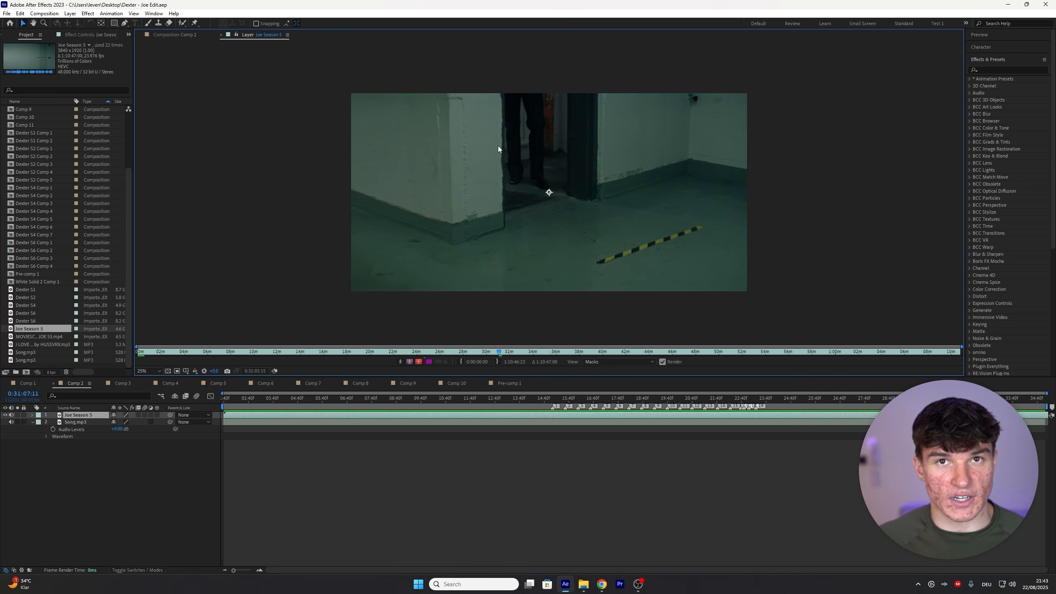
{"action": "left_click", "coordinate": [461, 361]}
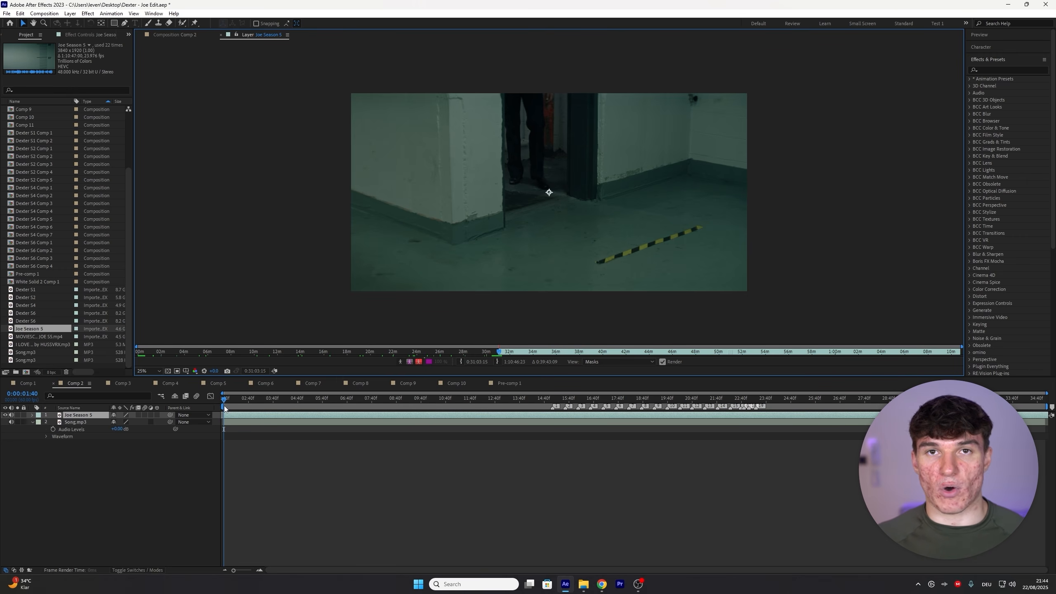
Split the Joe Season 5 layer in Comp 2 at 0:00:15:00 and delete the part after the cut
{"action": "left_click", "coordinate": [179, 35]}
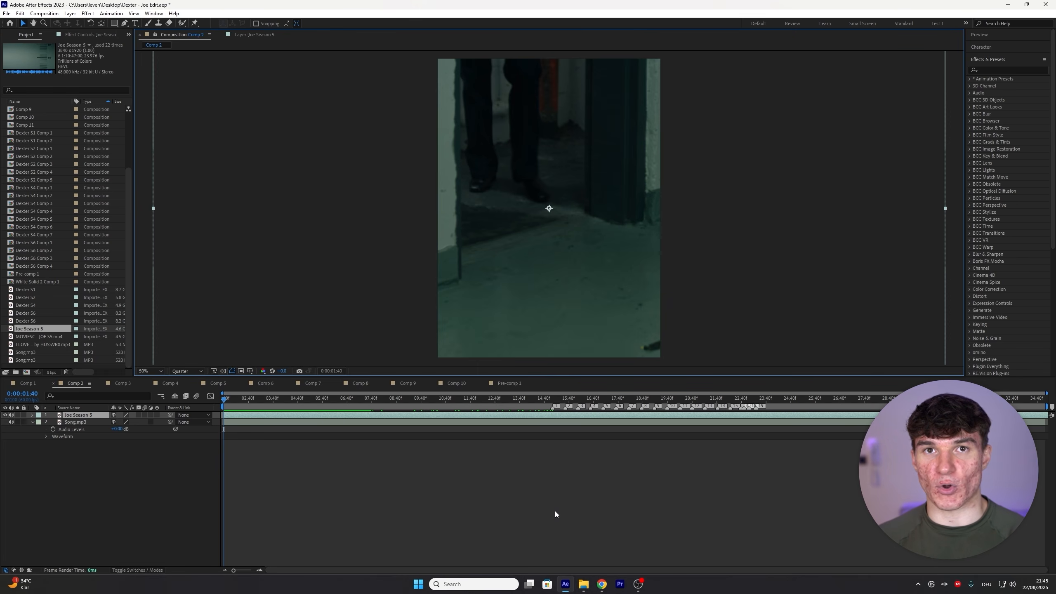
{"action": "left_click", "coordinate": [552, 399]}
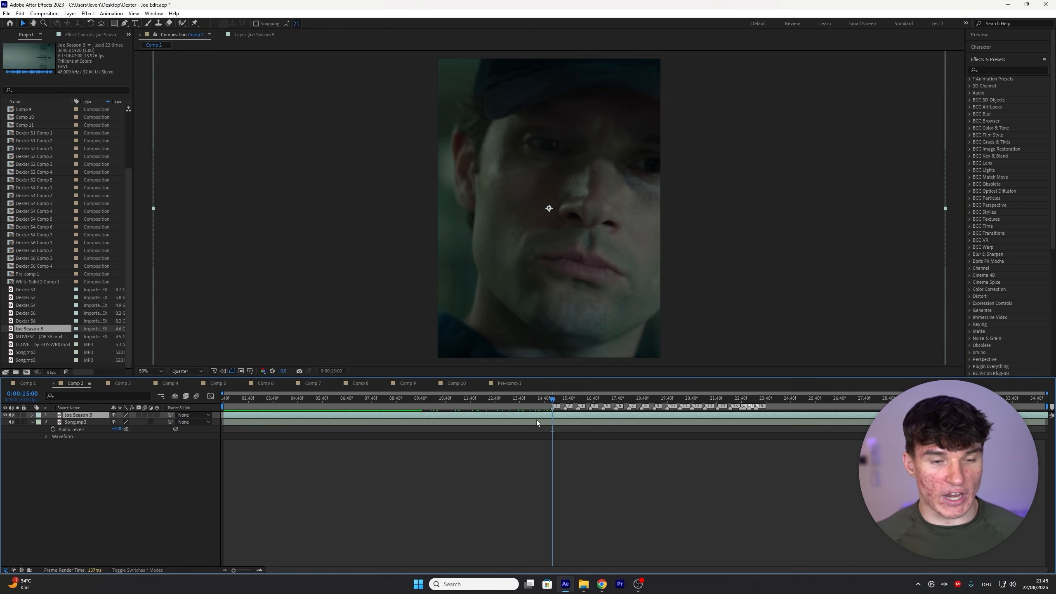
{"action": "key", "text": "ctrl+shift+d"}
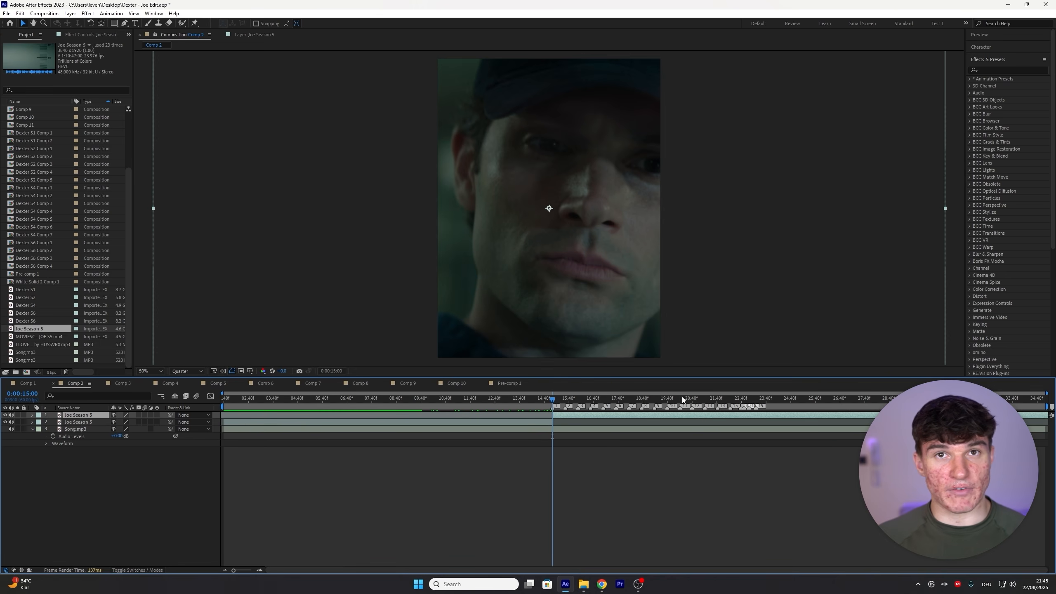
{"action": "key", "text": "Delete"}
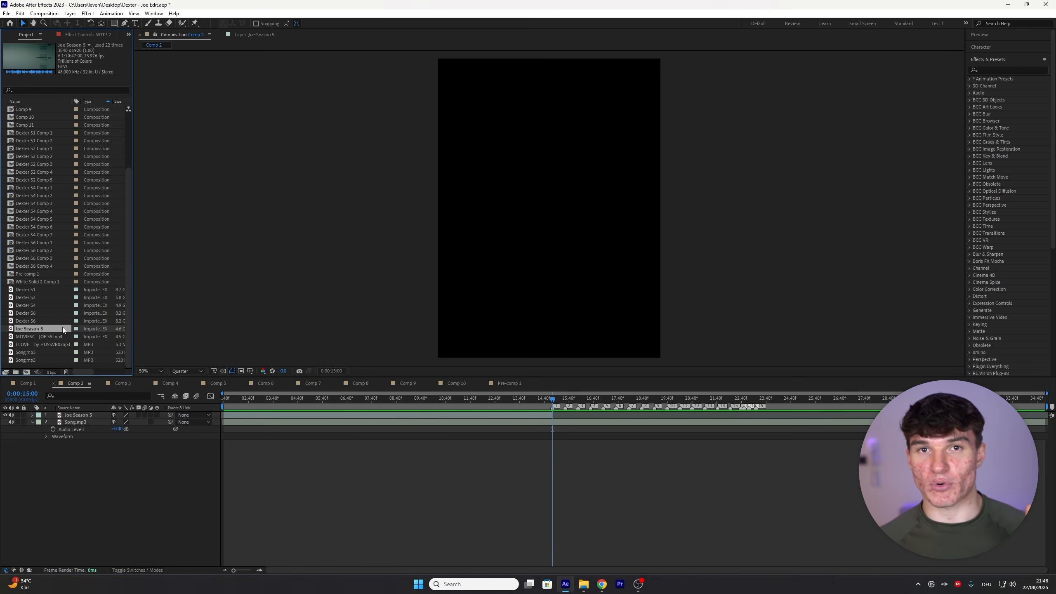
Place the Dexter S4 footage above Joe Season 5 in Comp 2, starting at 0:00:15:00, and scale it to 135%
{"action": "left_click_drag", "start_coordinate": [32, 305], "coordinate": [551, 414]}
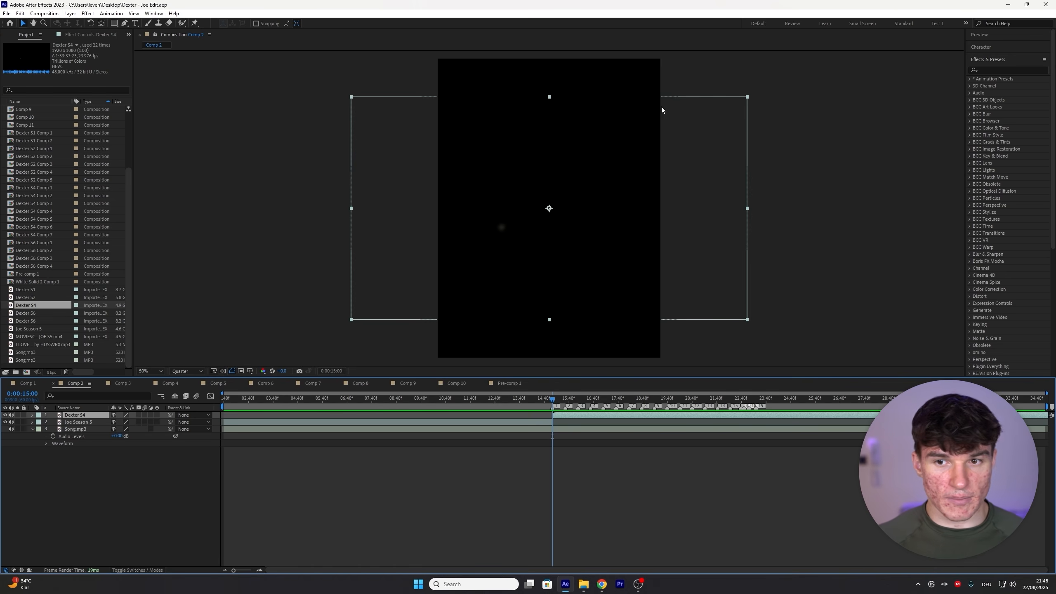
{"action": "left_click", "coordinate": [967, 398]}
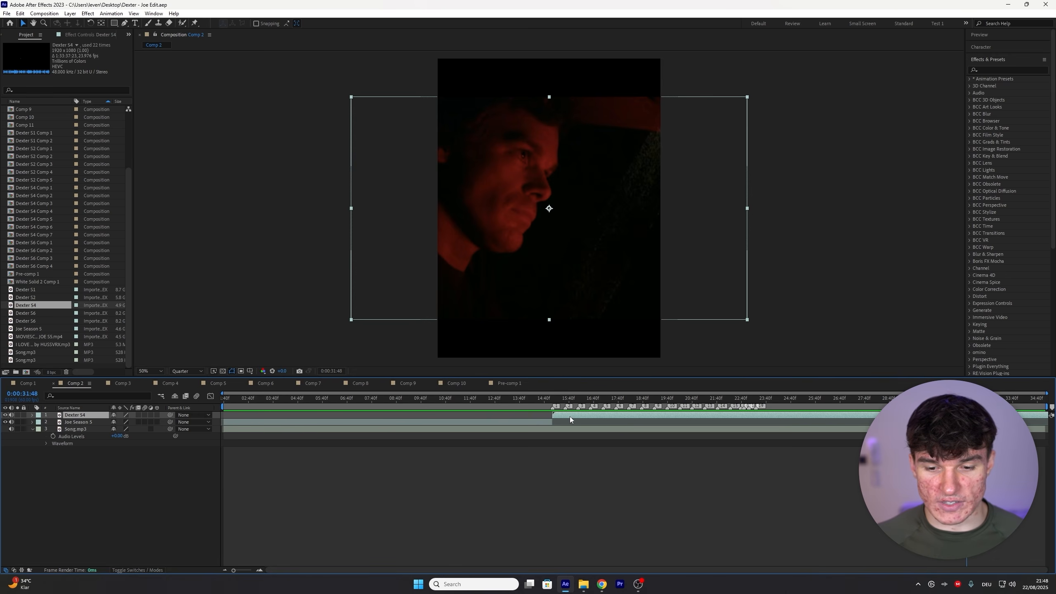
{"action": "key", "text": "s"}
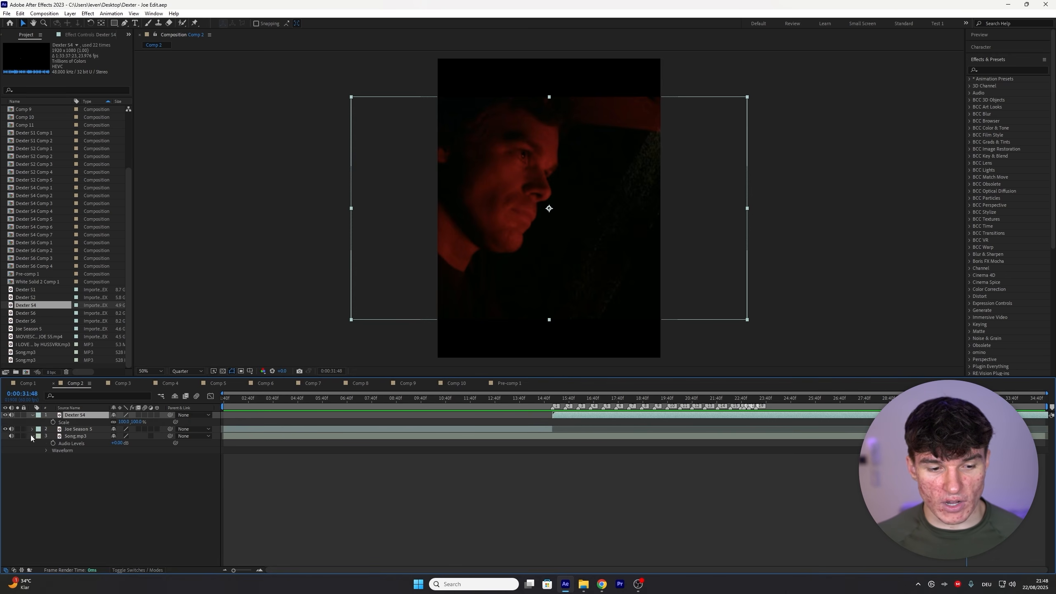
{"action": "left_click_drag", "start_coordinate": [121, 422], "coordinate": [136, 422]}
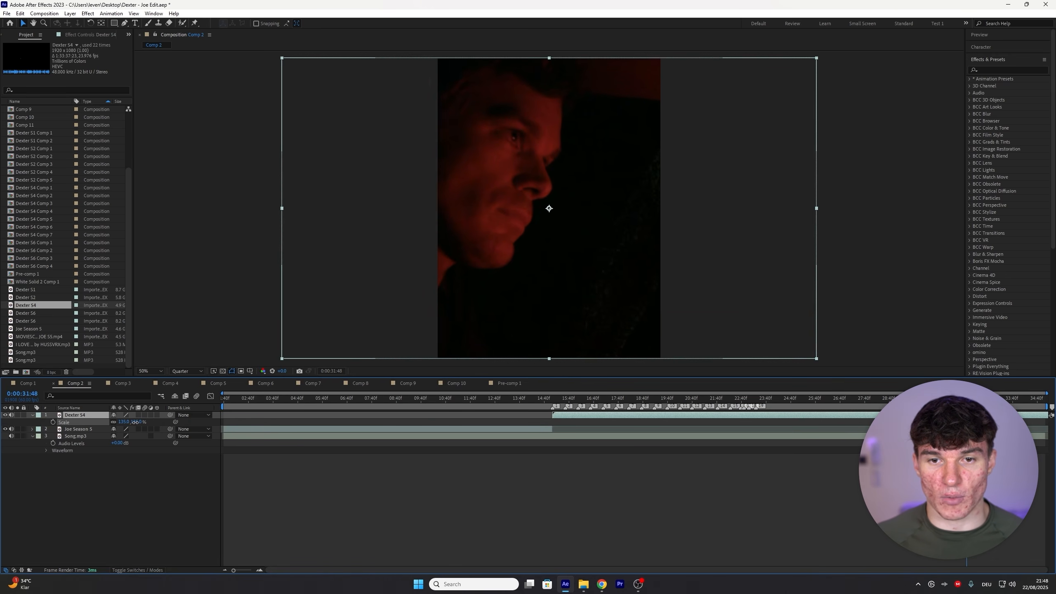
{"action": "left_click", "coordinate": [144, 486]}
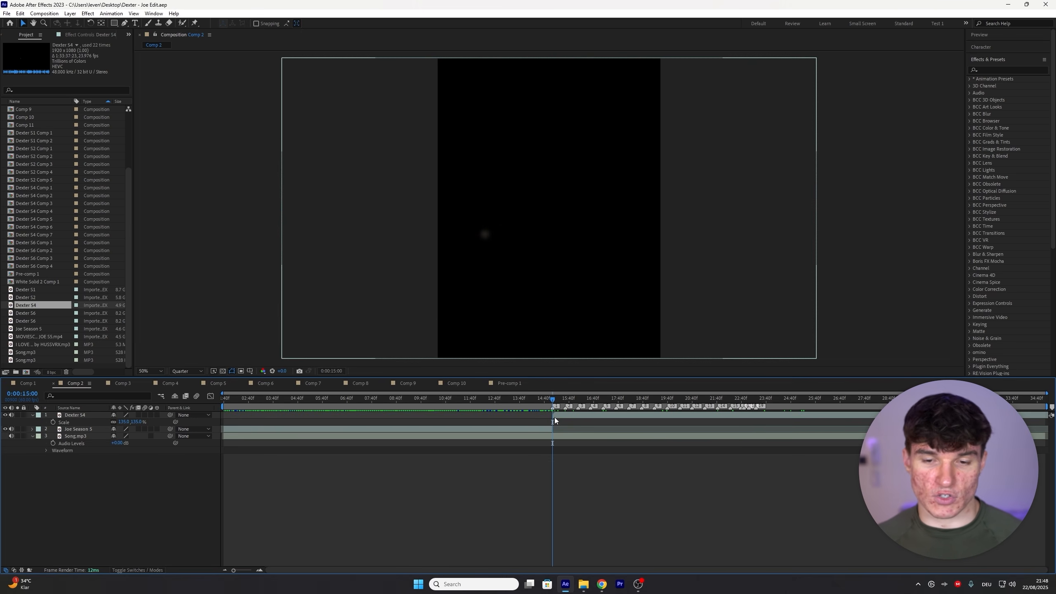
Set the Dexter S4 layer's in point to 1:29:10:07 in its own layer view, and split the layer at 0:00:15:31 in Comp 2
{"action": "double_click", "coordinate": [604, 416]}
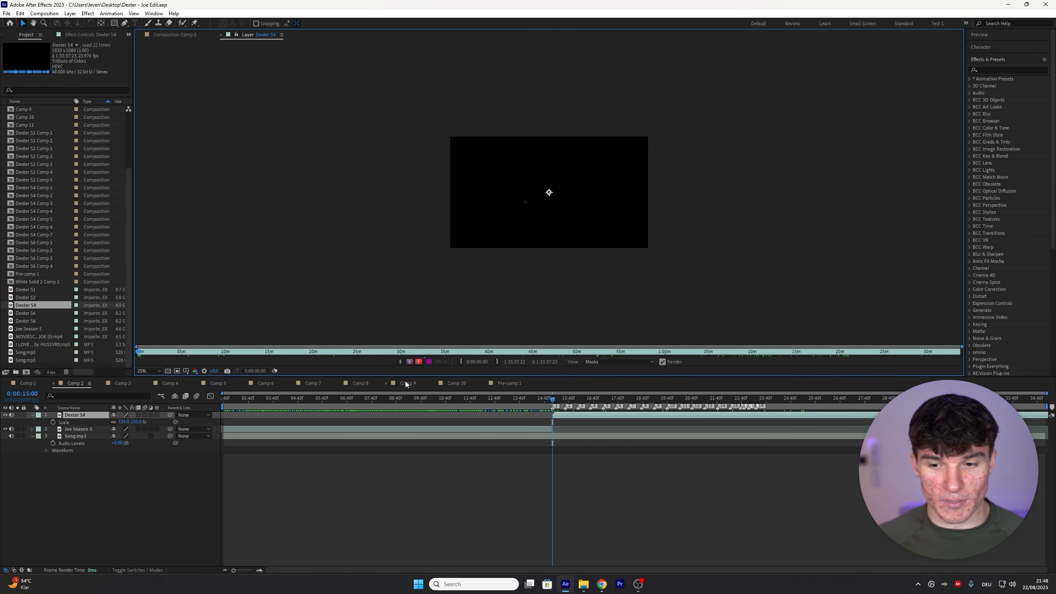
{"action": "left_click_drag", "start_coordinate": [728, 353], "coordinate": [921, 354]}
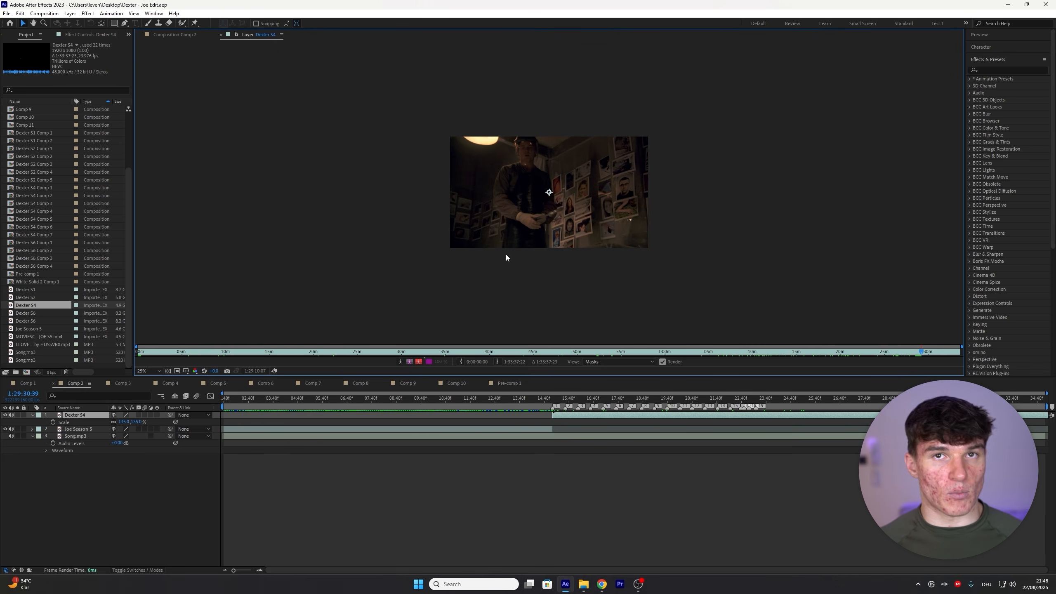
{"action": "left_click", "coordinate": [461, 361]}
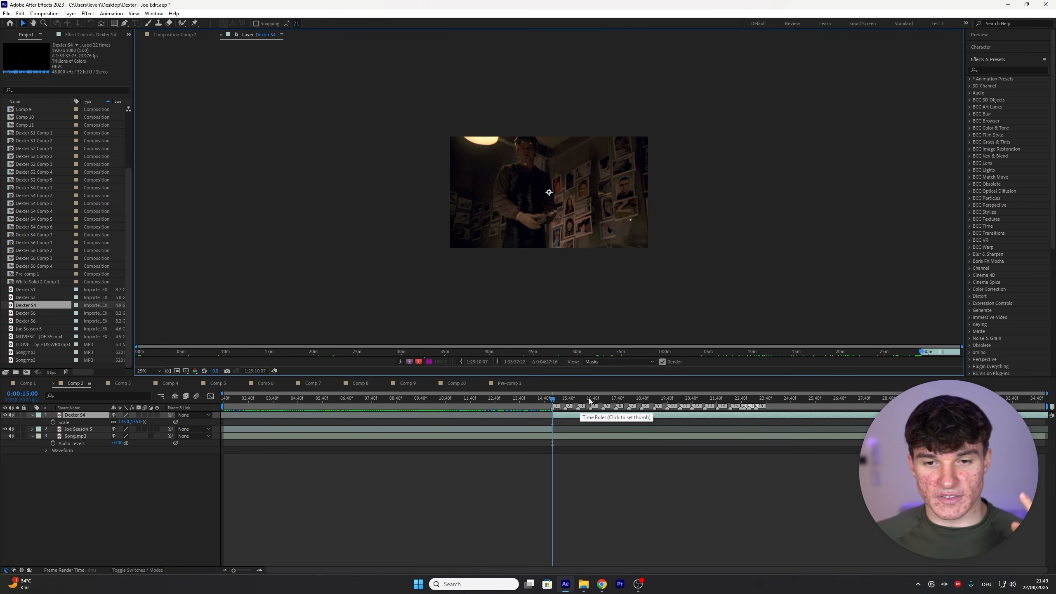
{"action": "left_click", "coordinate": [565, 398]}
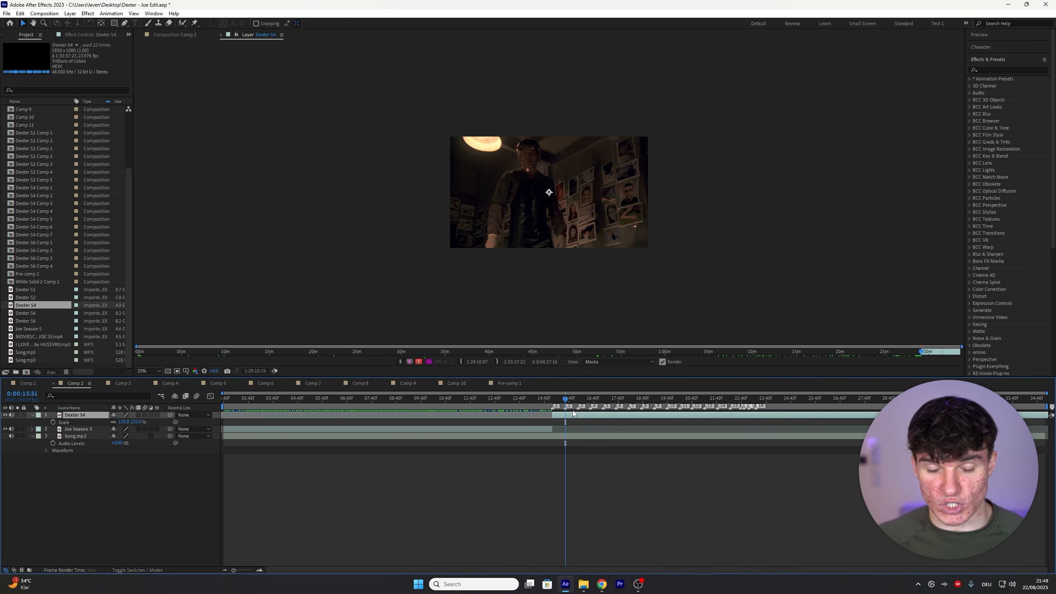
{"action": "key", "text": "ctrl+shift+d"}
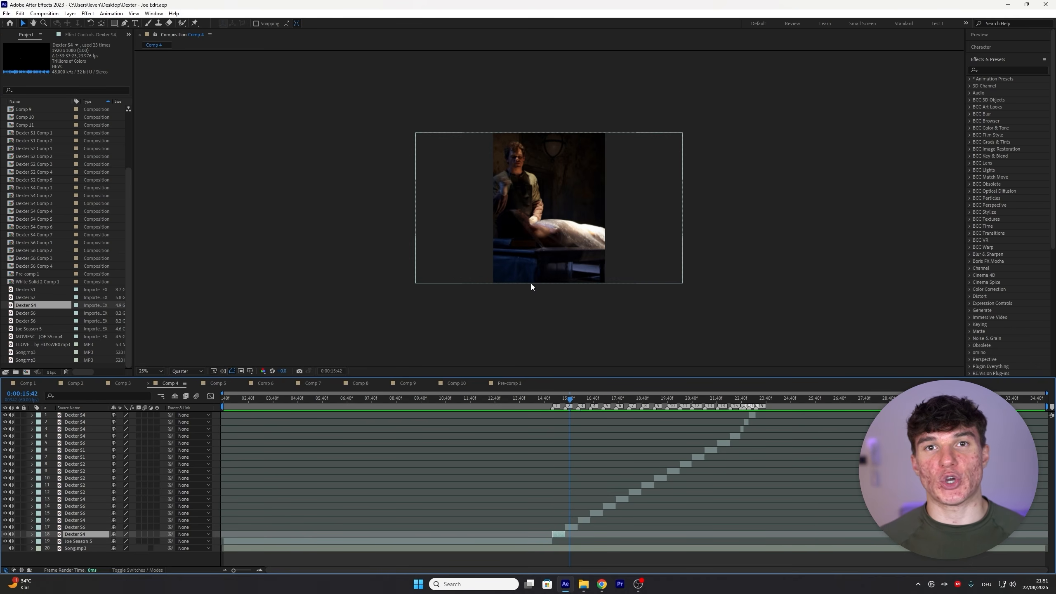
Shift the first Dexter S4 clip in Comp 4 horizontally so that Dexter is centred in the vertical frame
{"action": "left_click", "coordinate": [561, 402]}
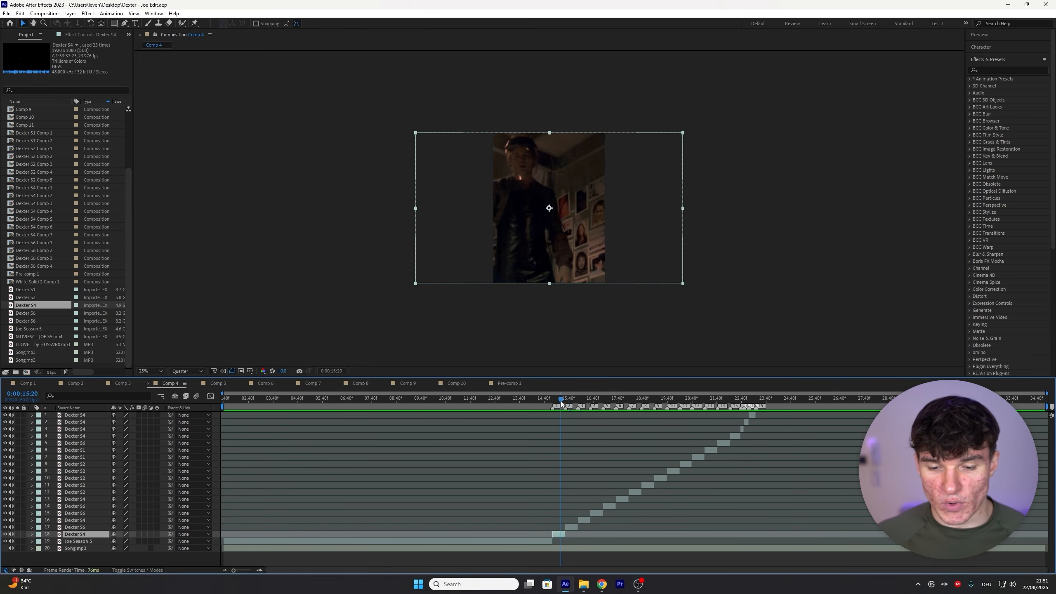
{"action": "left_click_drag", "start_coordinate": [561, 402], "coordinate": [555, 402]}
{"action": "key", "text": "period"}
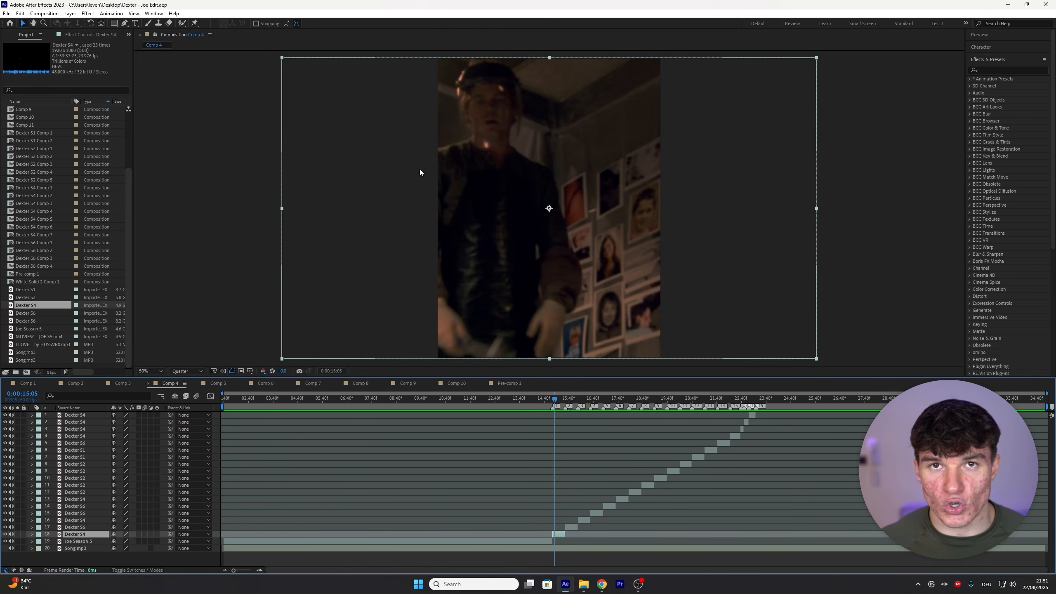
{"action": "key", "text": "p"}
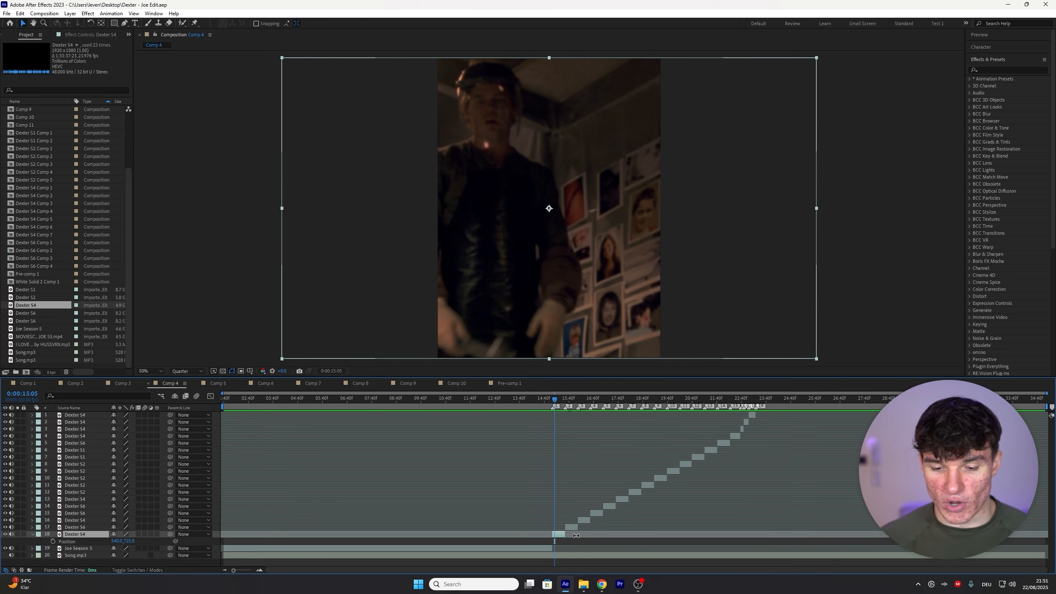
{"action": "left_click_drag", "start_coordinate": [115, 541], "coordinate": [211, 531]}
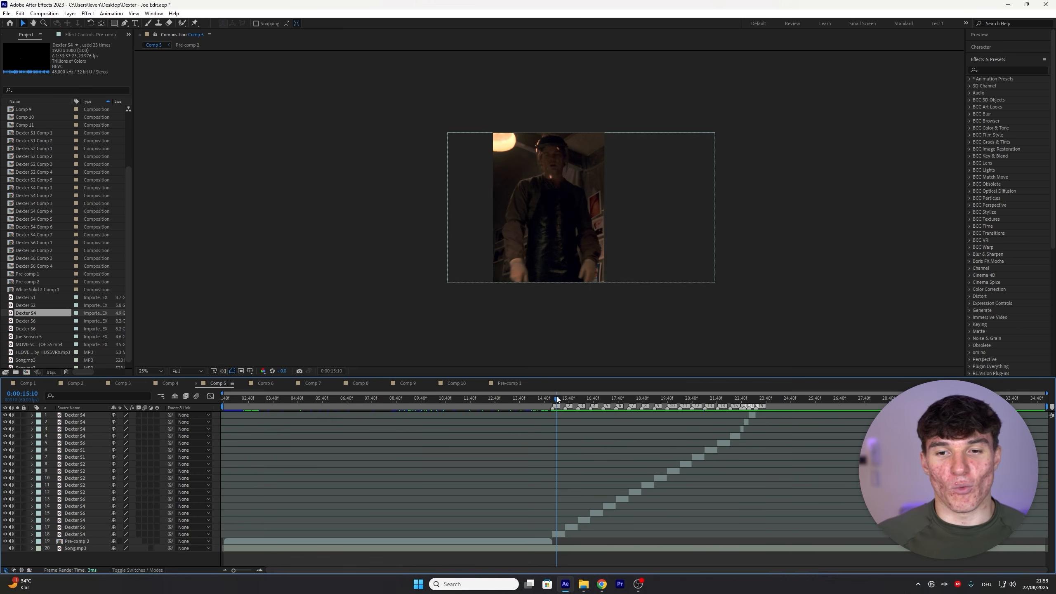
Select all the Dexter clip layers in Comp 5 and mute their audio
{"action": "left_click", "coordinate": [569, 405]}
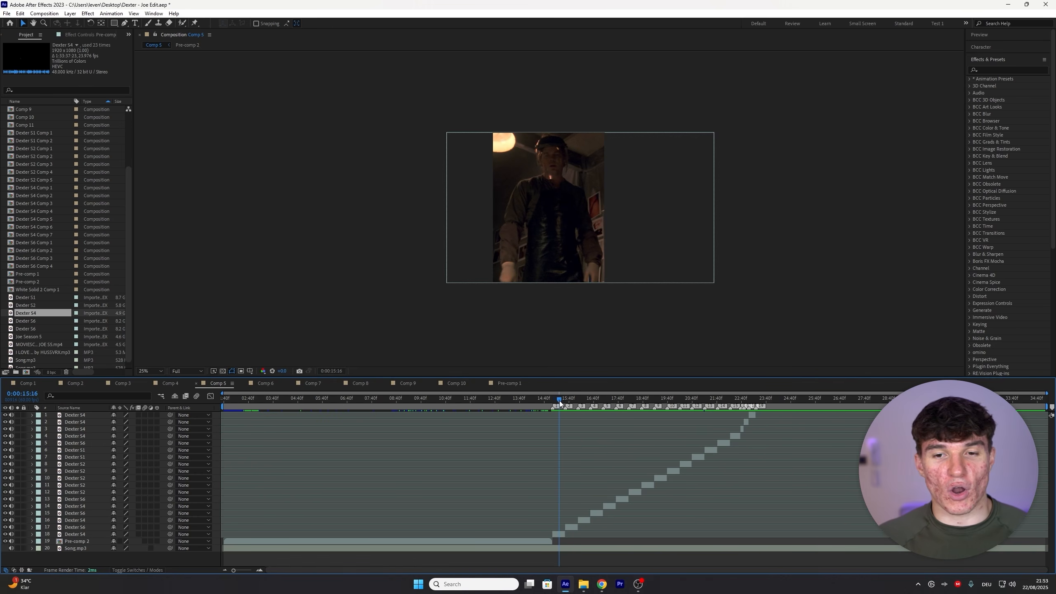
{"action": "mouse_move", "coordinate": [571, 407]}
{"action": "left_mouse_down"}
{"action": "mouse_move", "coordinate": [584, 408]}
{"action": "mouse_move", "coordinate": [566, 409]}
{"action": "left_mouse_up"}
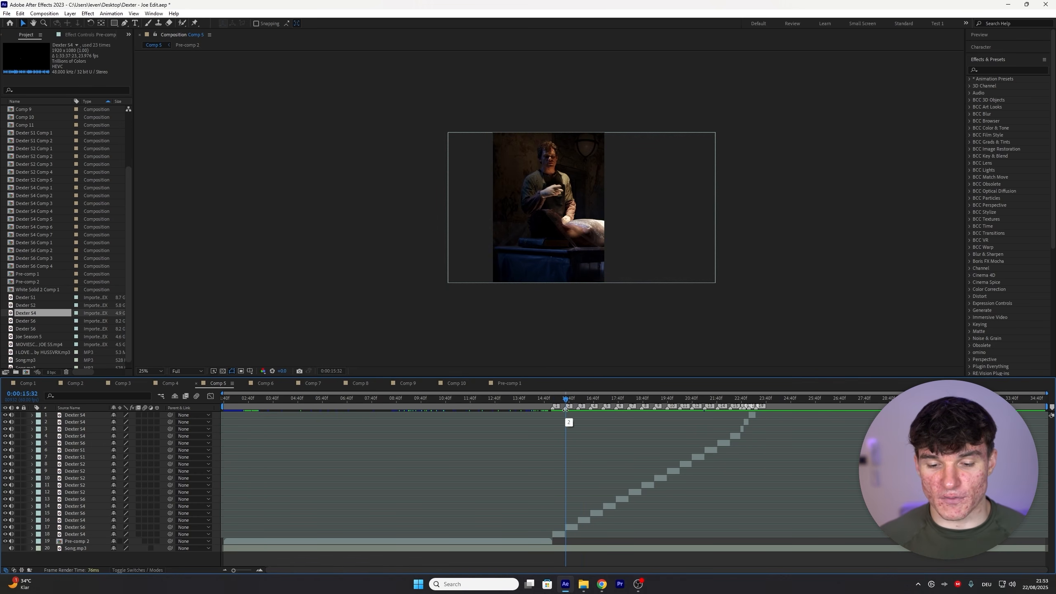
{"action": "left_click", "coordinate": [88, 533]}
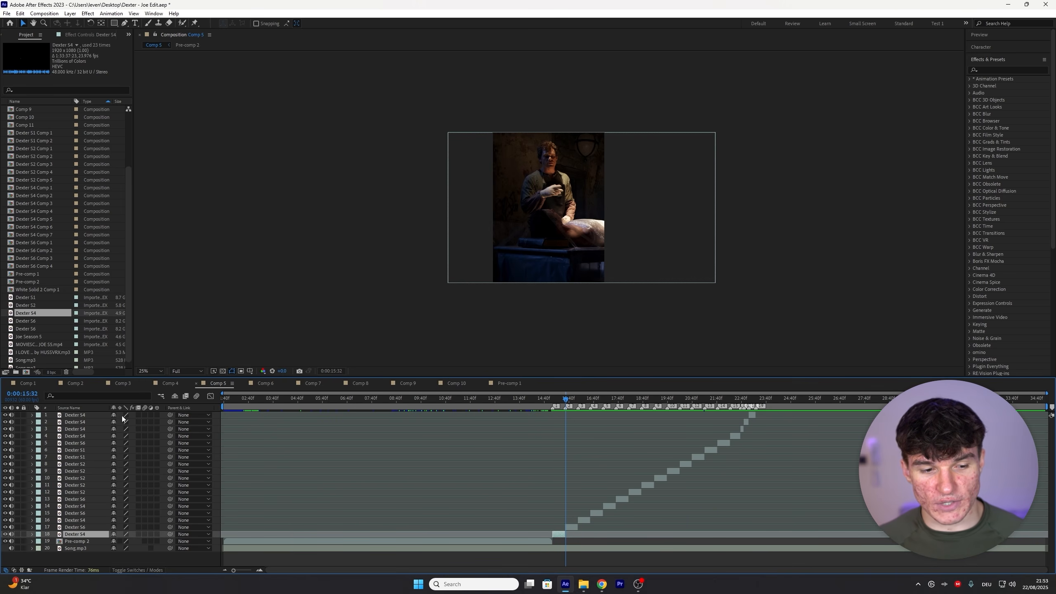
{"action": "left_click", "coordinate": [73, 416], "text": "shift"}
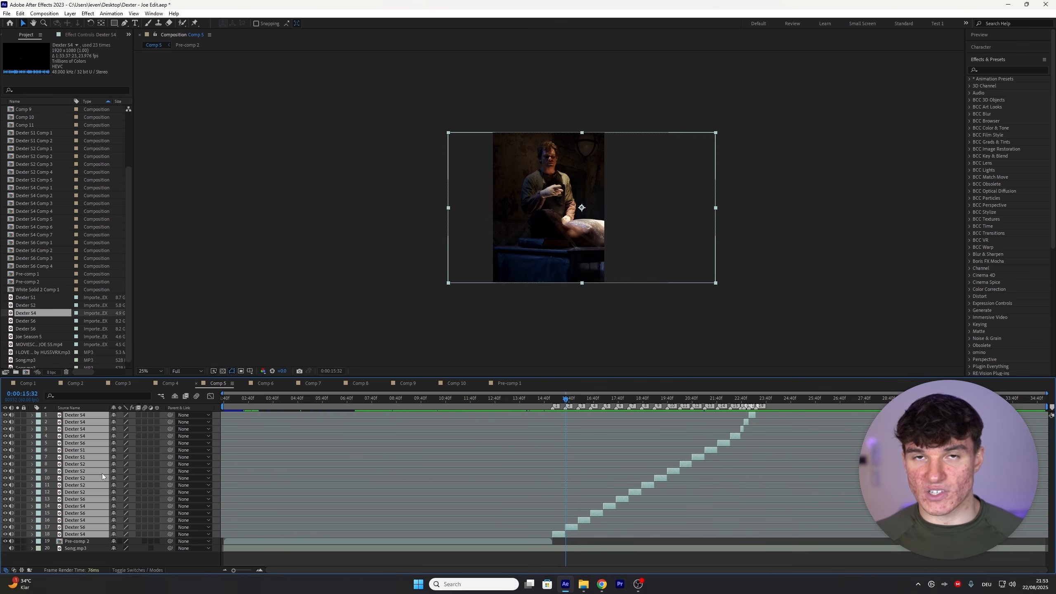
{"action": "left_click", "coordinate": [11, 422]}
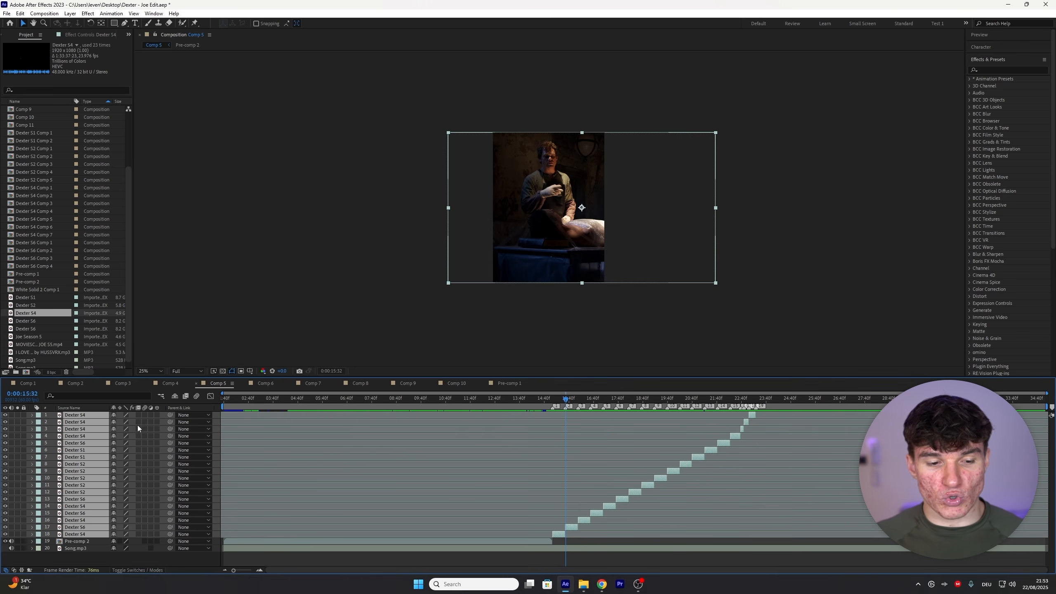
Turn on motion blur and frame blending for all the selected Dexter layers in Comp 5
{"action": "left_click", "coordinate": [144, 415]}
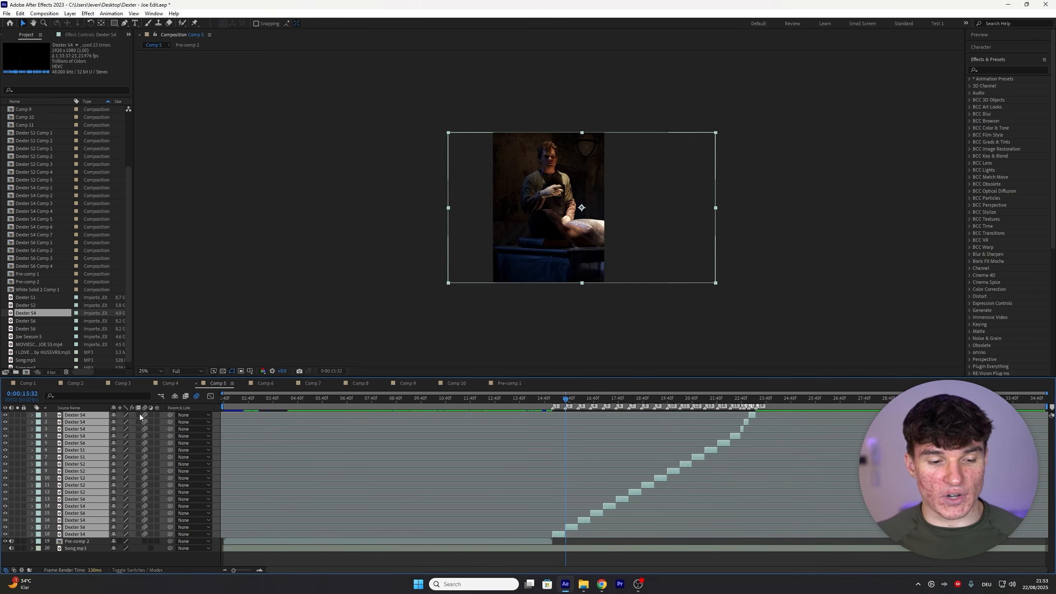
{"action": "left_click", "coordinate": [138, 415]}
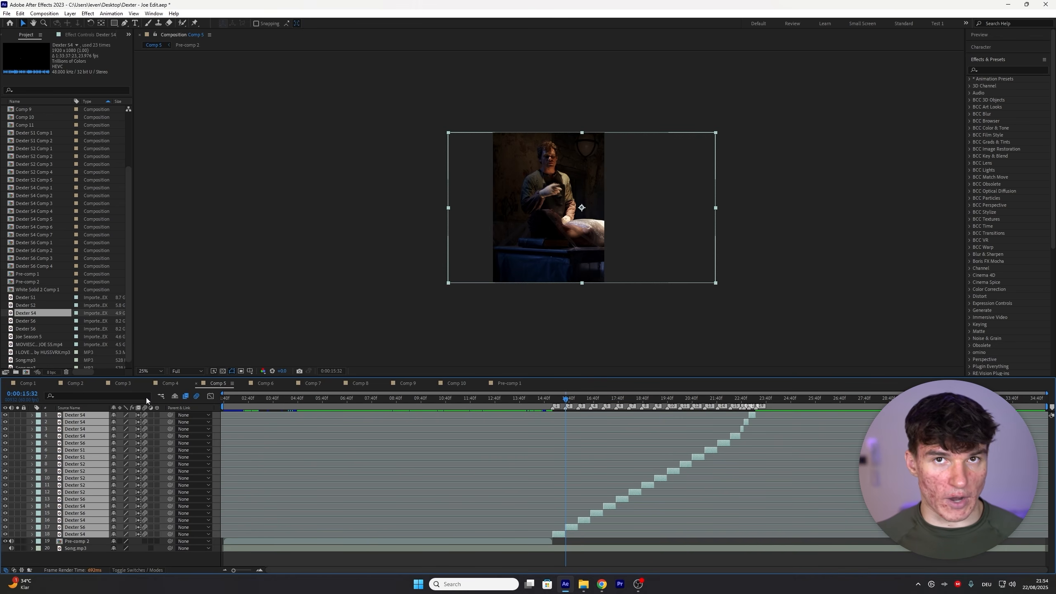
Pre-compose the first Dexter S4 clip in Comp 5, moving all attributes into the new composition
{"action": "left_click", "coordinate": [559, 534]}
{"action": "right_click", "coordinate": [559, 536]}
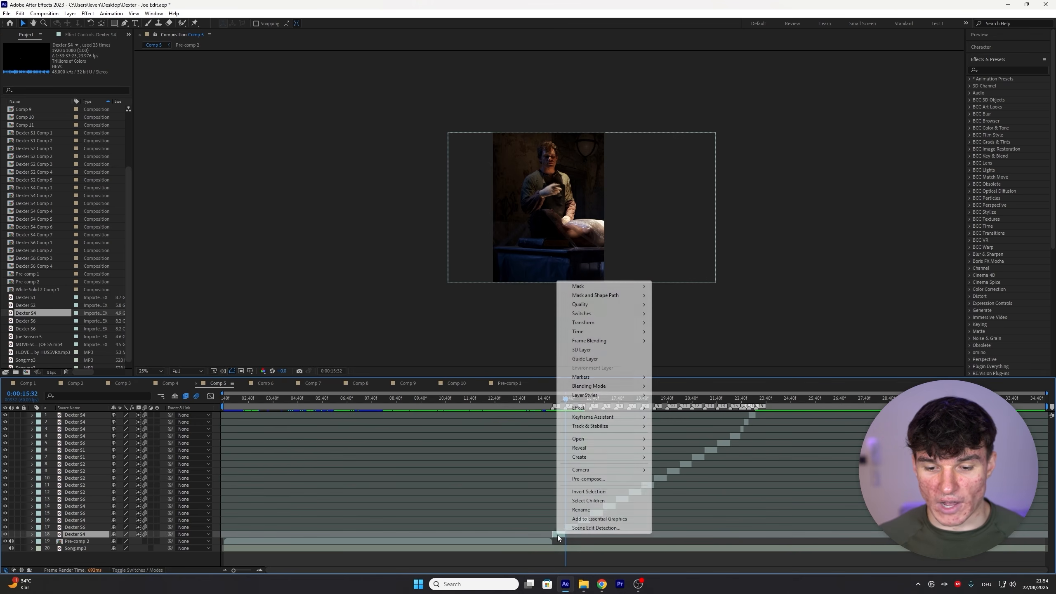
{"action": "left_click", "coordinate": [584, 482]}
{"action": "left_click", "coordinate": [437, 349]}
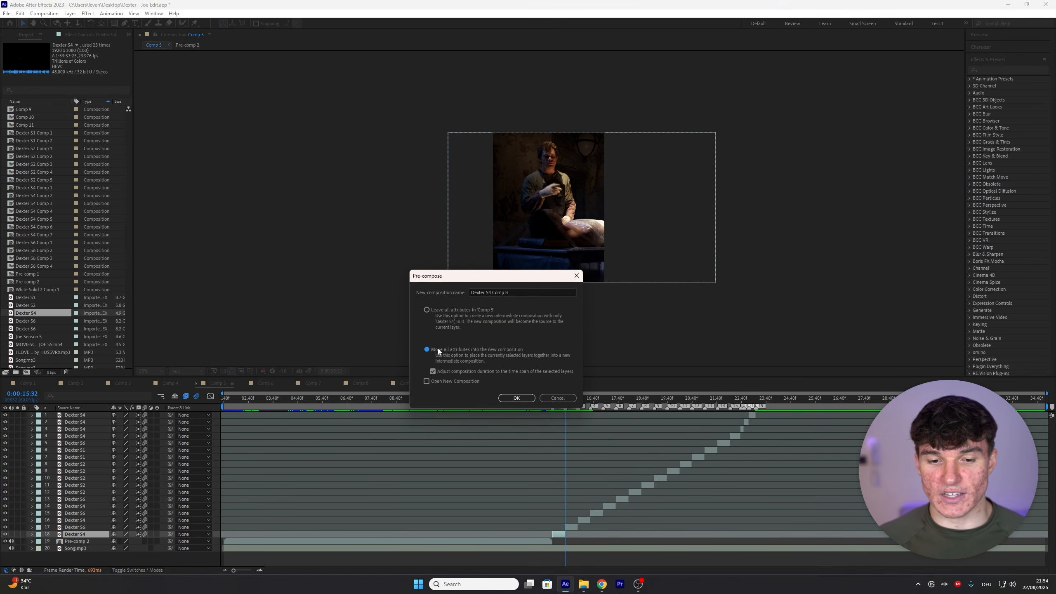
{"action": "left_click", "coordinate": [514, 399]}
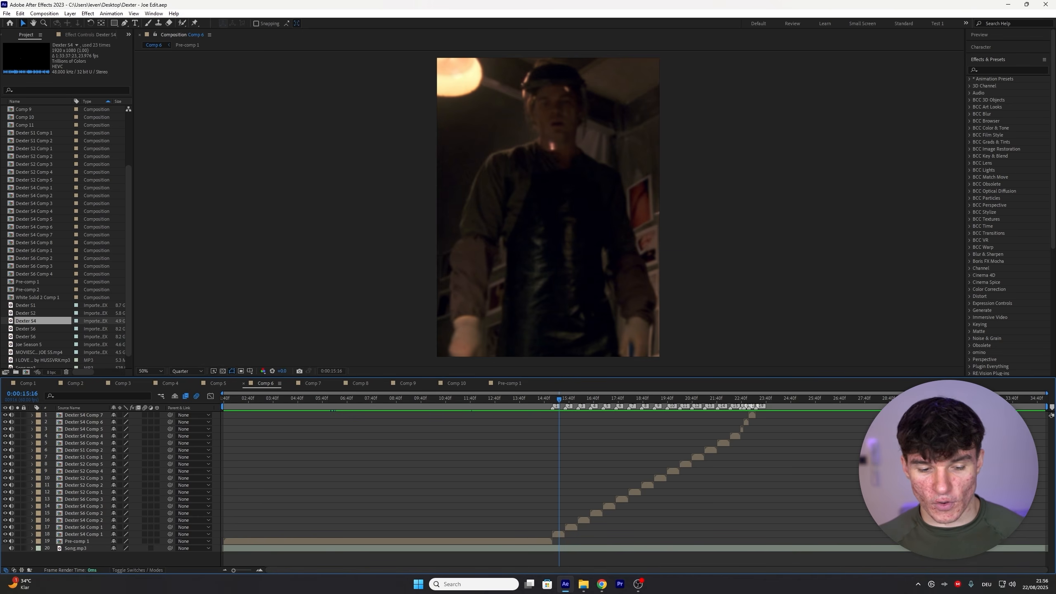
Find the Twixtor Pro effect and apply it to the Dexter S4 Comp 1 layer in Comp 6
{"action": "left_click_drag", "start_coordinate": [234, 570], "coordinate": [248, 571]}
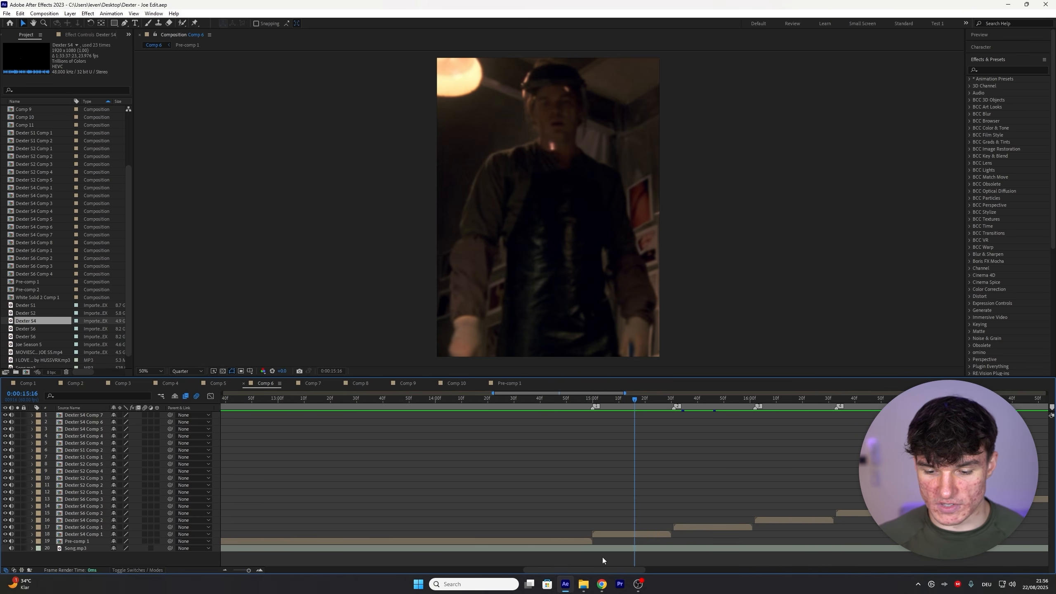
{"action": "scroll", "coordinate": [596, 571], "scroll_direction": "right", "scroll_amount": 3}
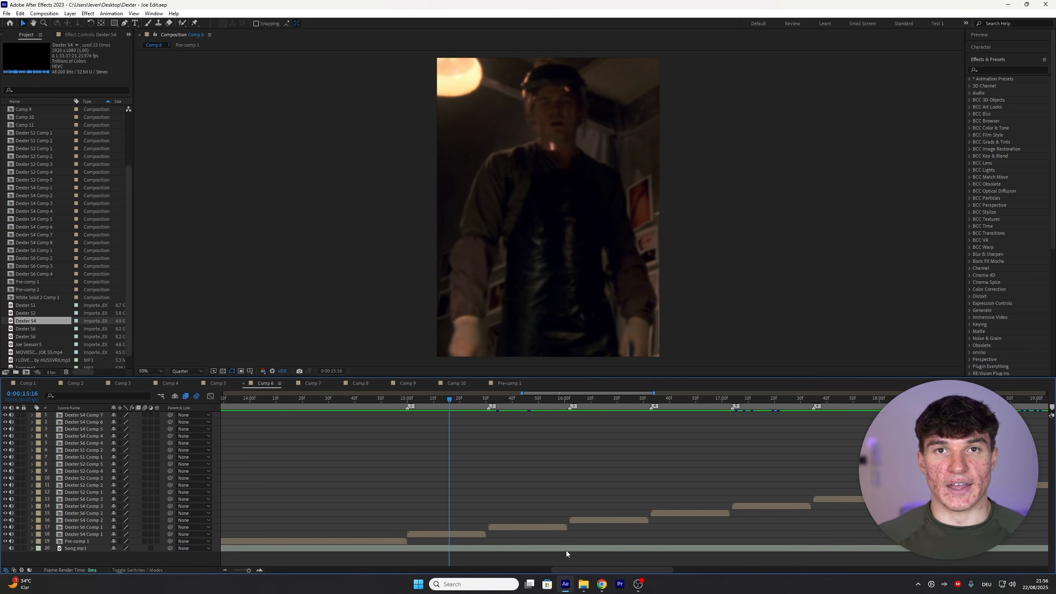
{"action": "left_click", "coordinate": [998, 69]}
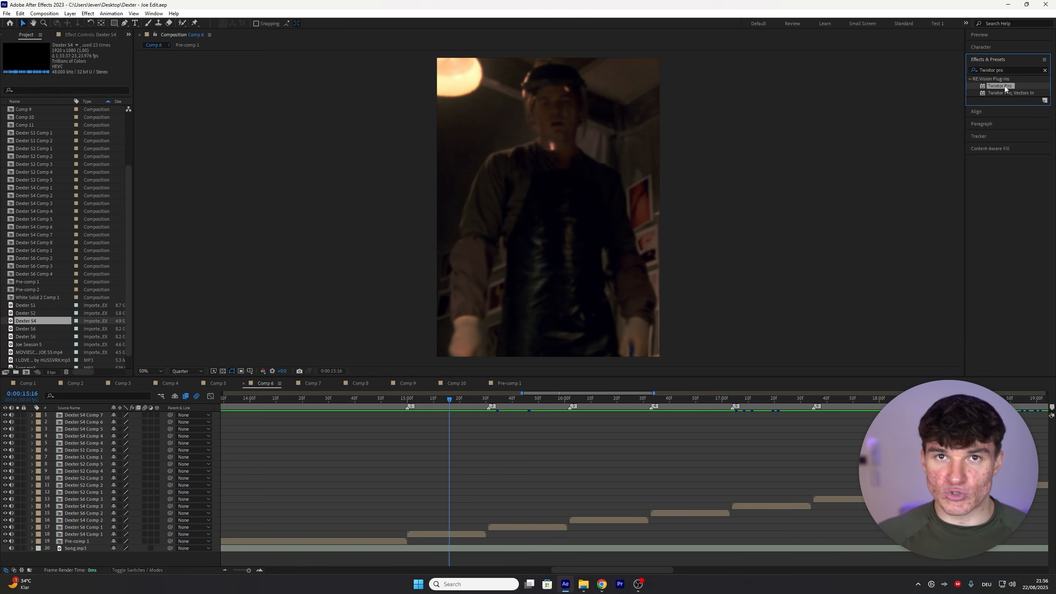
{"action": "left_click_drag", "start_coordinate": [1003, 87], "coordinate": [415, 532]}
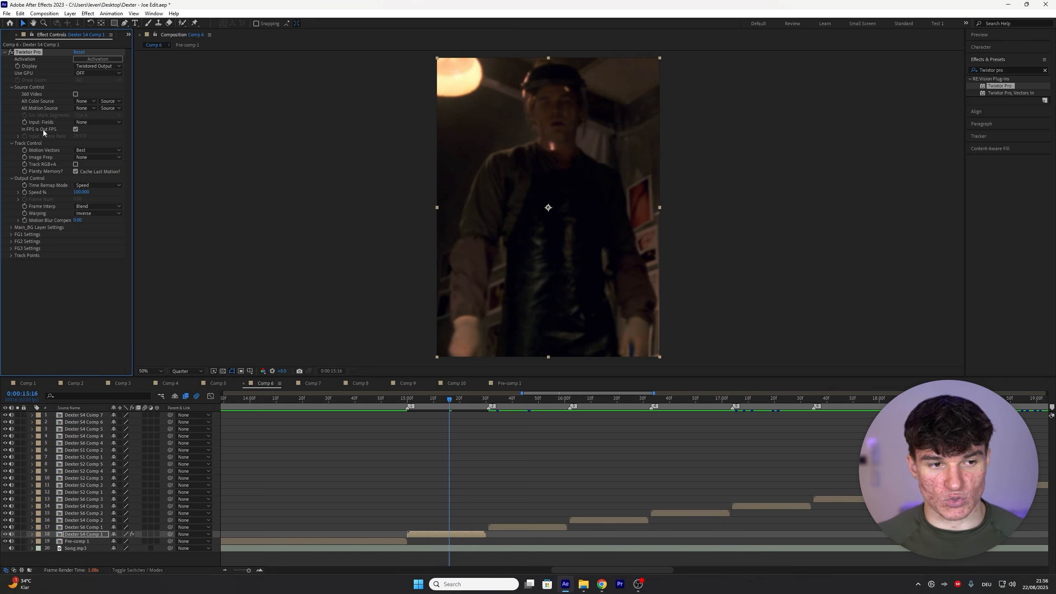
Disable In FPS is Out FPS in Twixtor Pro and set the Input Frame Rate to 23.976
{"action": "left_click", "coordinate": [74, 131]}
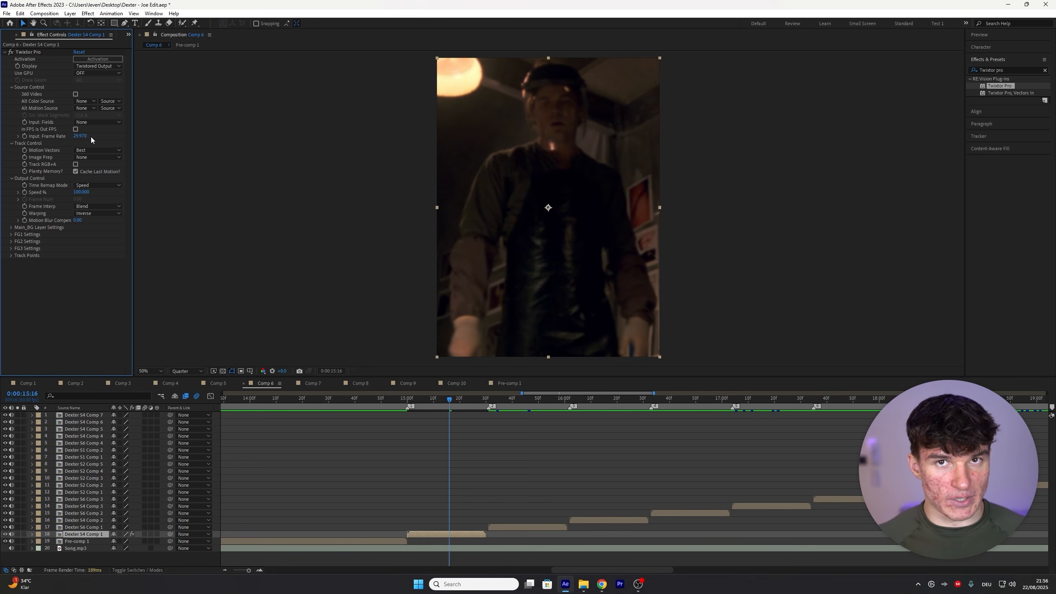
{"action": "left_click", "coordinate": [85, 136]}
{"action": "type", "text": "23.9"}
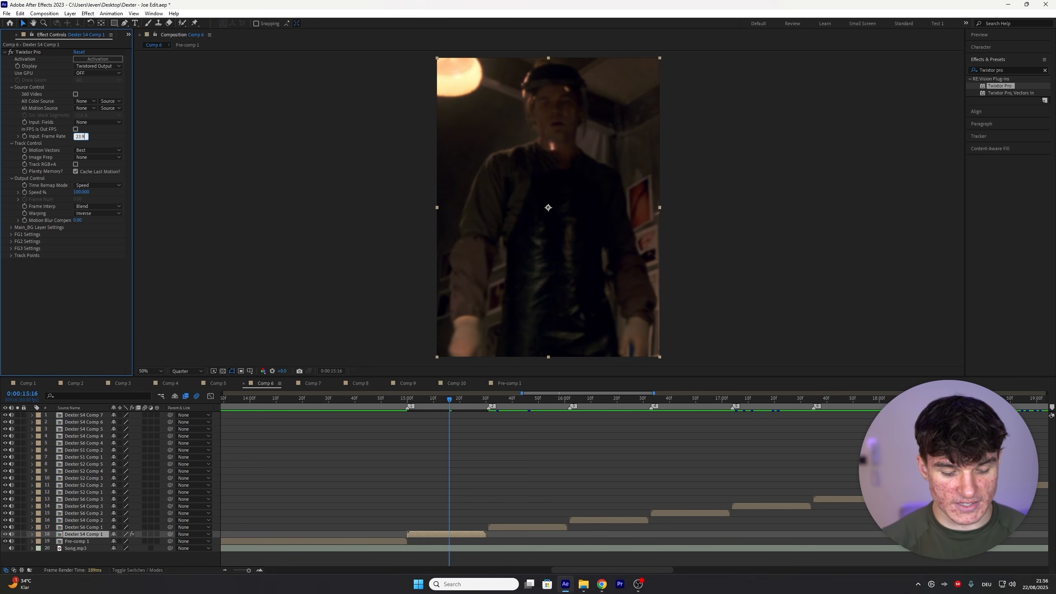
{"action": "type", "text": "76"}
{"action": "key", "text": "Return"}
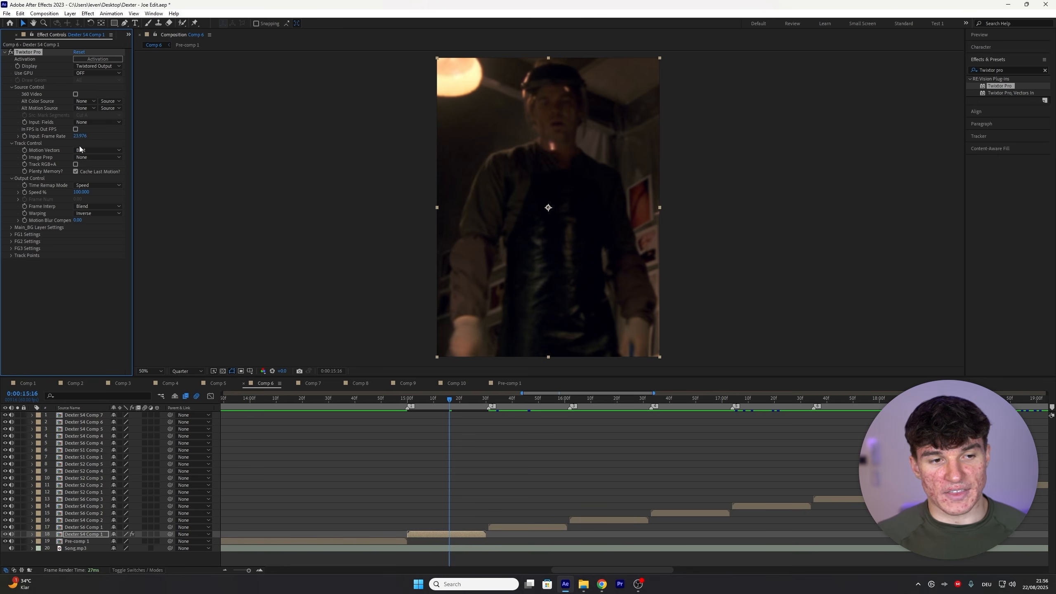
Set Twixtor Pro's Image Prep to Contrast/Edge Enhance, Frame Interp to Motion Weighted Blend and Warping to Inverse w/ Smart Blend
{"action": "left_click", "coordinate": [88, 157]}
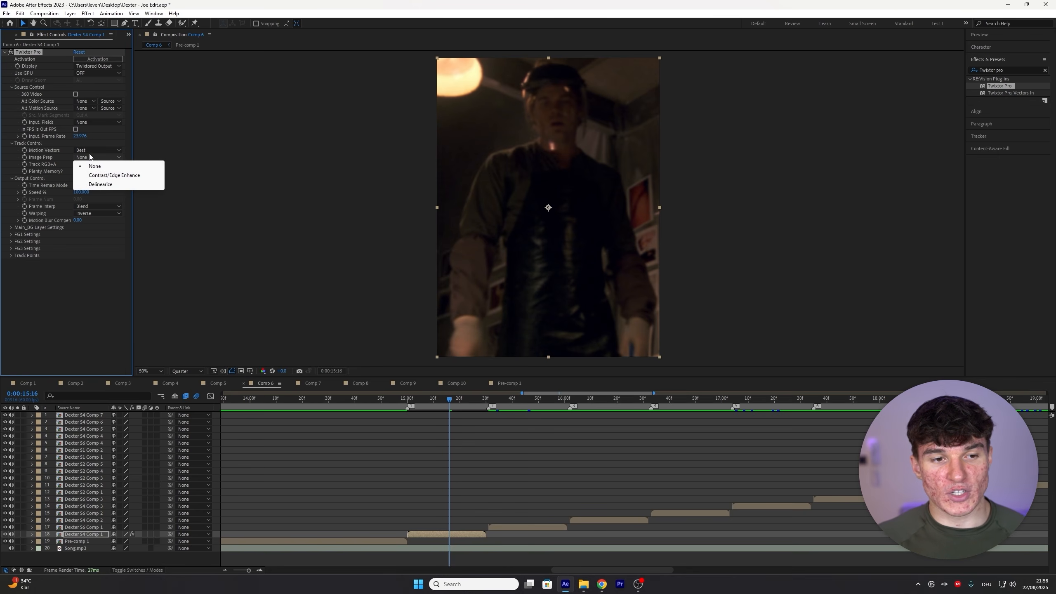
{"action": "left_click", "coordinate": [117, 175]}
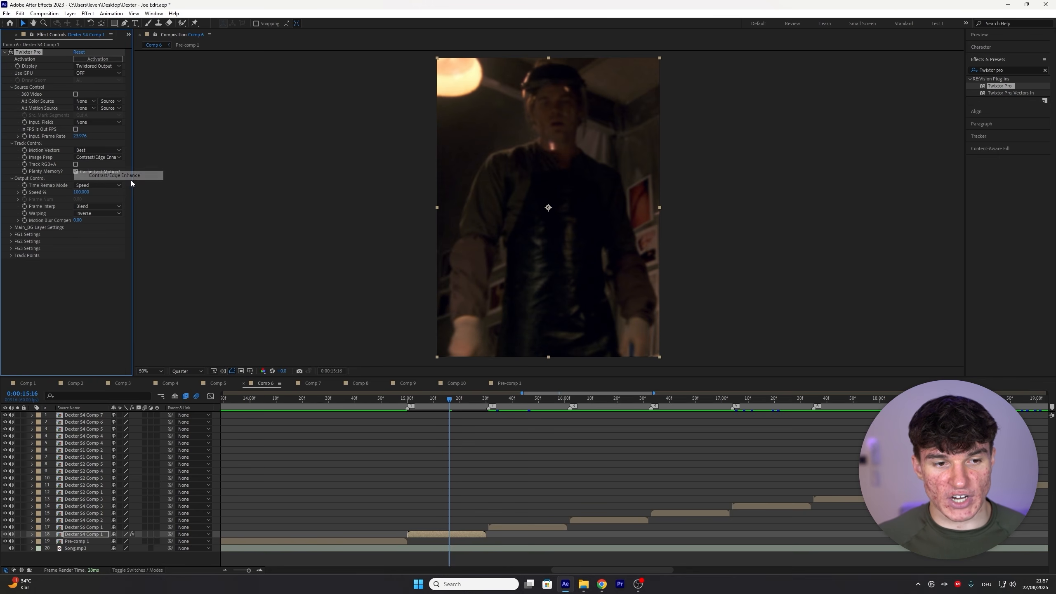
{"action": "left_click", "coordinate": [90, 205]}
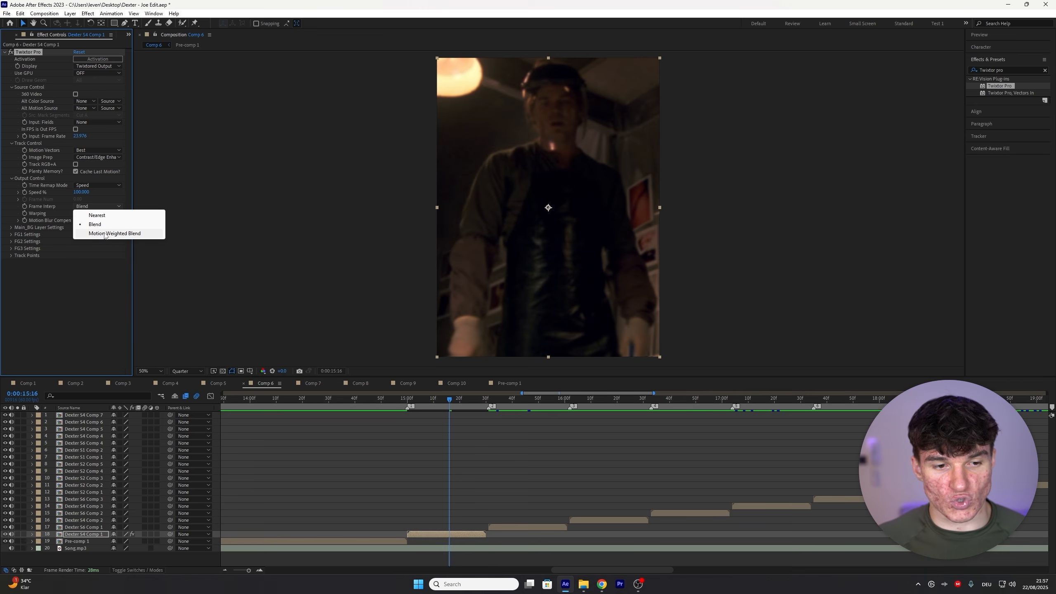
{"action": "left_click", "coordinate": [107, 234]}
{"action": "left_click", "coordinate": [98, 213]}
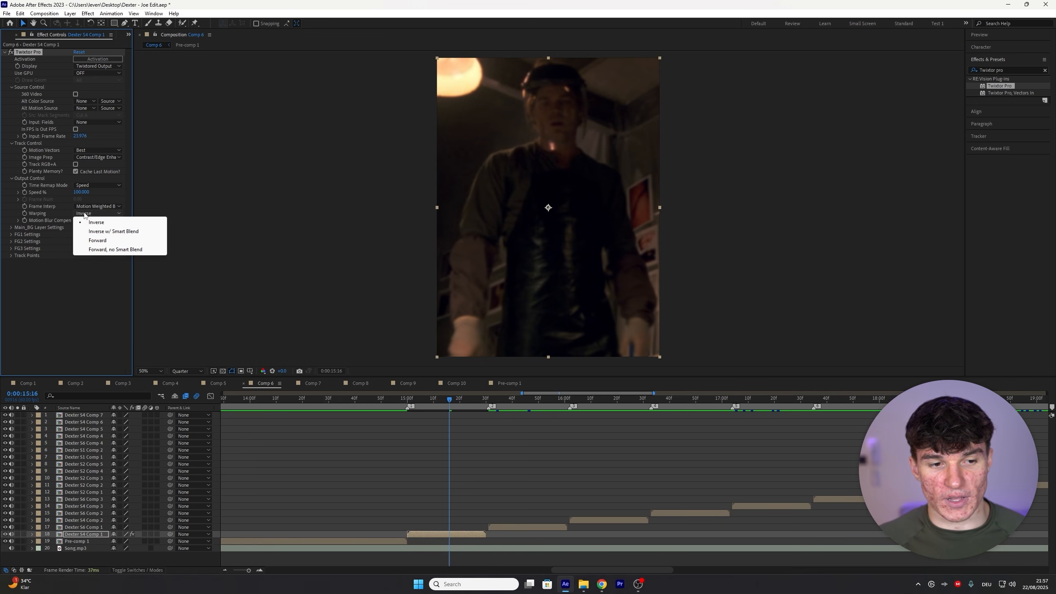
{"action": "left_click", "coordinate": [111, 232]}
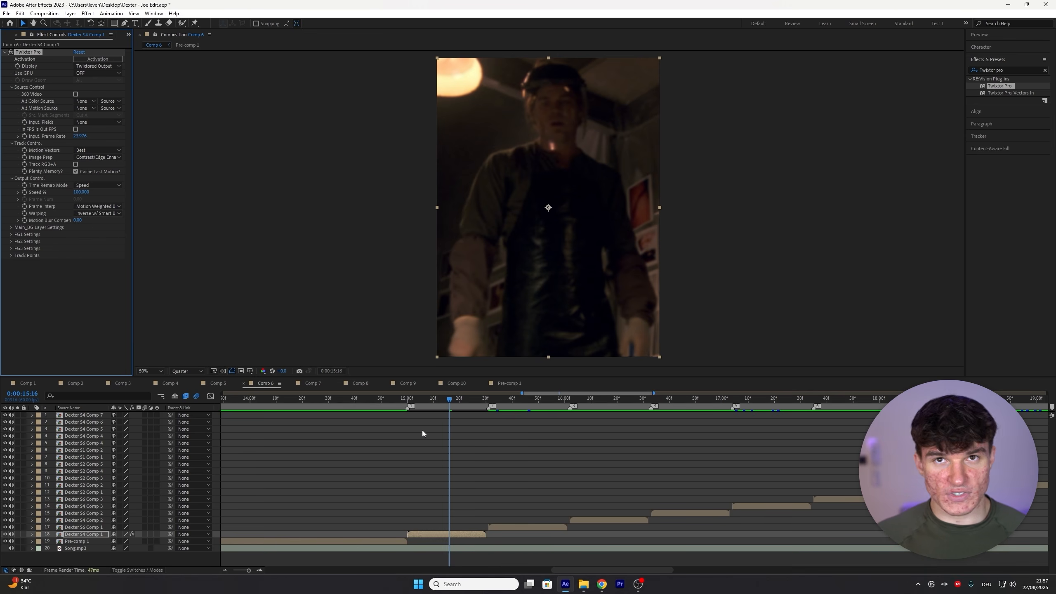
Keyframe Twixtor Pro's Speed % at 300 at the start of the Dexter S4 Comp 1 clip and reveal its keyframes
{"action": "left_click_drag", "start_coordinate": [451, 402], "coordinate": [408, 409]}
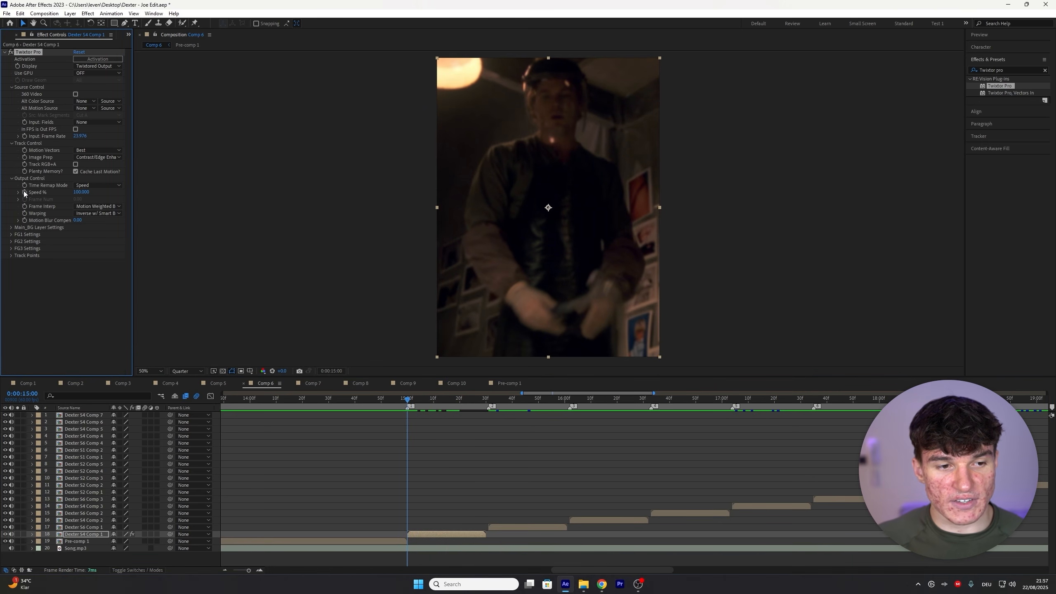
{"action": "left_click", "coordinate": [81, 192]}
{"action": "type", "text": "300"}
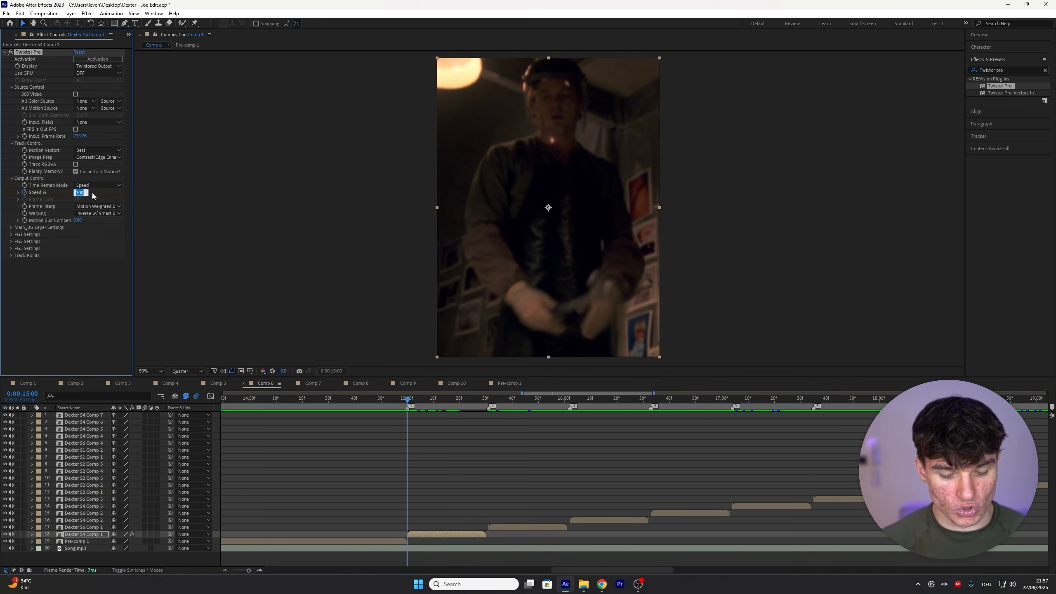
{"action": "key", "text": "Return"}
{"action": "key", "text": "u"}
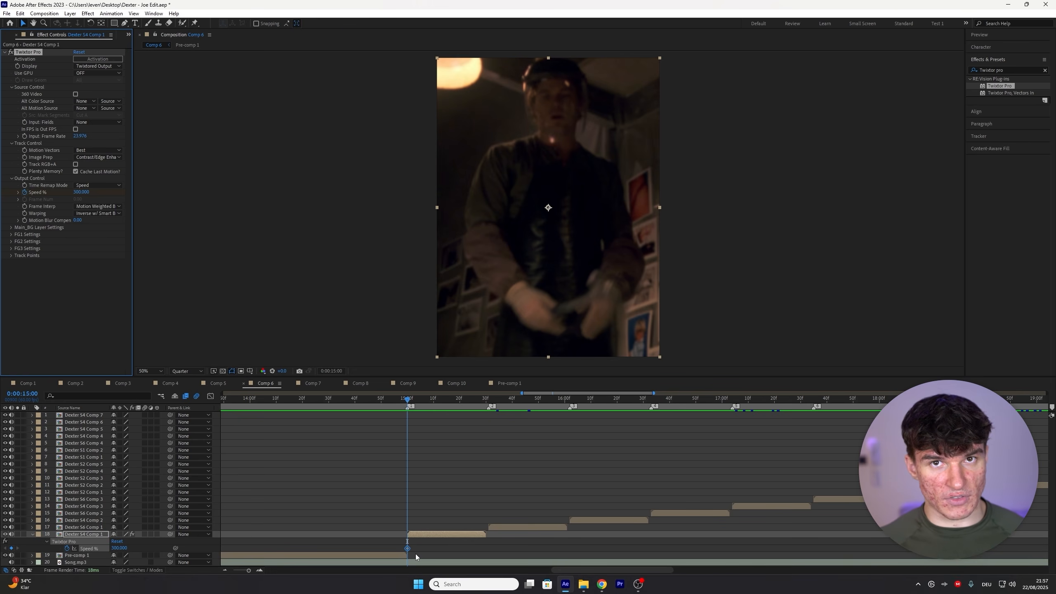
Add a Speed % keyframe of 60 near the middle of the Dexter S4 Comp 1 clip, at 0:00:15:16
{"action": "left_click_drag", "start_coordinate": [431, 406], "coordinate": [449, 407]}
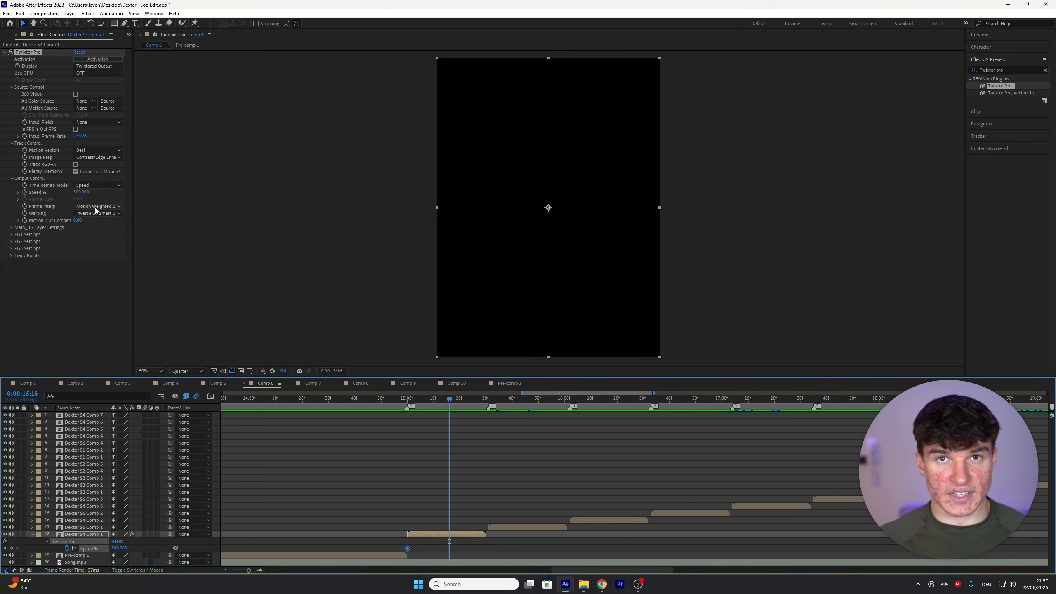
{"action": "left_click", "coordinate": [82, 192]}
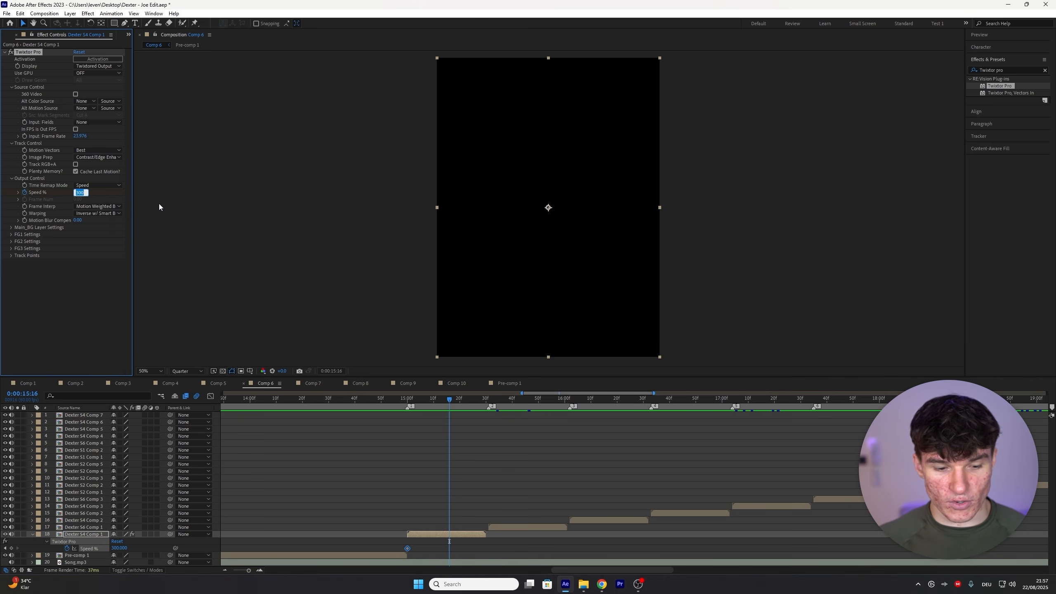
{"action": "type", "text": "60"}
{"action": "key", "text": "Return"}
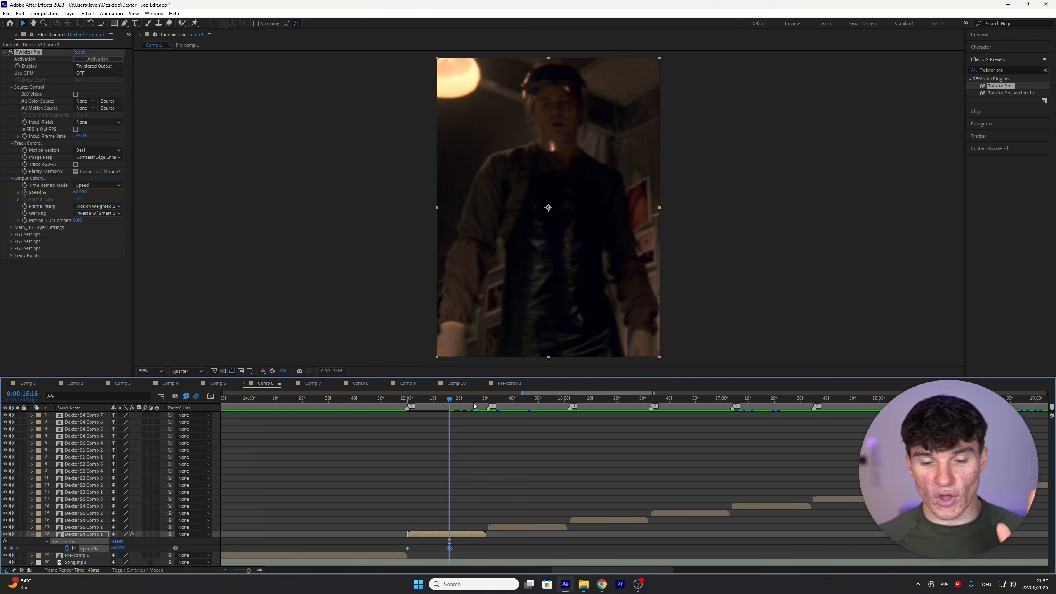
Add a Speed % keyframe of 300 at the end of the Dexter S4 Comp 1 clip, at 0:00:15:31
{"action": "left_click", "coordinate": [485, 406]}
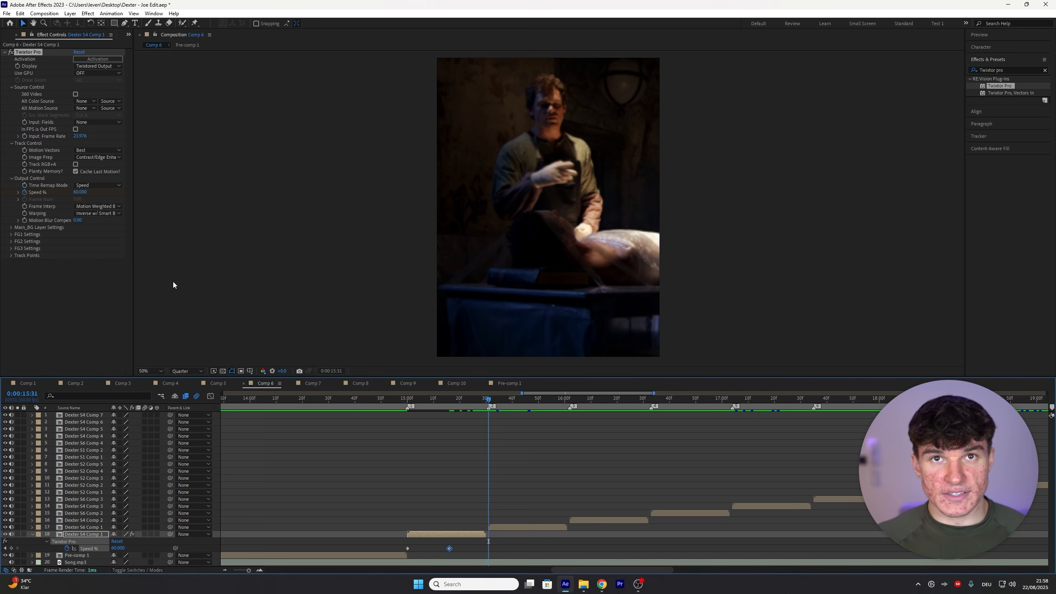
{"action": "left_click", "coordinate": [83, 193]}
{"action": "type", "text": "300"}
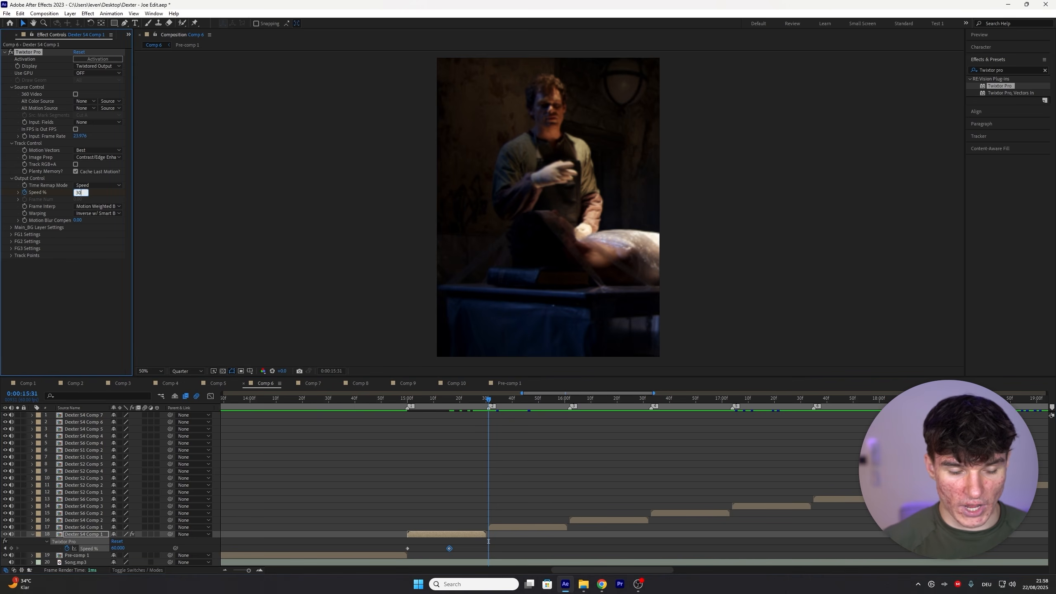
{"action": "key", "text": "Return"}
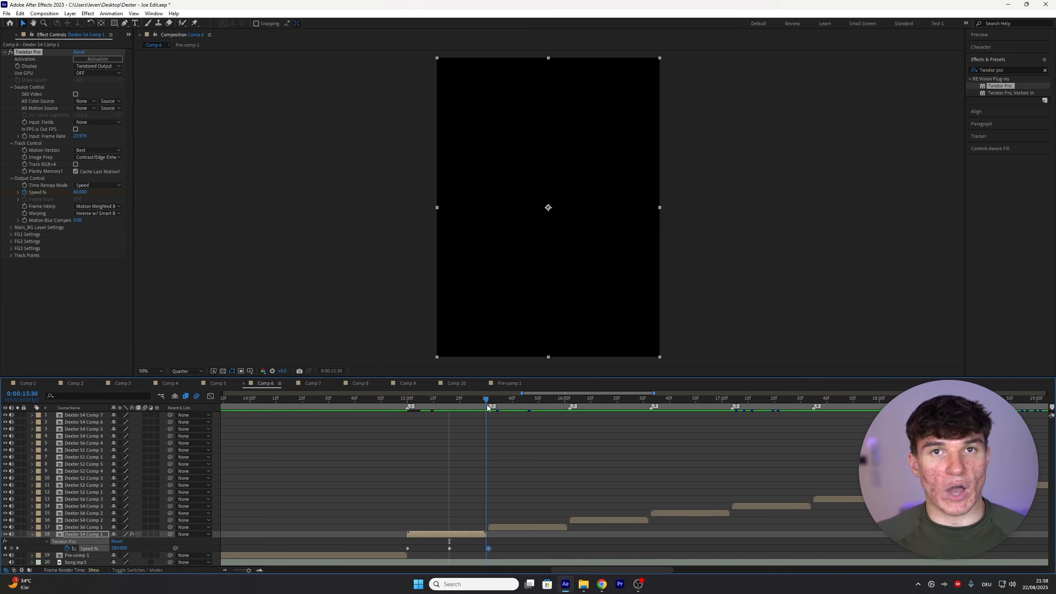
{"action": "left_click_drag", "start_coordinate": [486, 405], "coordinate": [444, 402]}
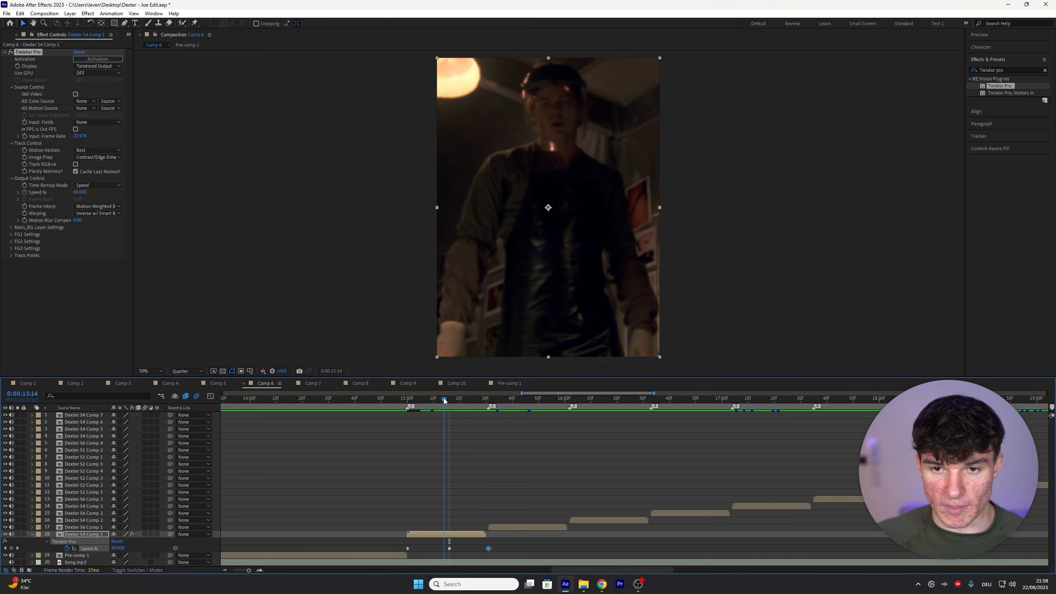
Apply Easy Ease to all three Speed % keyframes of the Dexter S4 Comp 1 layer
{"action": "left_click_drag", "start_coordinate": [502, 543], "coordinate": [420, 550]}
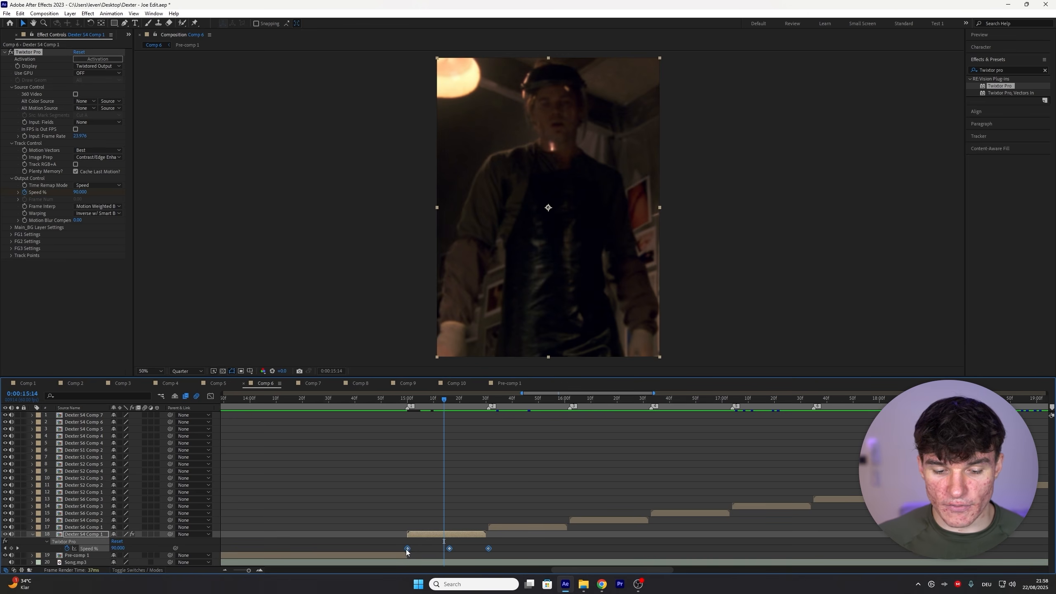
{"action": "right_click", "coordinate": [409, 548]}
{"action": "mouse_move", "coordinate": [427, 543]}
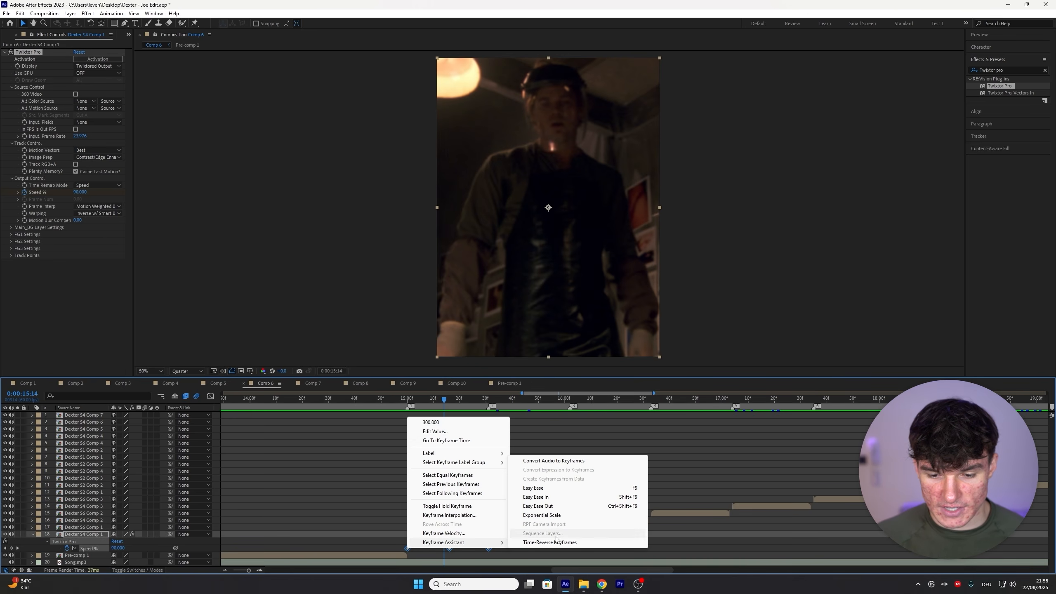
{"action": "left_click", "coordinate": [553, 488]}
Shape the Speed % value graph into a U curve, steep at both ends and flat in the middle, and reselect its keyframes
{"action": "left_click", "coordinate": [210, 396]}
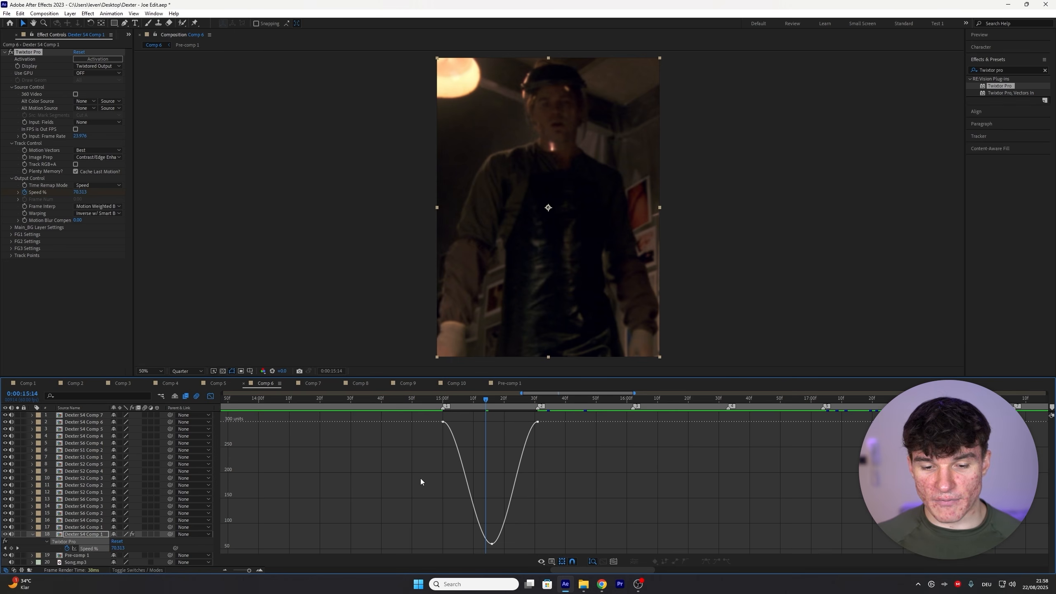
{"action": "left_click", "coordinate": [443, 423]}
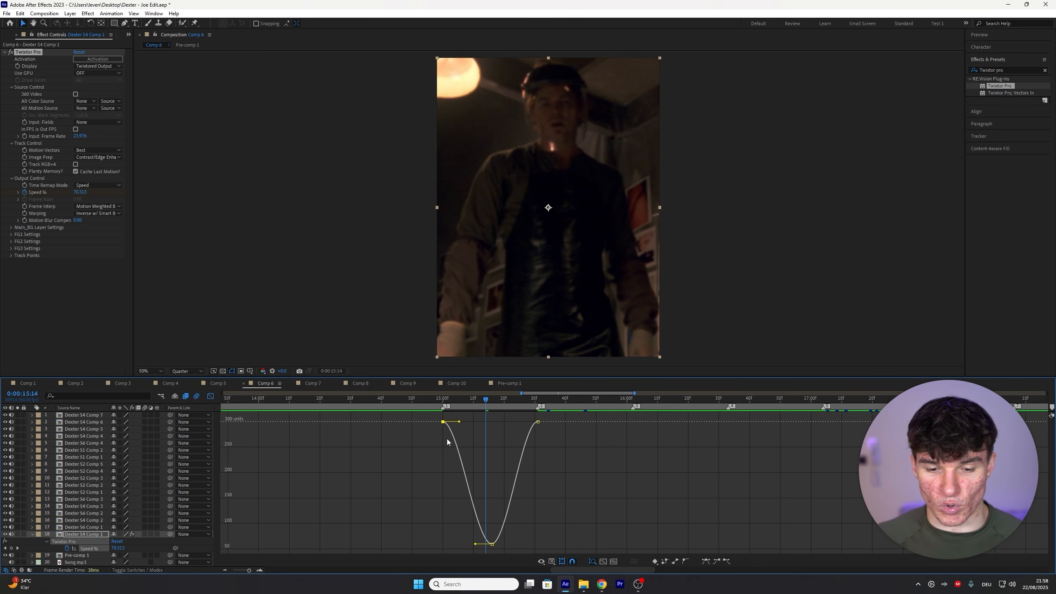
{"action": "left_click_drag", "start_coordinate": [459, 423], "coordinate": [444, 539]}
{"action": "left_click_drag", "start_coordinate": [476, 546], "coordinate": [449, 545]}
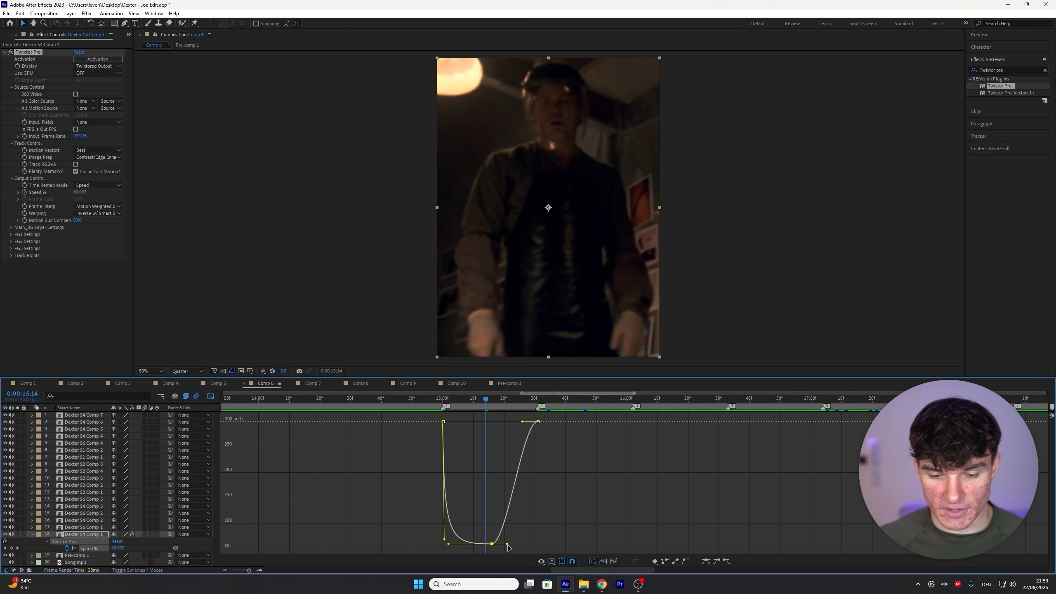
{"action": "left_click_drag", "start_coordinate": [508, 548], "coordinate": [535, 548]}
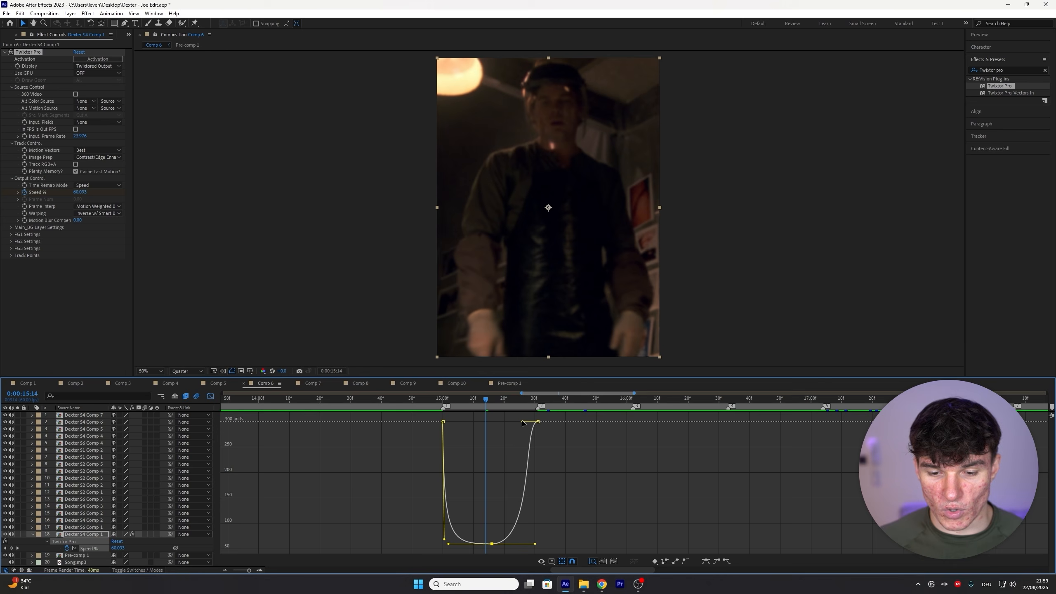
{"action": "left_click_drag", "start_coordinate": [523, 423], "coordinate": [557, 537]}
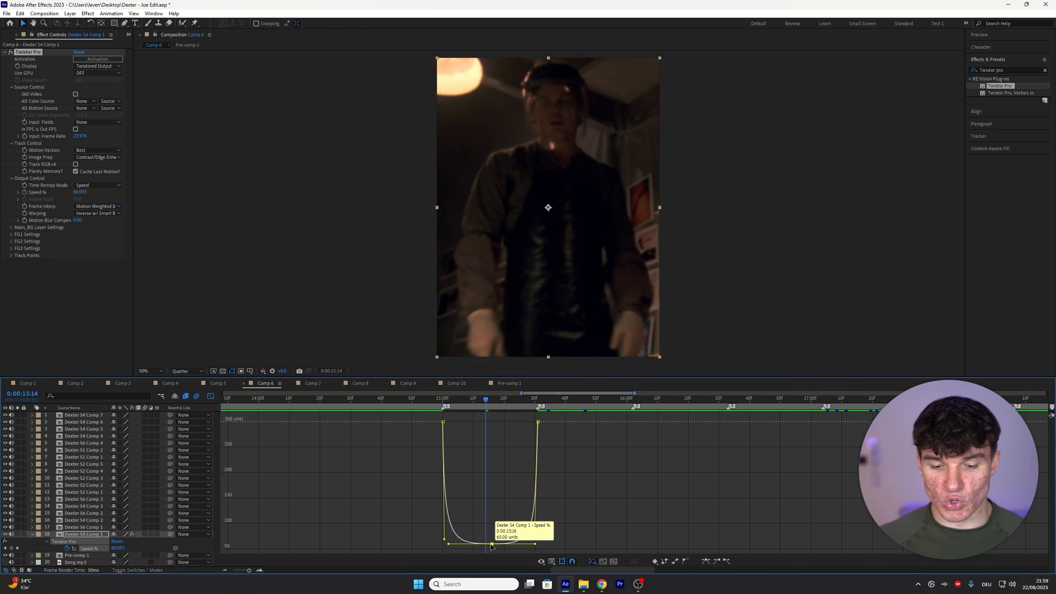
{"action": "left_click", "coordinate": [210, 396]}
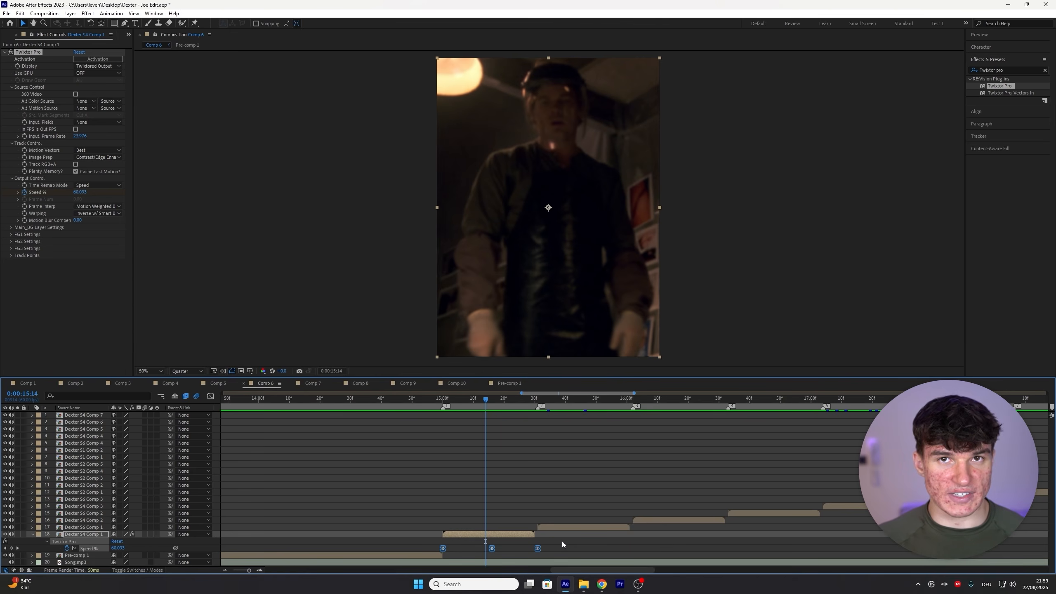
{"action": "left_click_drag", "start_coordinate": [562, 541], "coordinate": [424, 558]}
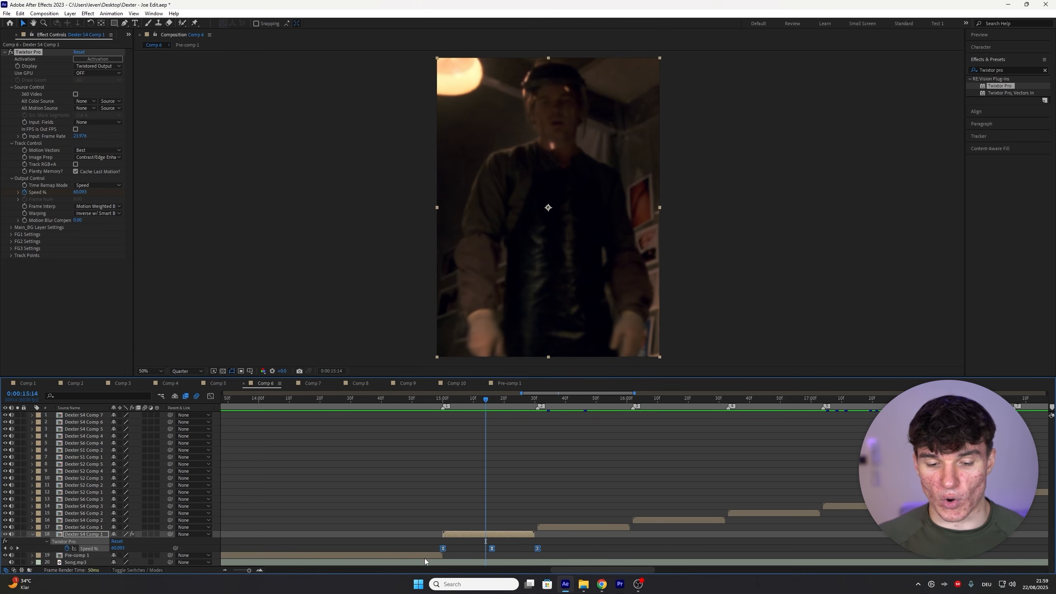
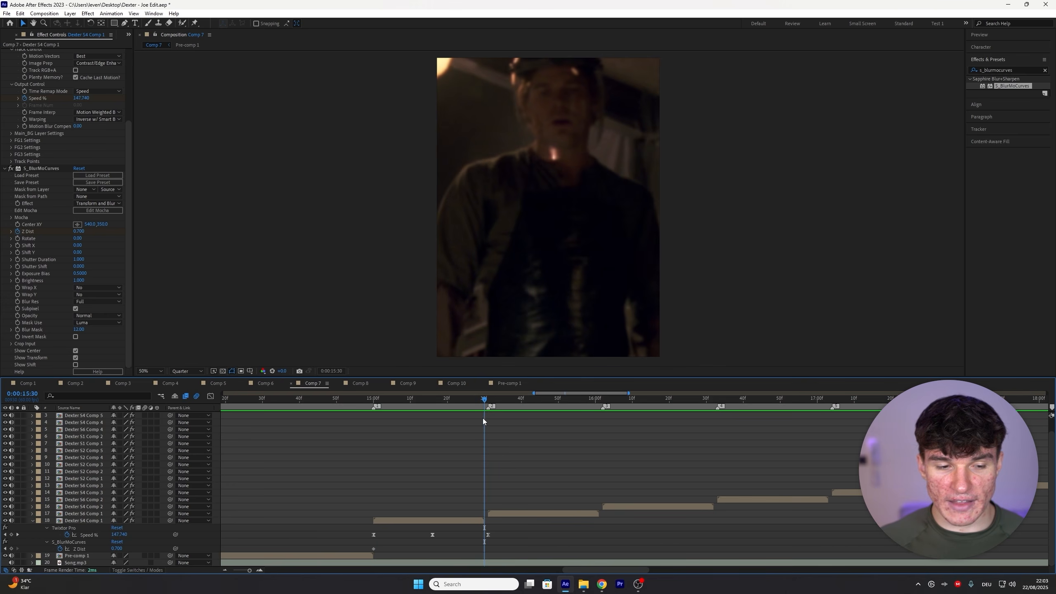
Add an S_BlurMoCurves Z Dist keyframe of 1 at the end of the Dexter S4 Comp 1 clip in Comp 7
{"action": "type", "text": "1"}
{"action": "key", "text": "Return"}
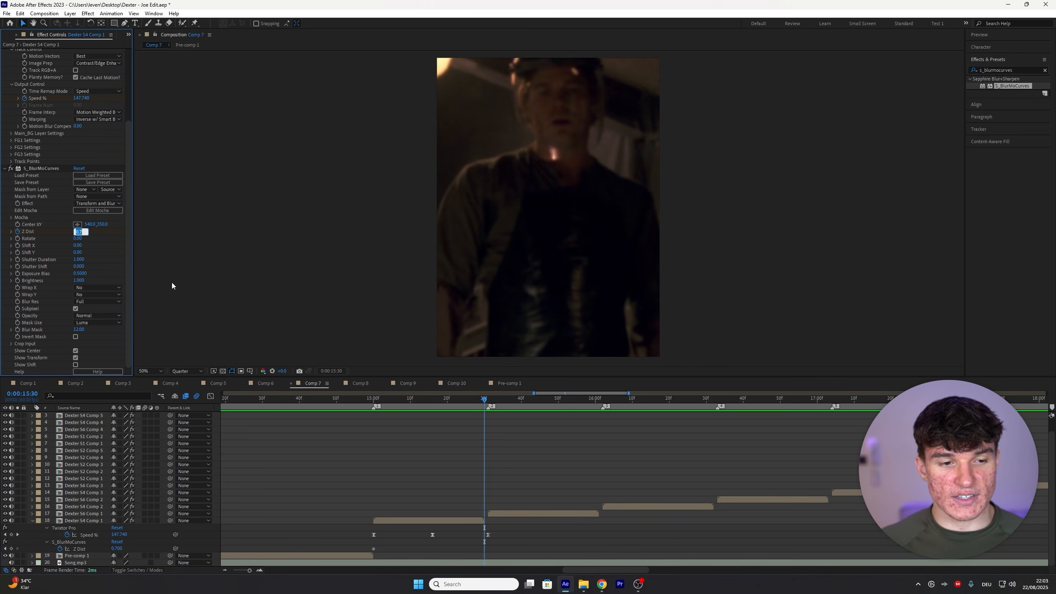
{"action": "left_click_drag", "start_coordinate": [441, 404], "coordinate": [457, 387]}
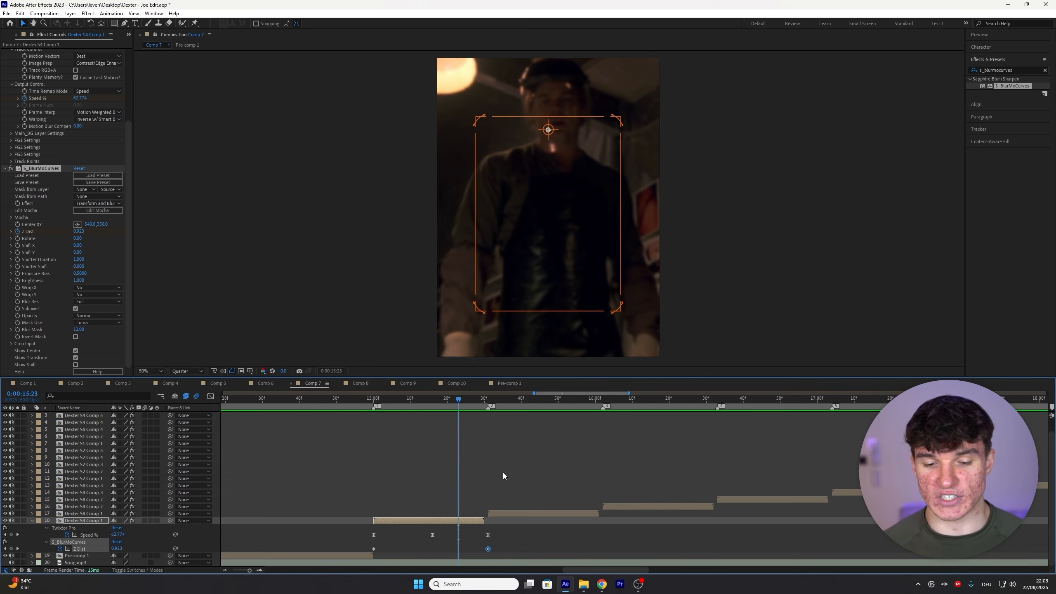
Apply Easy Ease to both Z Dist keyframes of the Dexter S4 Comp 1 layer
{"action": "left_click_drag", "start_coordinate": [499, 543], "coordinate": [373, 551]}
{"action": "right_click", "coordinate": [373, 550]}
{"action": "mouse_move", "coordinate": [428, 541]}
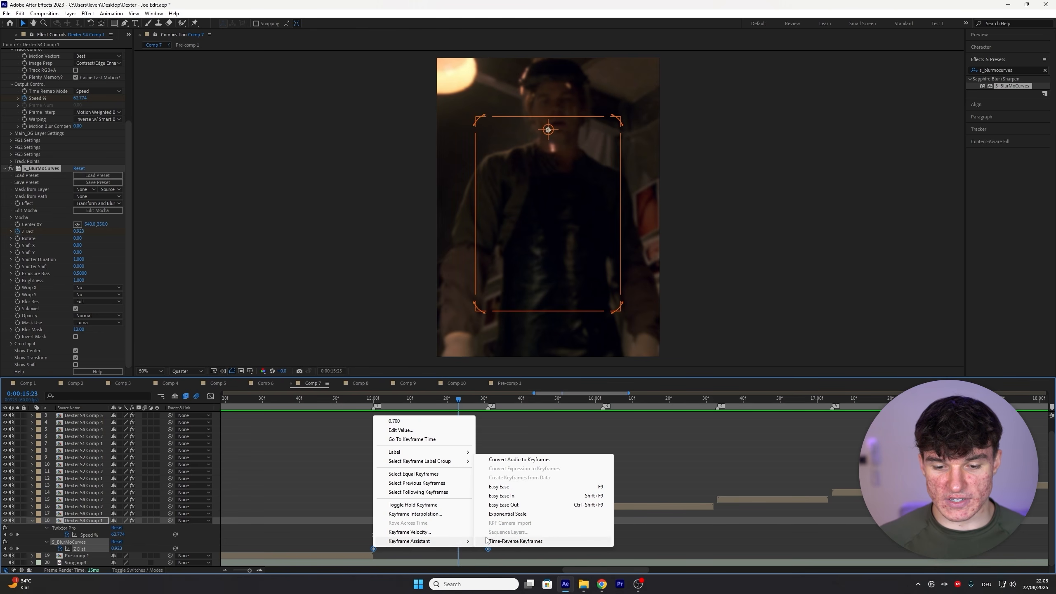
{"action": "left_click", "coordinate": [504, 490]}
Reshape the Z Dist graph so it rises steeply at both keyframes and flattens in the middle
{"action": "left_click", "coordinate": [210, 396]}
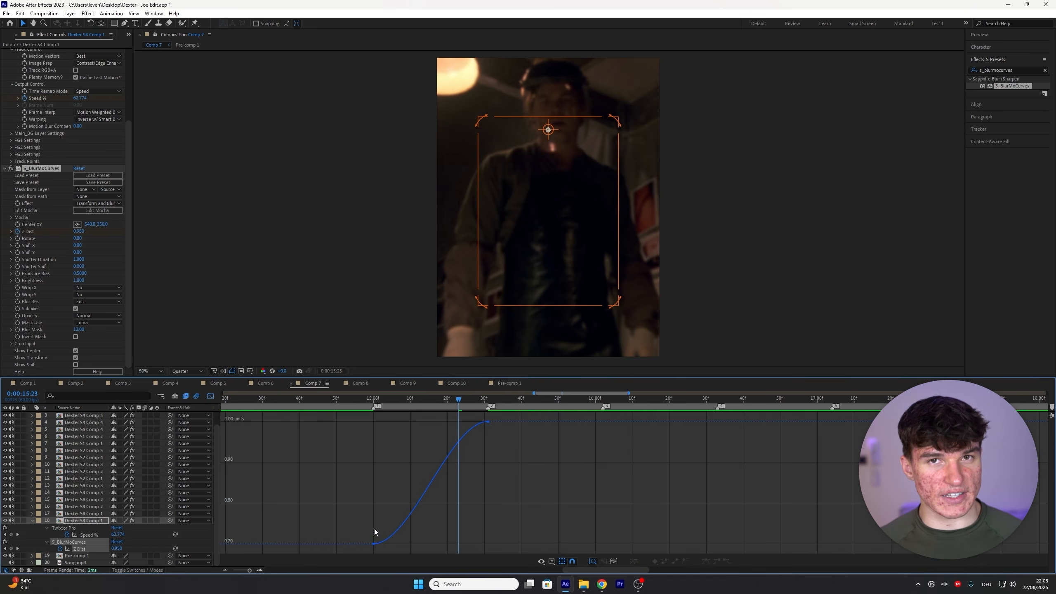
{"action": "left_click", "coordinate": [373, 544]}
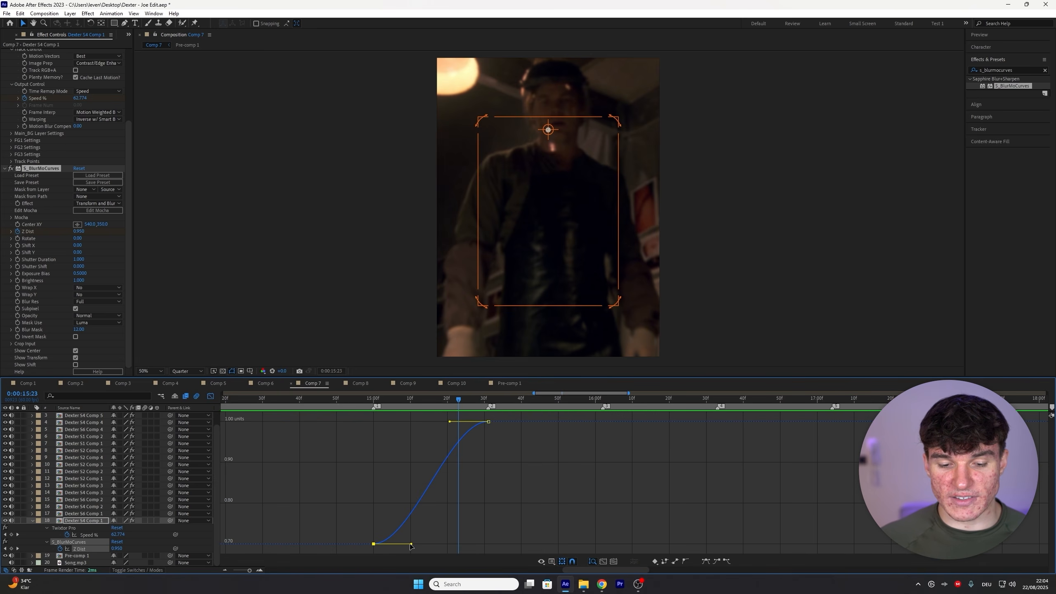
{"action": "left_click_drag", "start_coordinate": [412, 543], "coordinate": [379, 474]}
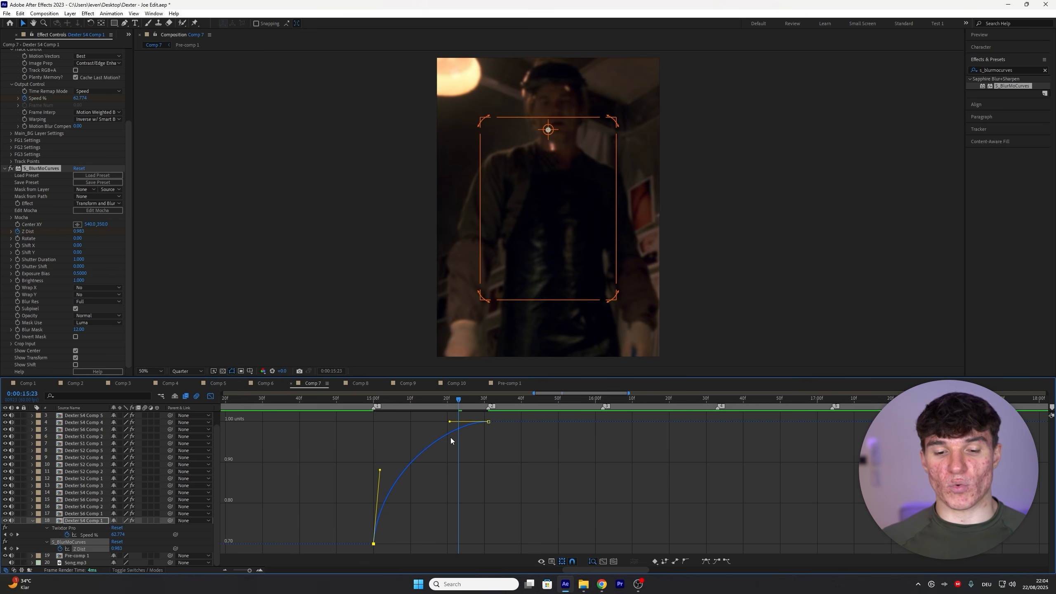
{"action": "left_click_drag", "start_coordinate": [449, 423], "coordinate": [480, 497]}
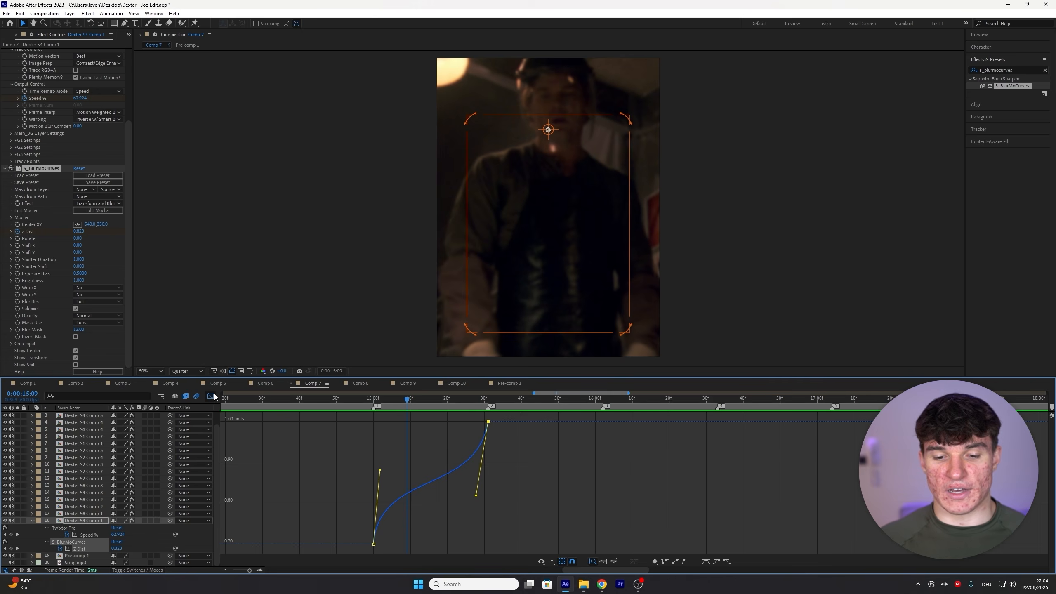
{"action": "left_click", "coordinate": [212, 396]}
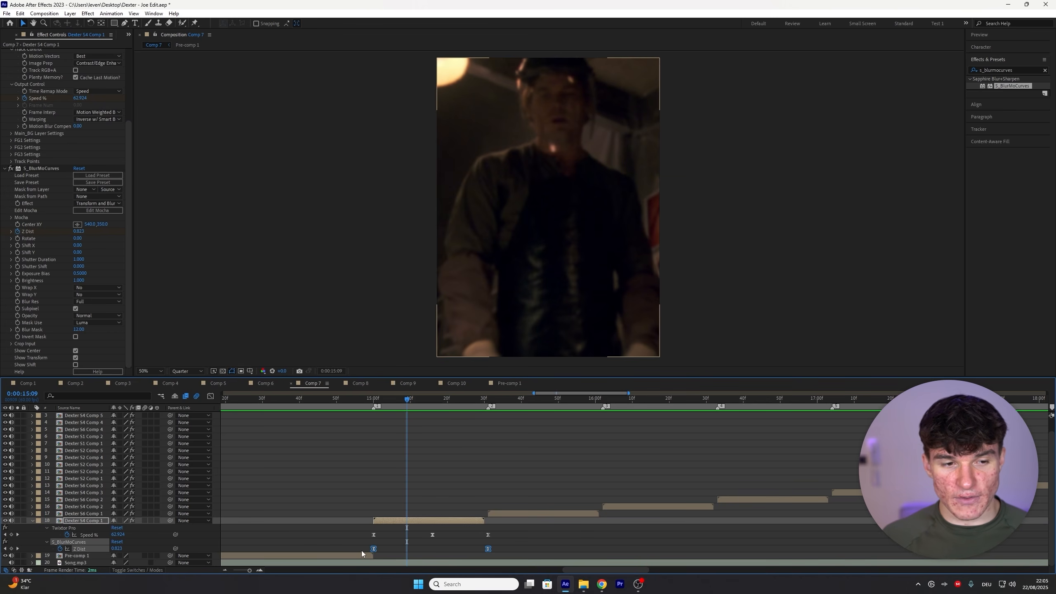
Copy the keyframed S_BlurMoCurves effect from the Dexter S4 Comp 1 layer to Dexter S6 Comp 1, starting at 0:00:15:31
{"action": "left_click", "coordinate": [42, 168]}
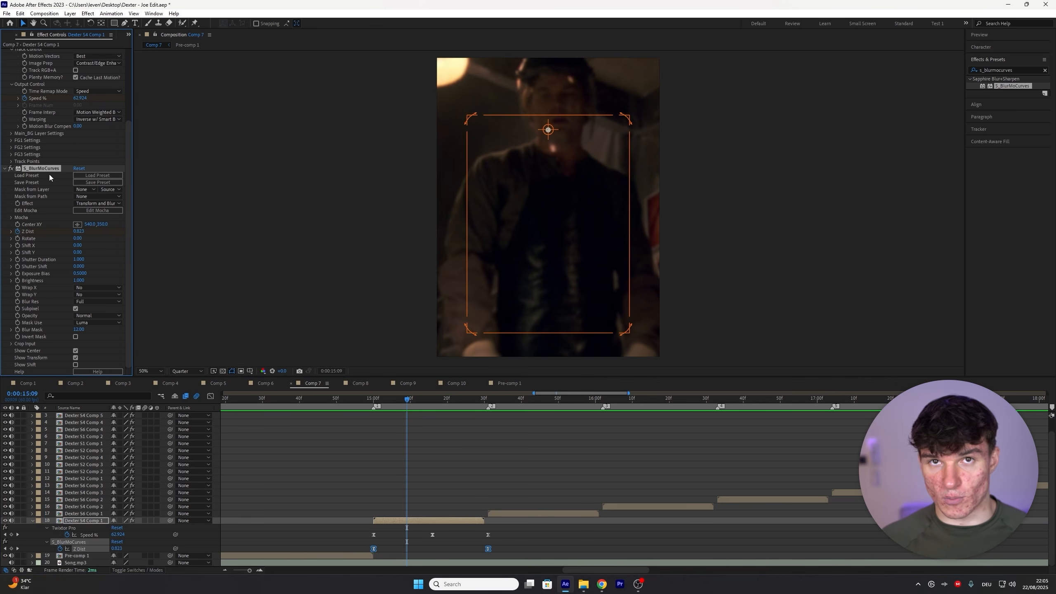
{"action": "left_click", "coordinate": [491, 401]}
{"action": "left_click", "coordinate": [505, 513]}
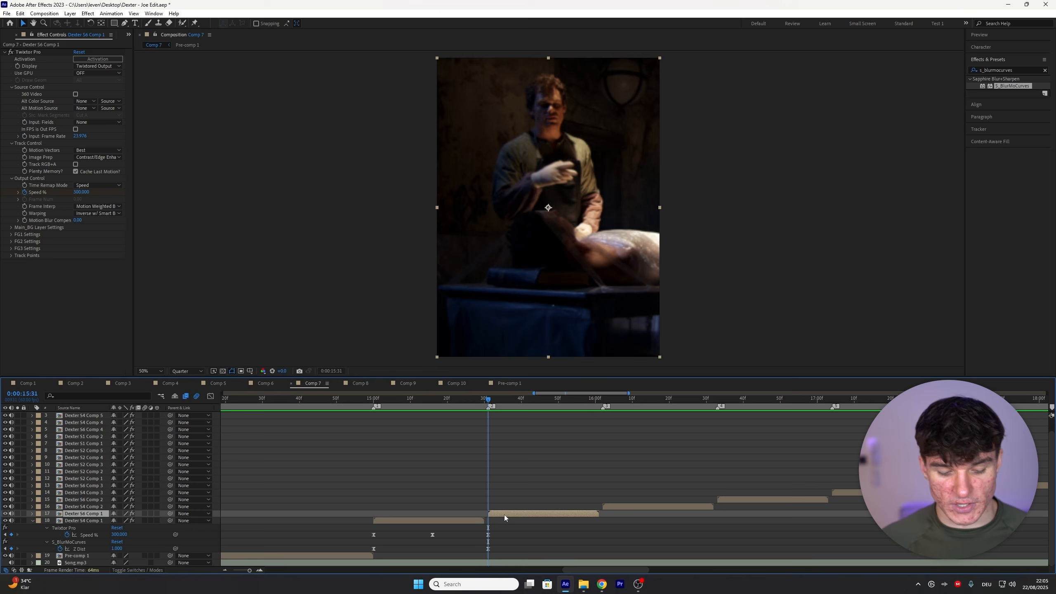
{"action": "key", "text": "ctrl+v"}
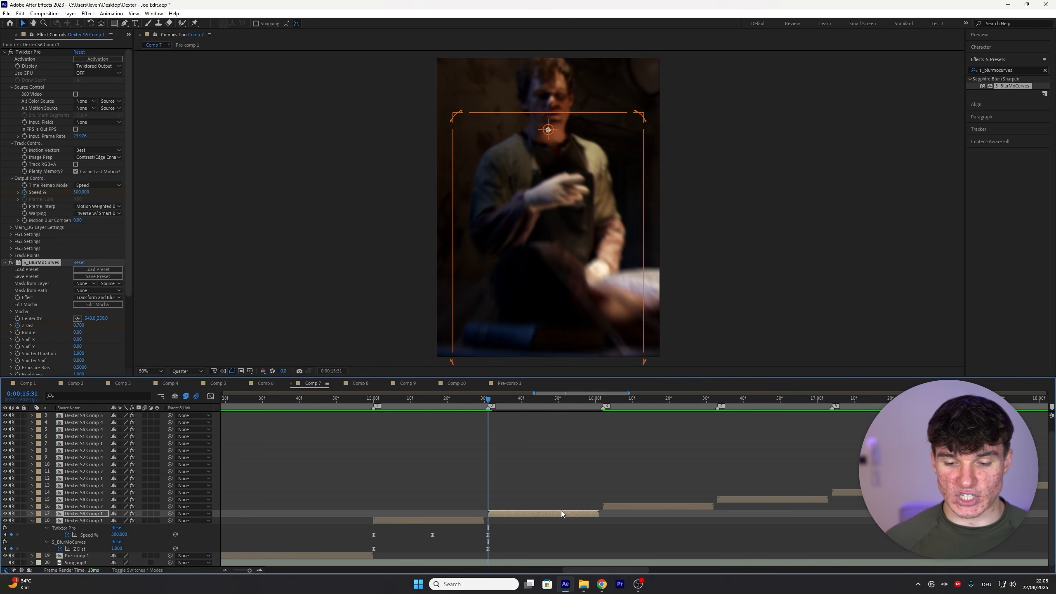
{"action": "key", "text": "u"}
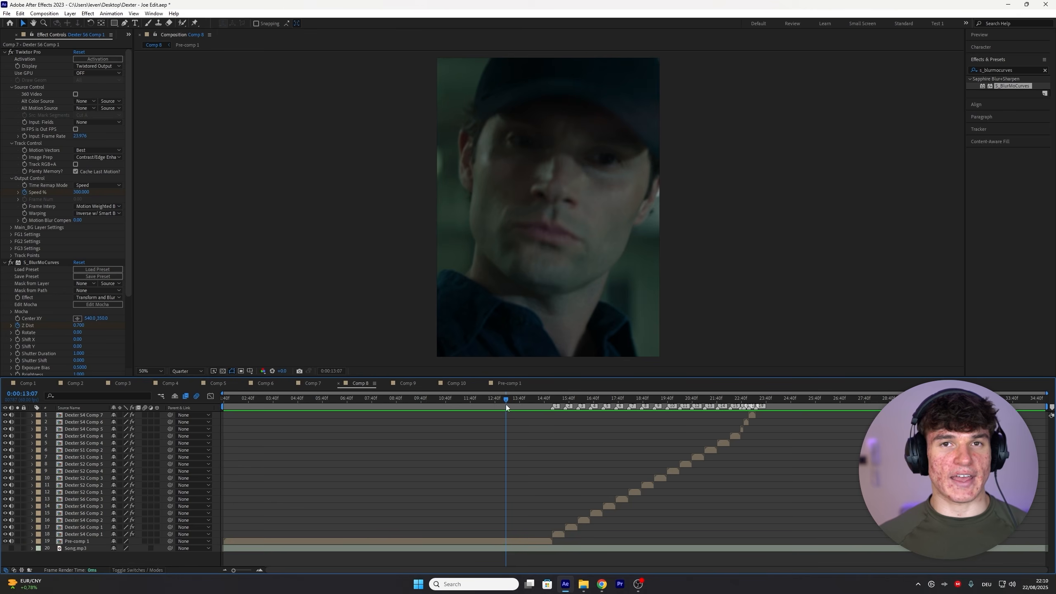
Preview Comp 8 shortly before the first clip, then add a bold white "WTF" text layer over the face and show it at full resolution
{"action": "left_click_drag", "start_coordinate": [506, 406], "coordinate": [470, 413]}
{"action": "key", "text": "space"}
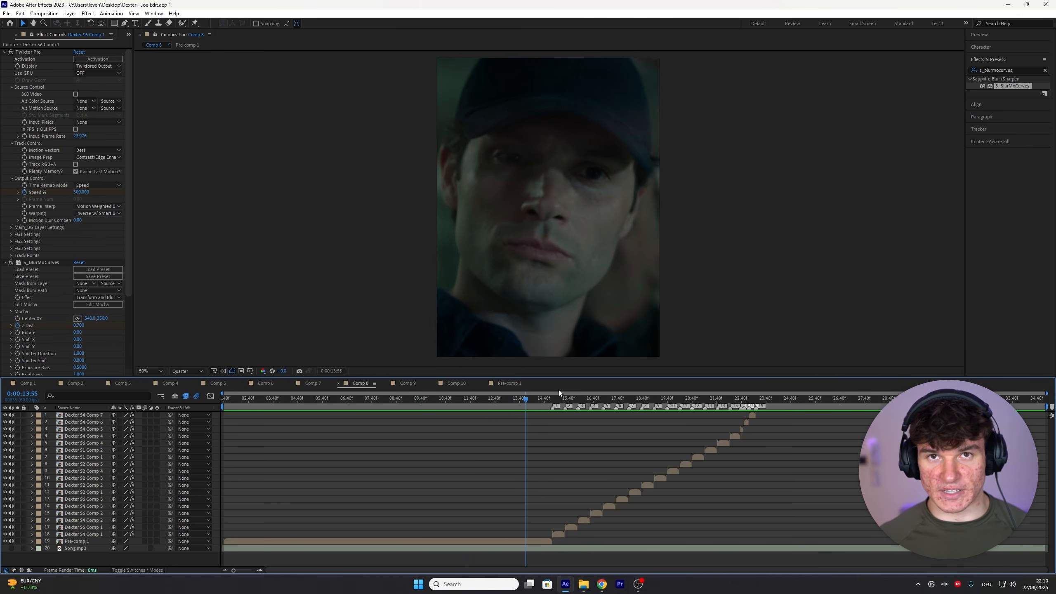
{"action": "left_click", "coordinate": [135, 23]}
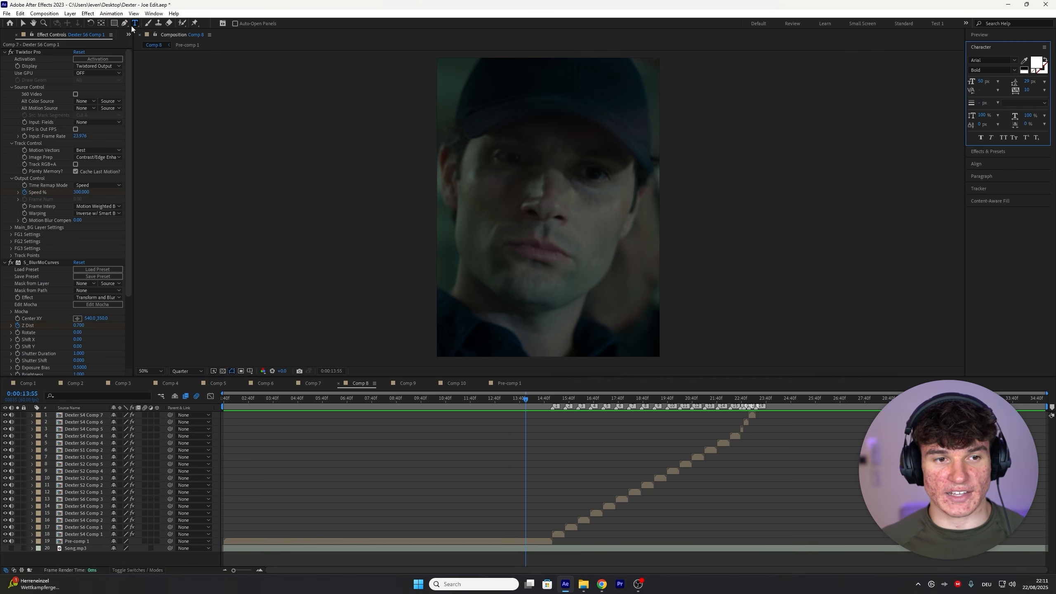
{"action": "left_click", "coordinate": [546, 205]}
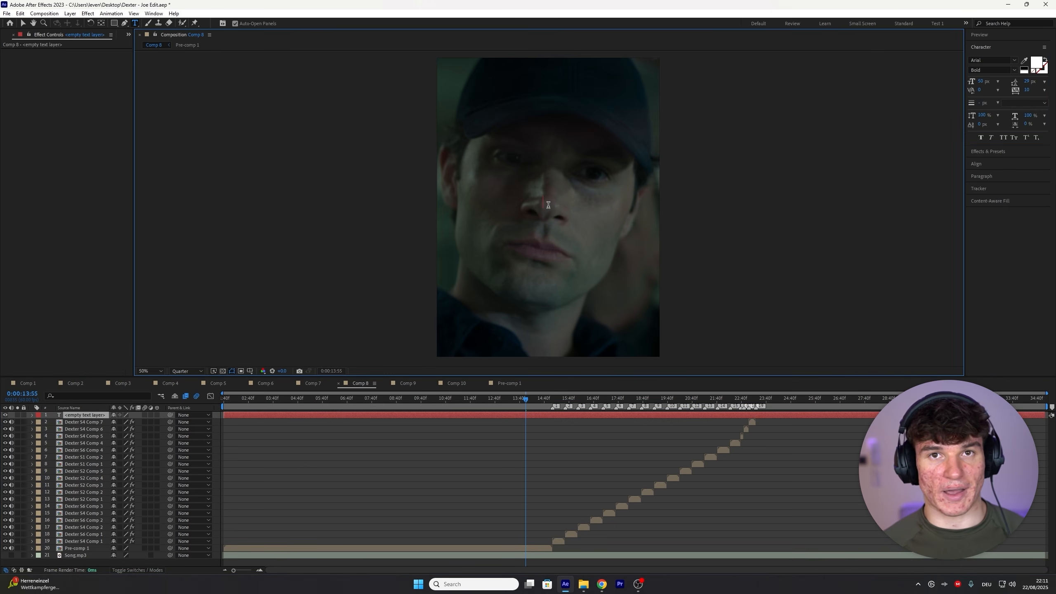
{"action": "type", "text": "WTF"}
{"action": "key", "text": "KP_Enter"}
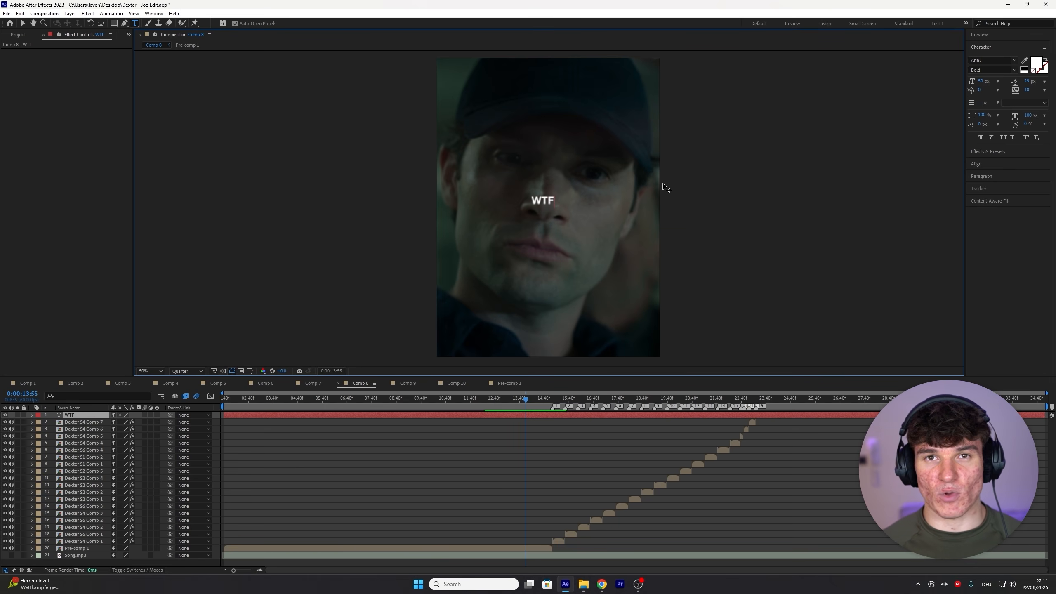
{"action": "key", "text": "ctrl+j"}
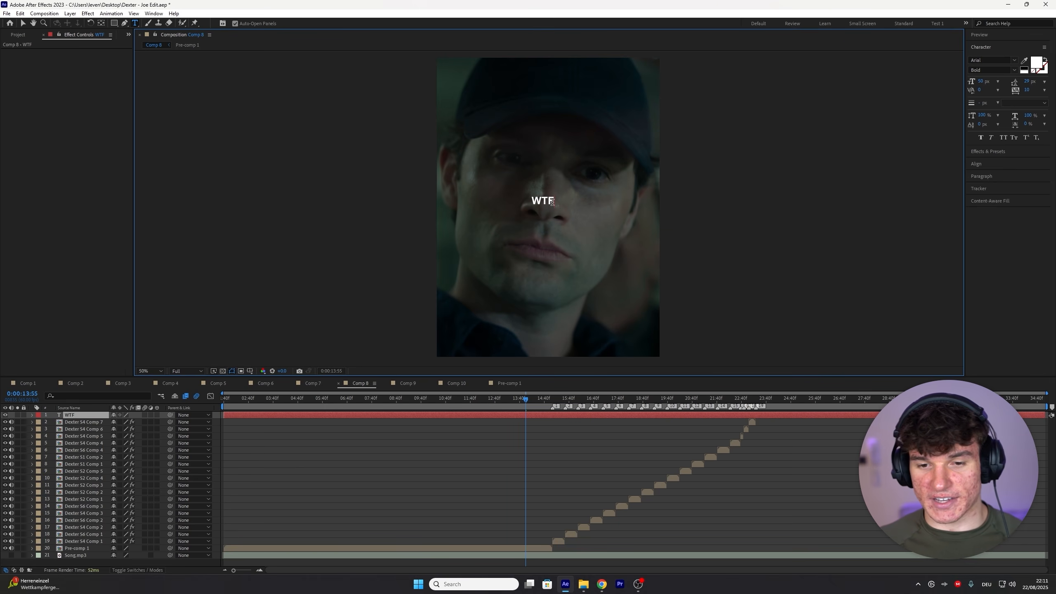
Try a font size of 35 px and a red fill colour on the WTF text
{"action": "left_click_drag", "start_coordinate": [554, 201], "coordinate": [530, 202]}
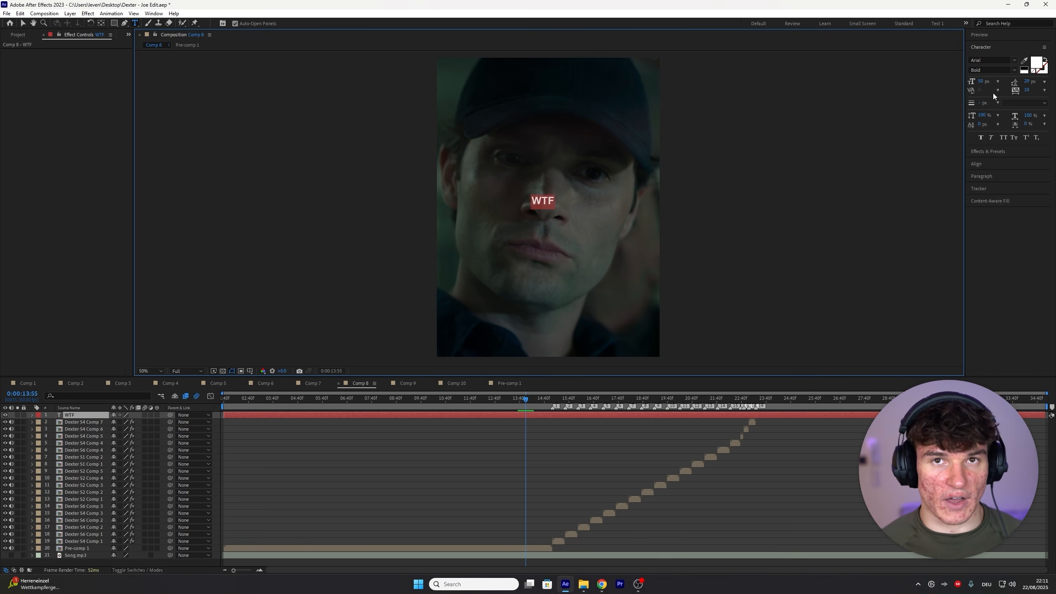
{"action": "left_click", "coordinate": [986, 82]}
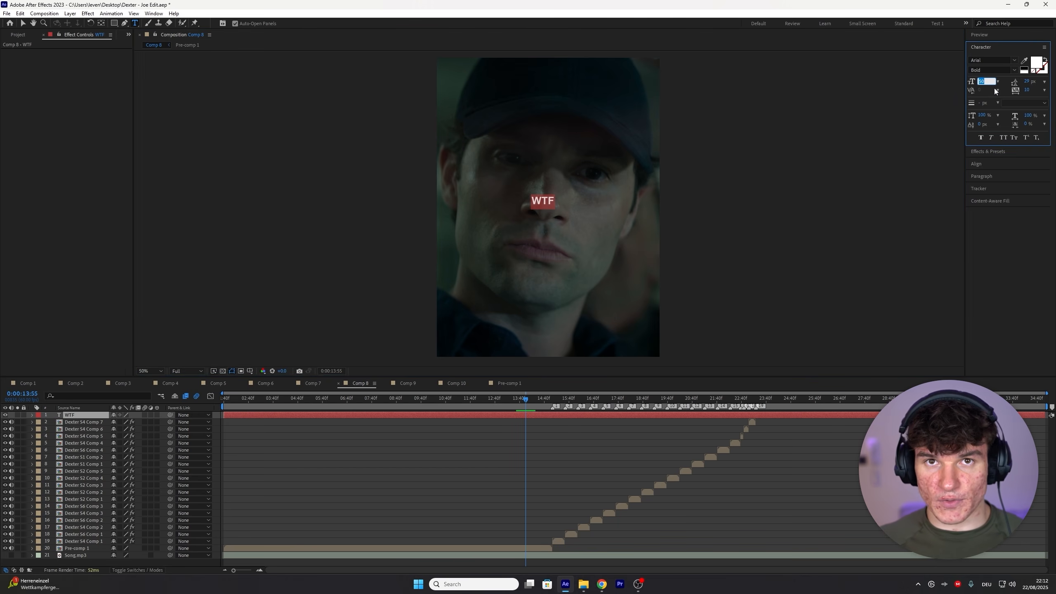
{"action": "type", "text": "35"}
{"action": "key", "text": "Return"}
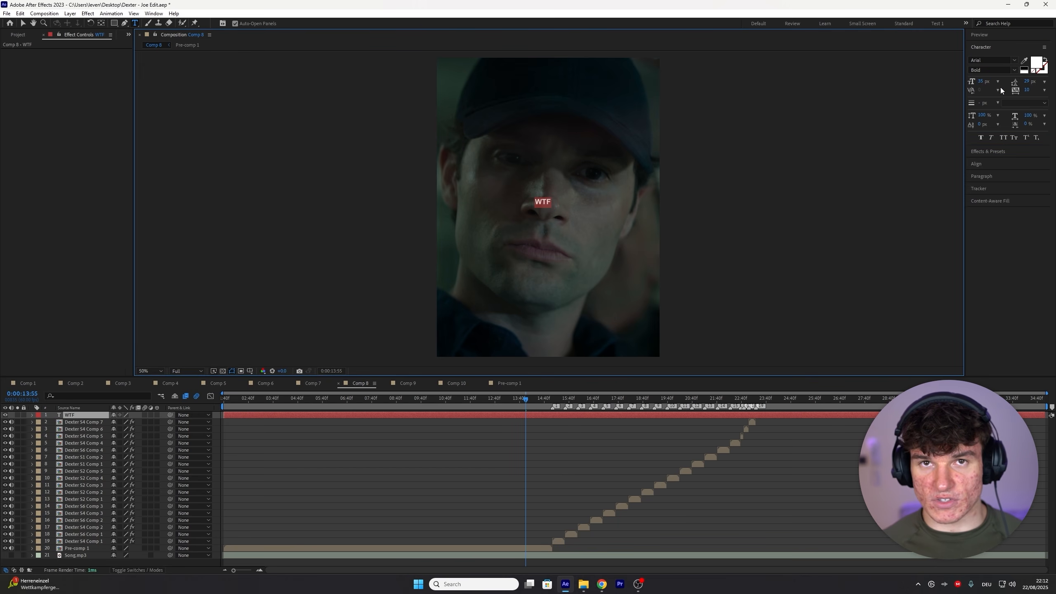
{"action": "key", "text": "ctrl+z"}
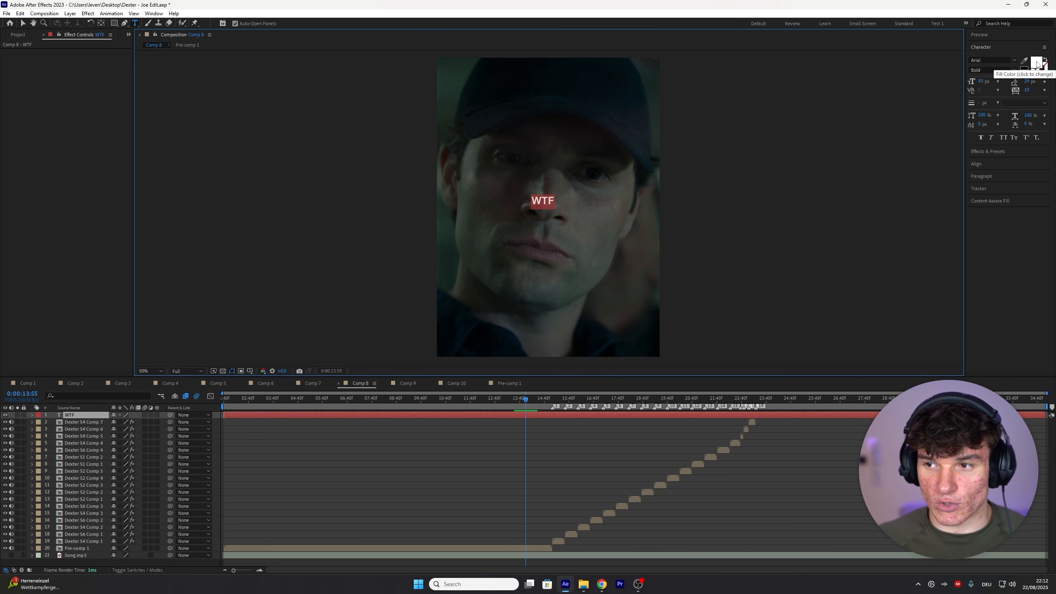
{"action": "left_click", "coordinate": [1037, 63]}
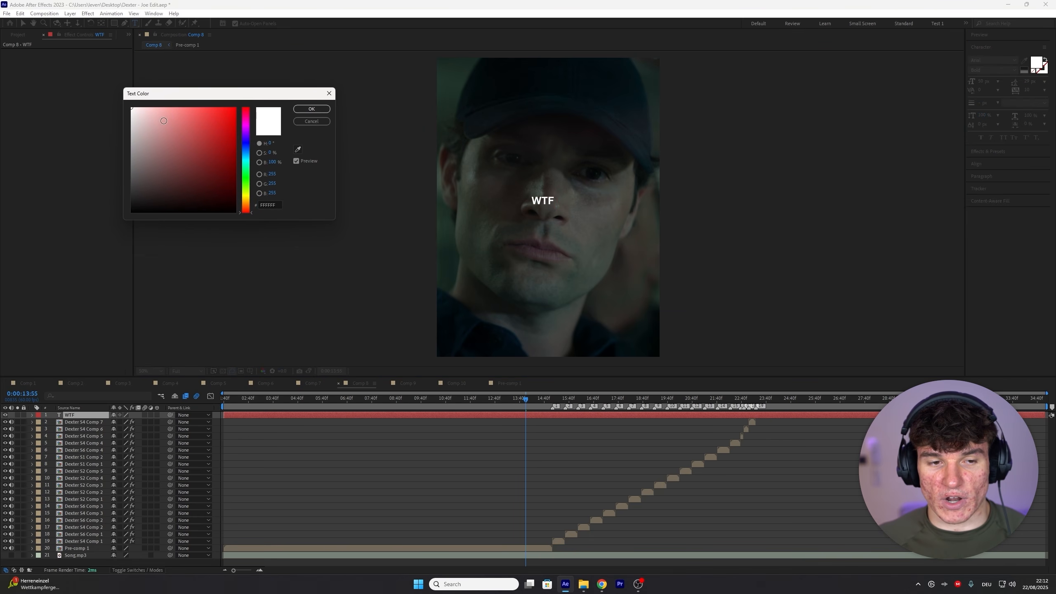
{"action": "left_click_drag", "start_coordinate": [164, 121], "coordinate": [232, 105]}
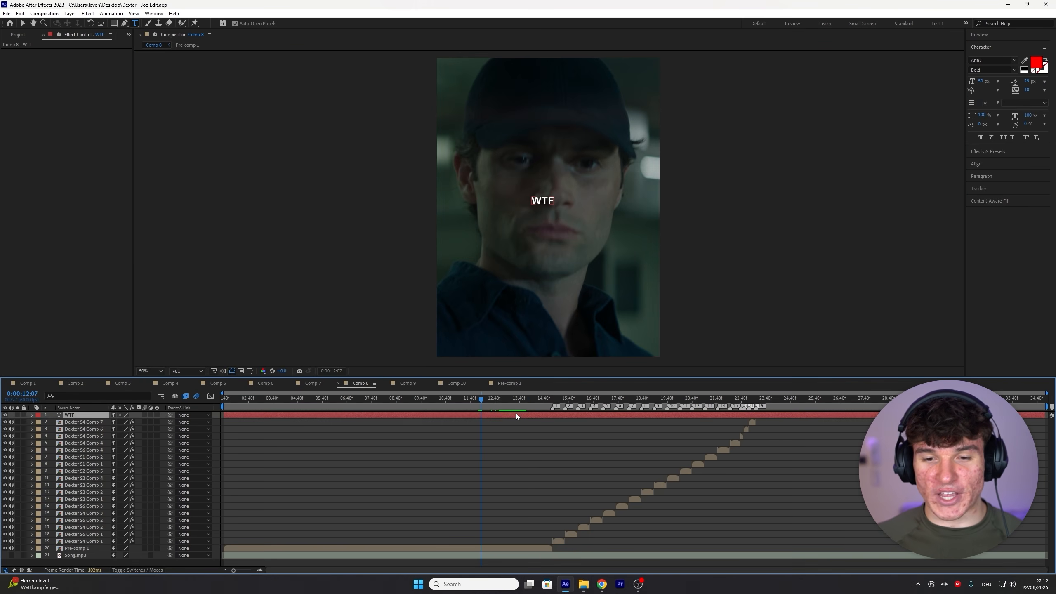
Centre the WTF text layer horizontally and vertically in the composition
{"action": "left_click", "coordinate": [516, 414]}
{"action": "scroll", "coordinate": [547, 198], "scroll_direction": "up", "scroll_amount": 1}
{"action": "scroll", "coordinate": [541, 199], "scroll_direction": "down", "scroll_amount": 1}
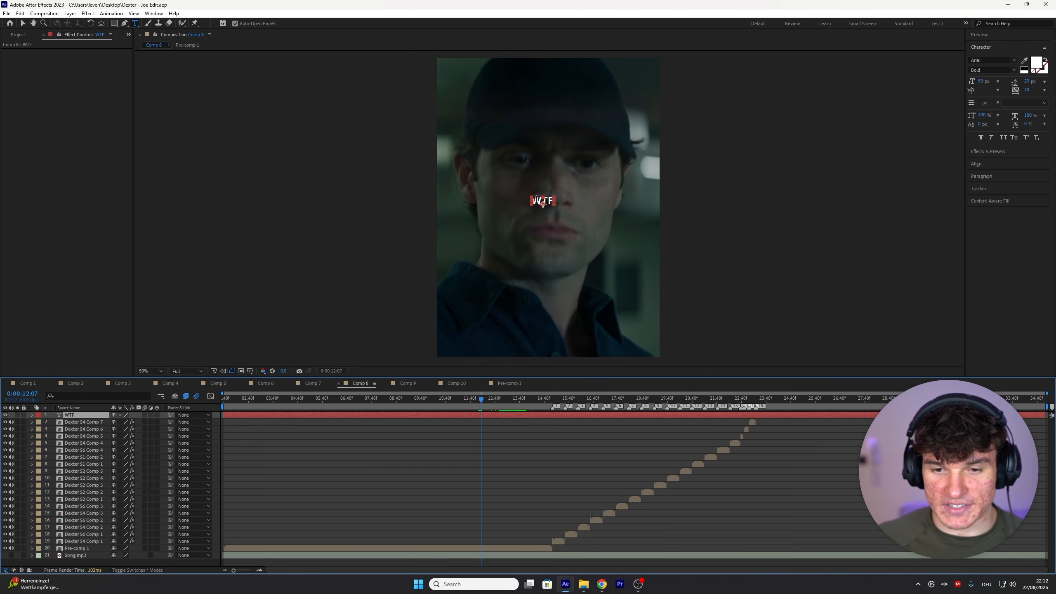
{"action": "key", "text": "v"}
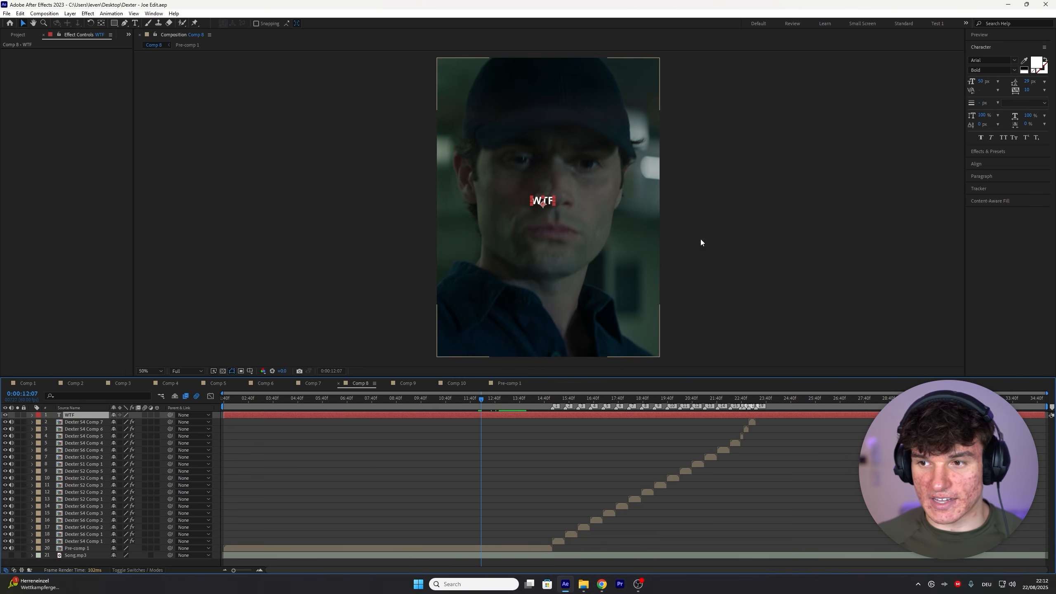
{"action": "left_click", "coordinate": [978, 163]}
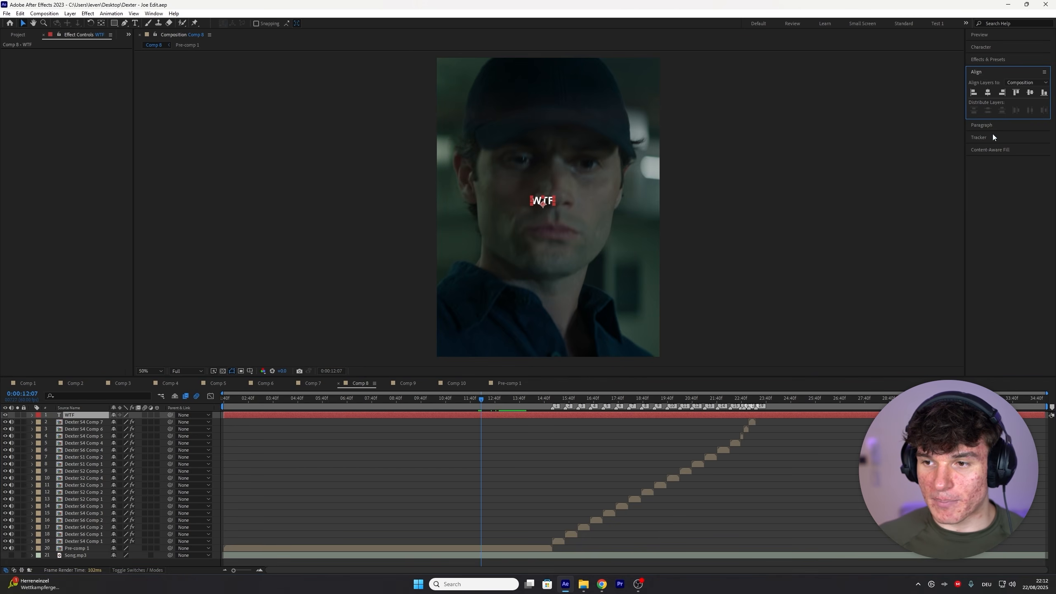
{"action": "left_click", "coordinate": [988, 93]}
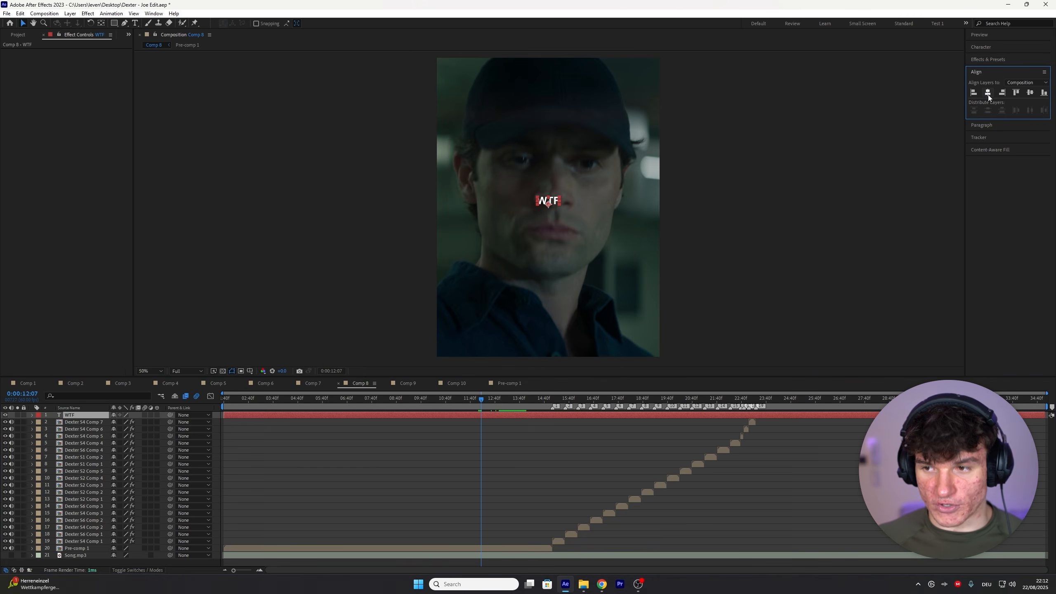
{"action": "left_click", "coordinate": [1031, 92]}
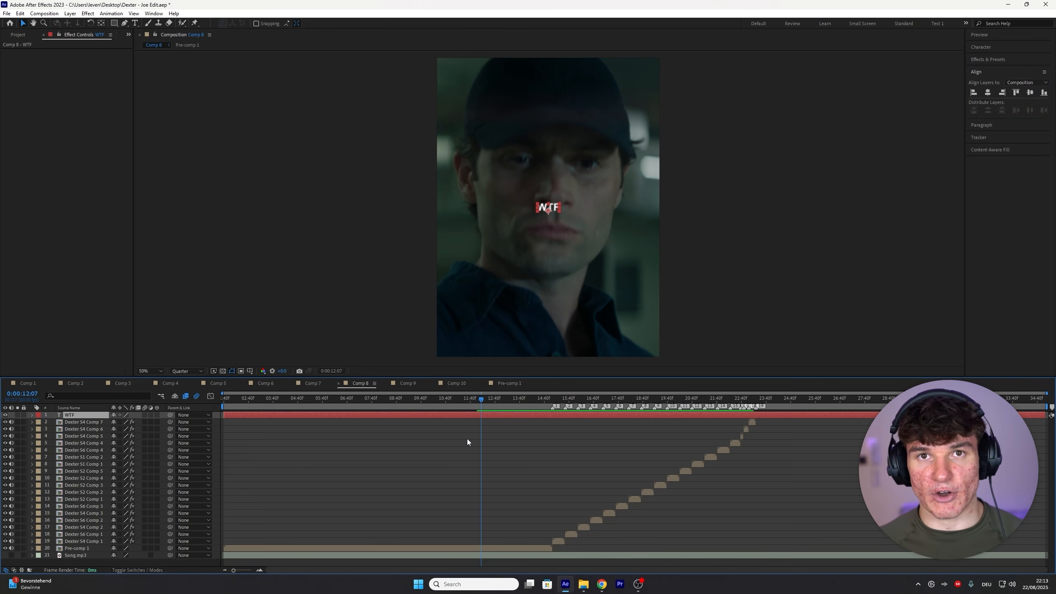
Split the WTF text layer at 0:00:12:02 and delete the part before the cut
{"action": "left_click", "coordinate": [478, 406]}
{"action": "key", "text": "space"}
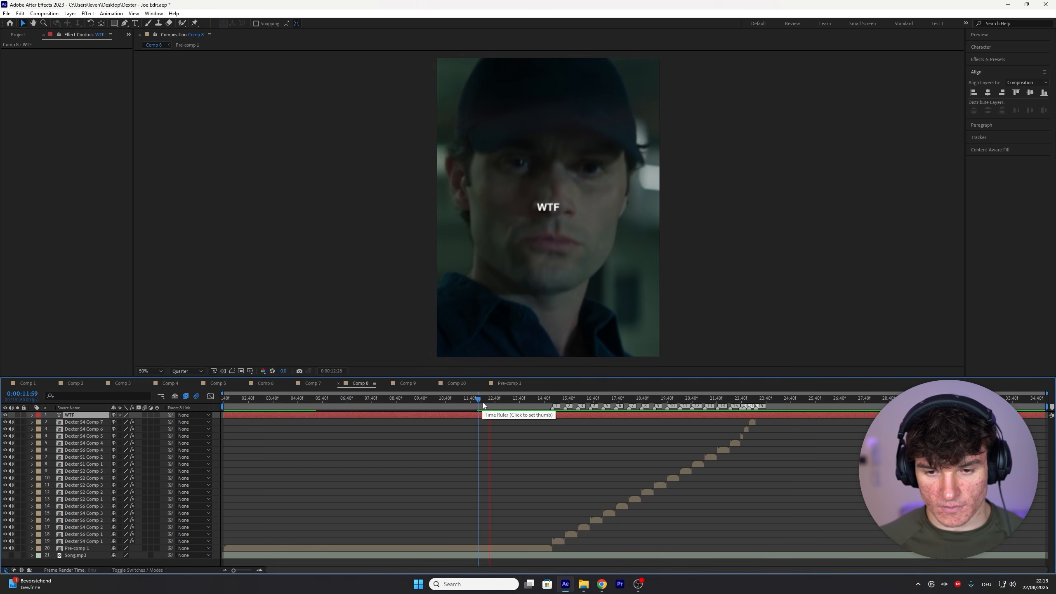
{"action": "left_click", "coordinate": [479, 406]}
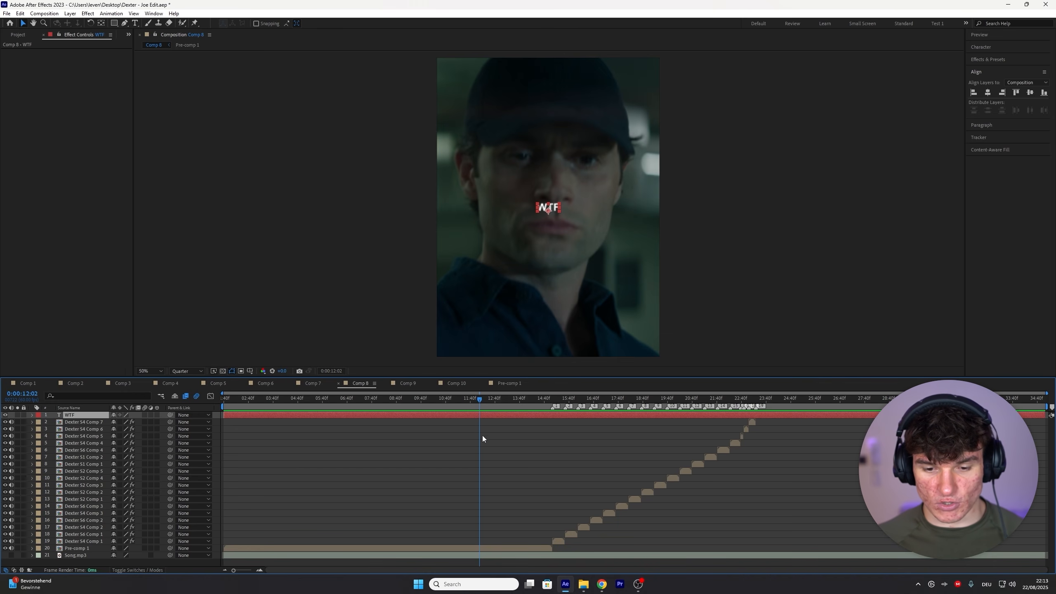
{"action": "key", "text": "ctrl+shift+d"}
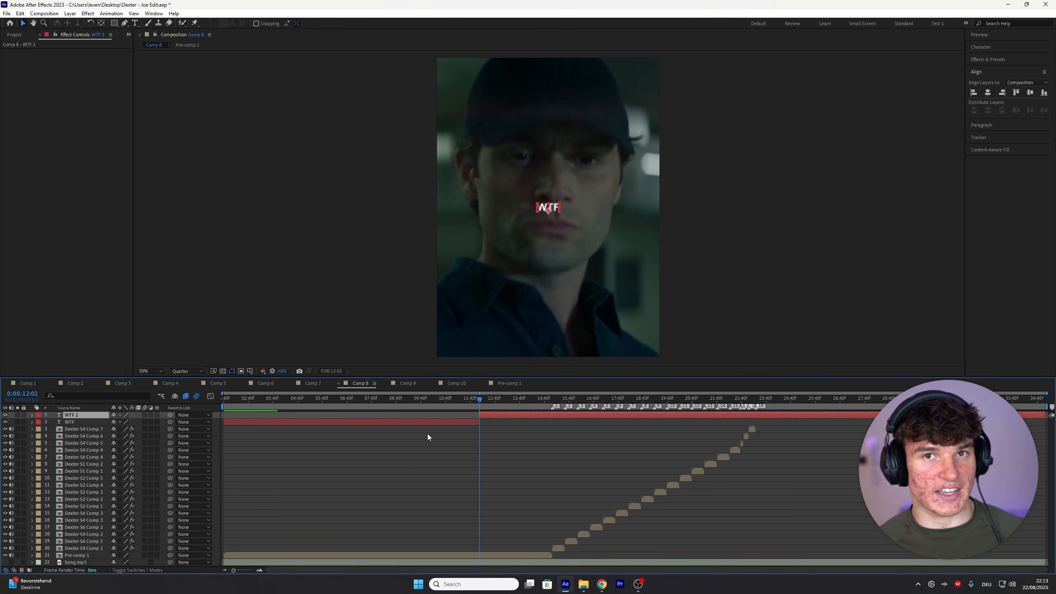
{"action": "left_click", "coordinate": [434, 423]}
{"action": "key", "text": "Delete"}
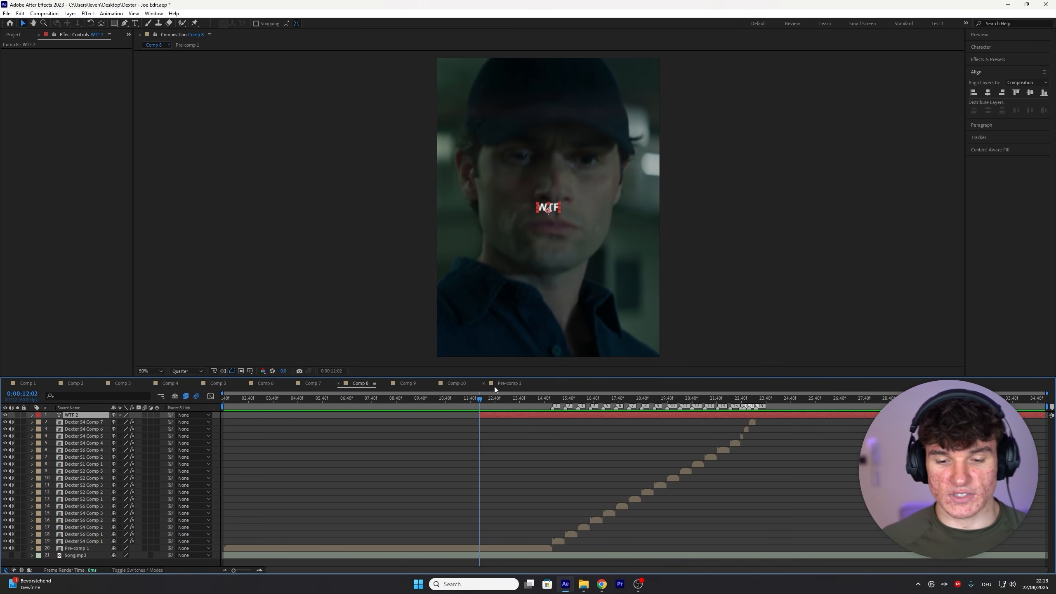
Split the WTF text layer at 0:00:13:02 and change the second part's text to "A DECOY?"
{"action": "key", "text": "space"}
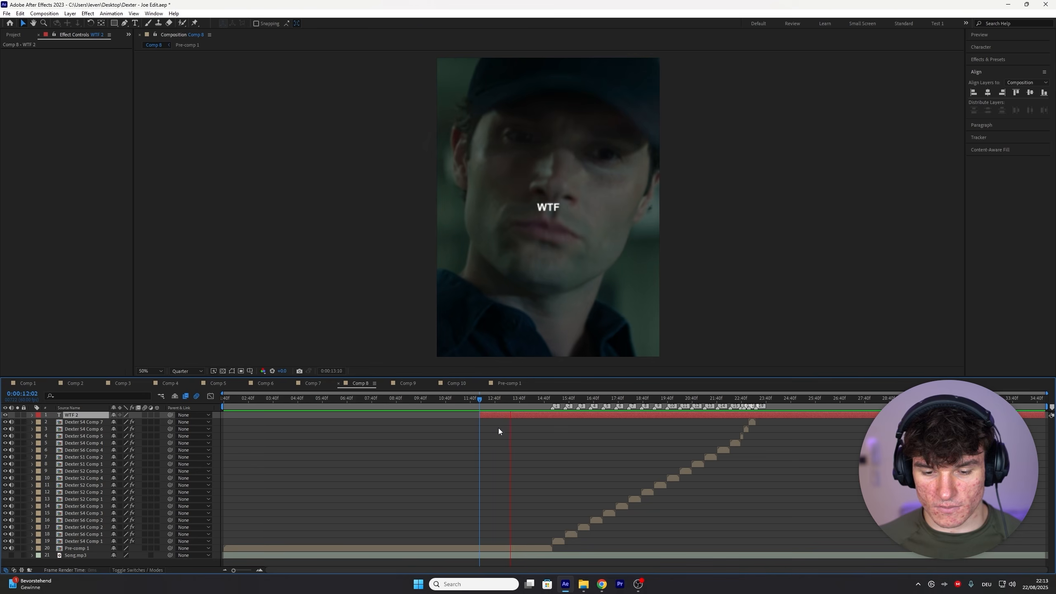
{"action": "left_click_drag", "start_coordinate": [520, 408], "coordinate": [505, 416]}
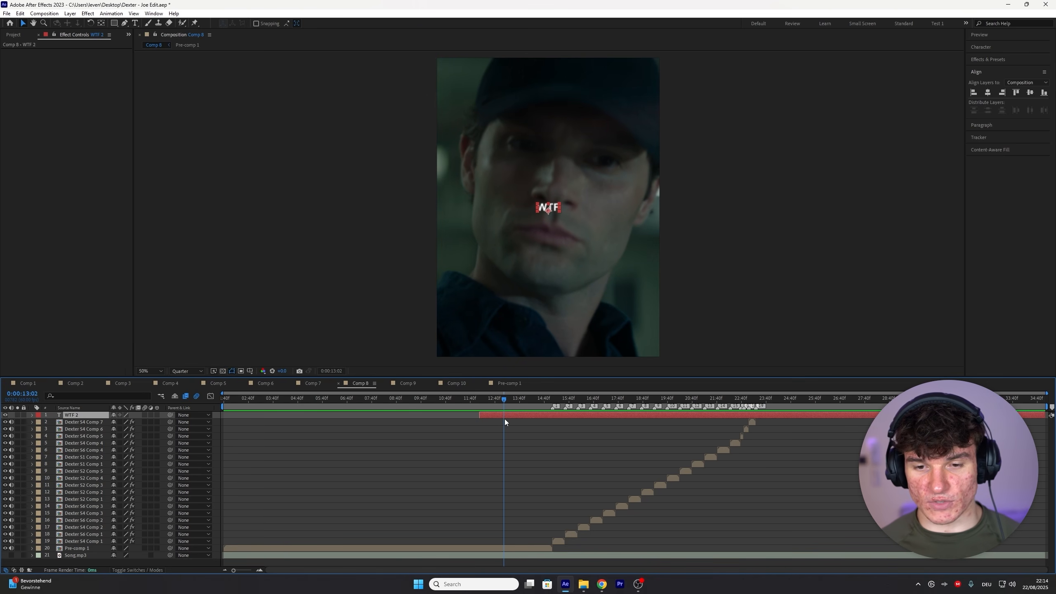
{"action": "key", "text": "ctrl+shift+d"}
{"action": "key", "text": "ctrl+t"}
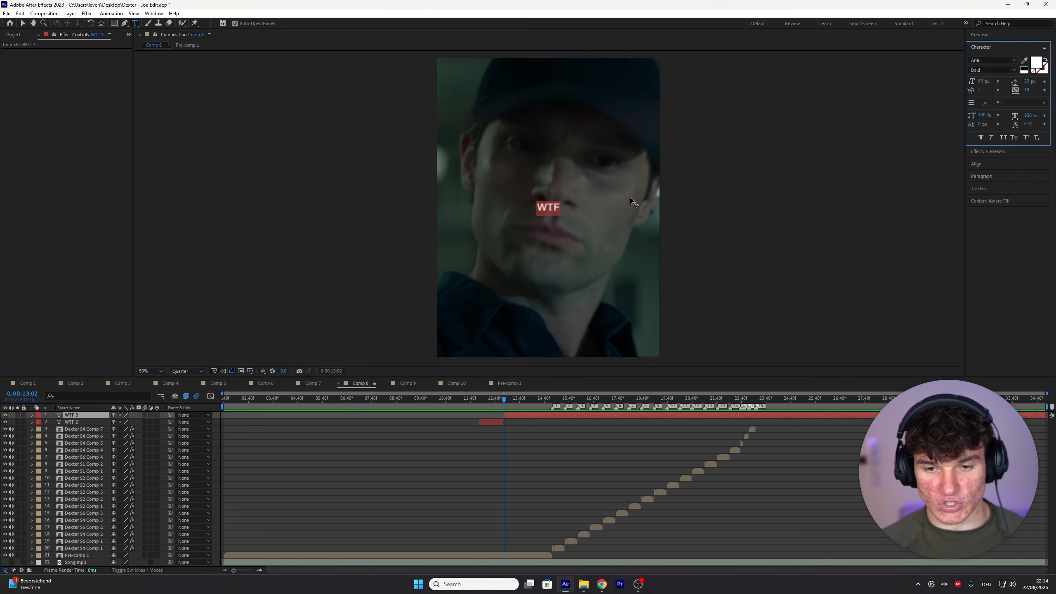
{"action": "type", "text": "A DECOY?"}
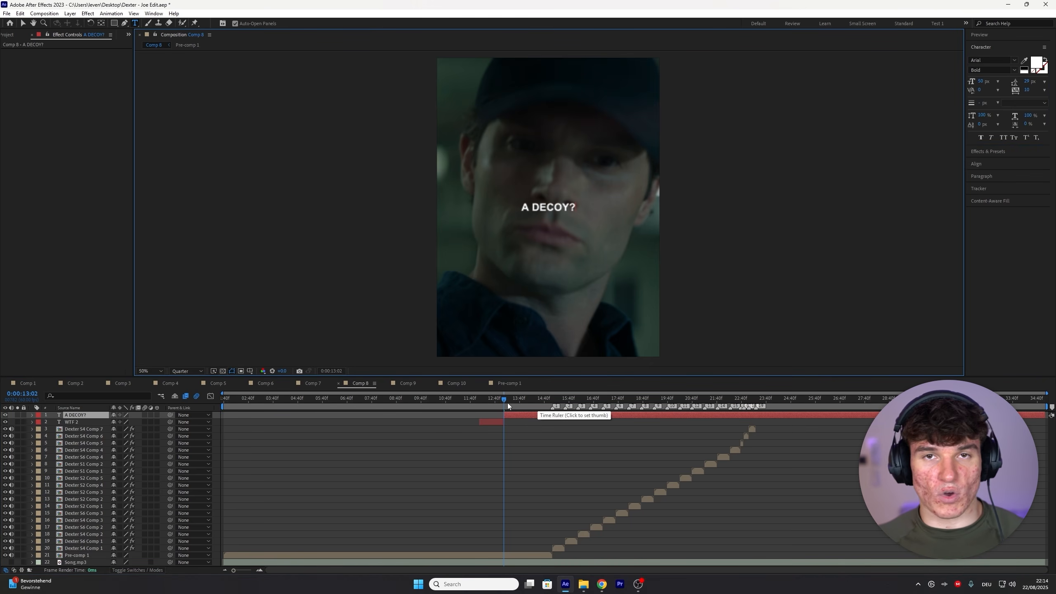
Split the A DECOY? text layer at 0:00:15:00, where the first Dexter clip starts, and delete the part after the cut
{"action": "left_click_drag", "start_coordinate": [516, 401], "coordinate": [555, 408]}
{"action": "left_click", "coordinate": [560, 414]}
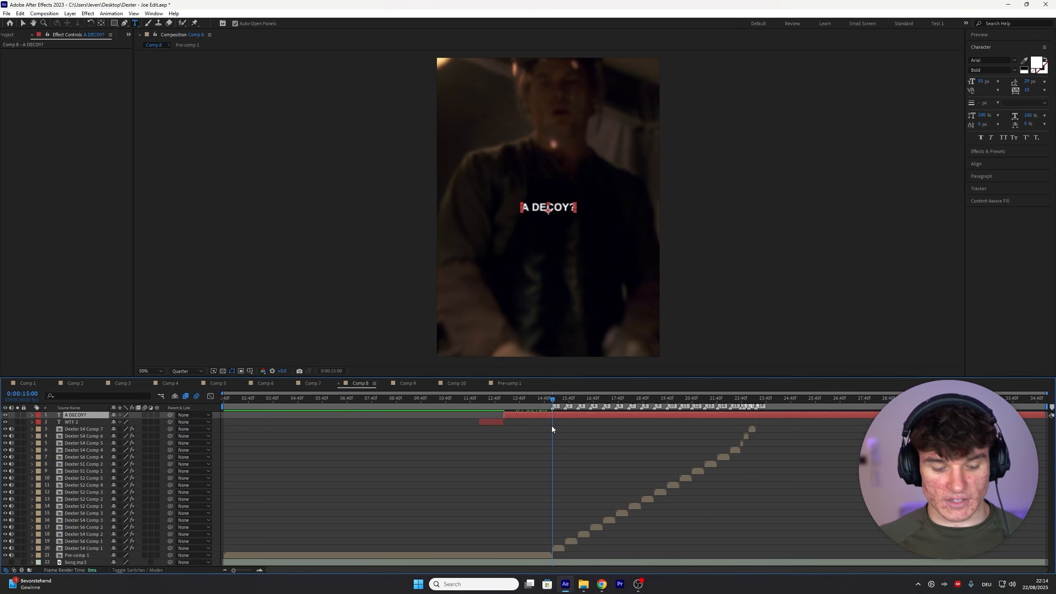
{"action": "key", "text": "ctrl+shift+d"}
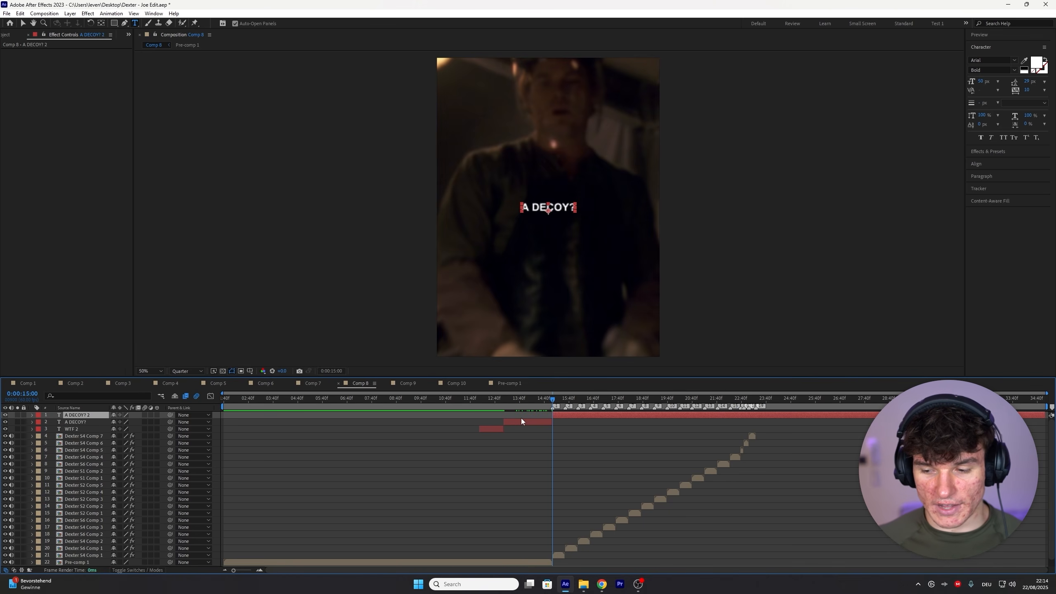
{"action": "key", "text": "Delete"}
Apply the Slow Fade On text animation preset to the WTF layer at its in point, 0:00:12:02
{"action": "left_click", "coordinate": [483, 423]}
{"action": "key", "text": "i"}
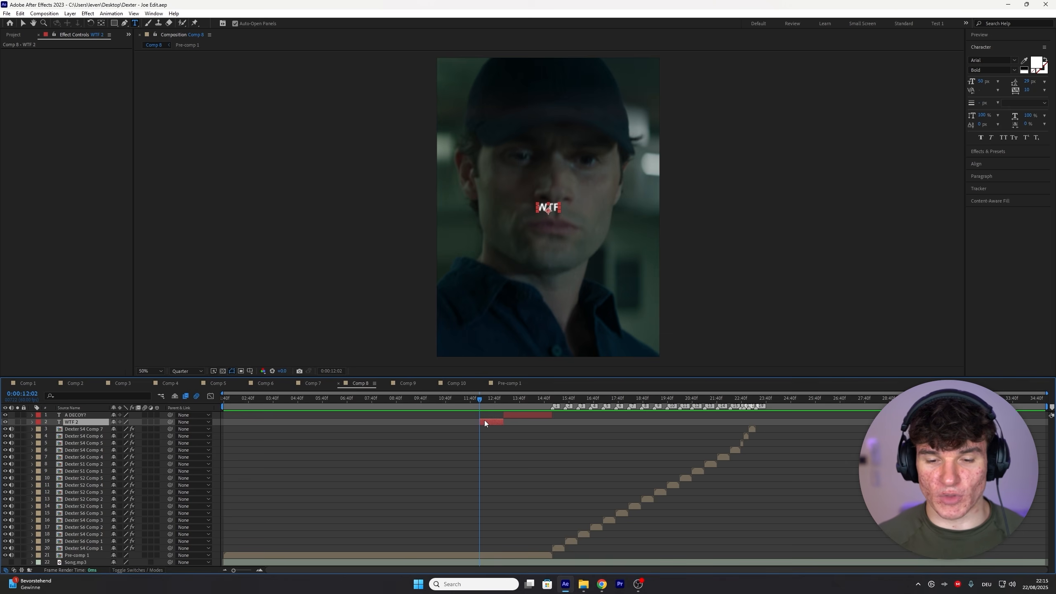
{"action": "left_click", "coordinate": [988, 152]}
{"action": "type", "text": "sl"}
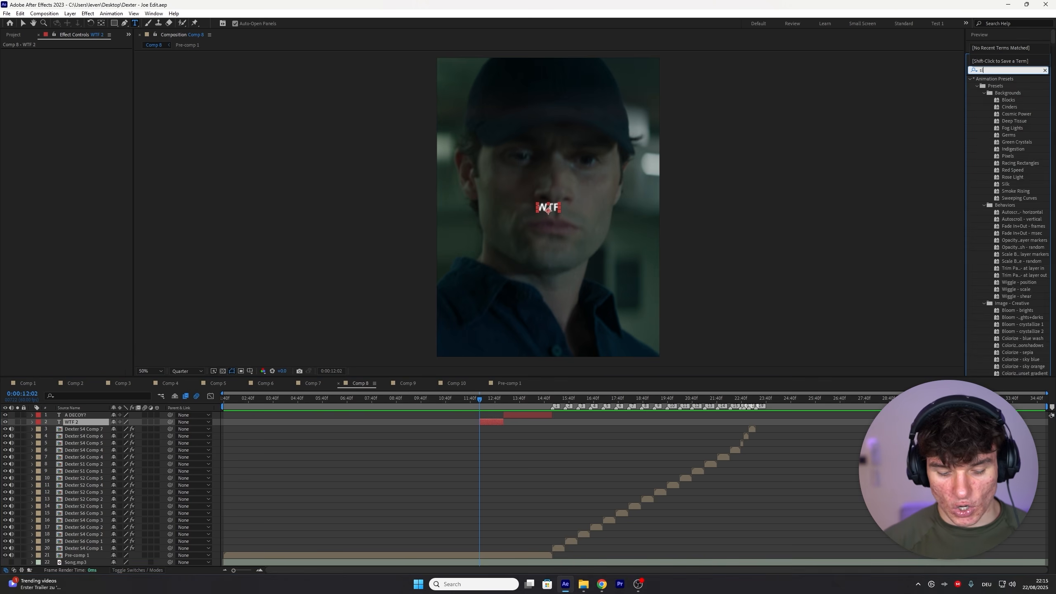
{"action": "type", "text": "ow fade on"}
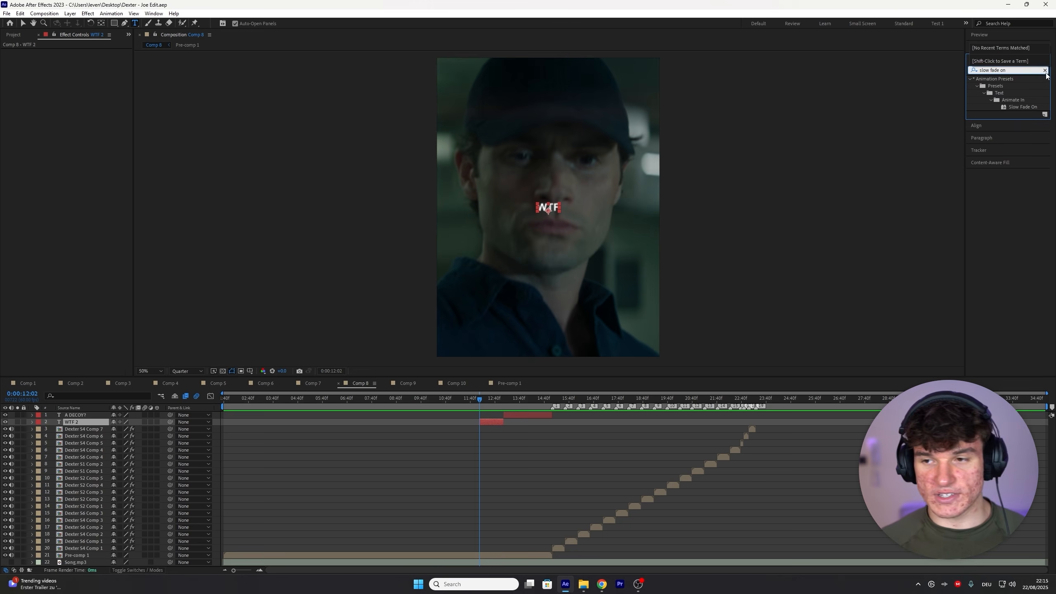
{"action": "left_click_drag", "start_coordinate": [1022, 107], "coordinate": [485, 423]}
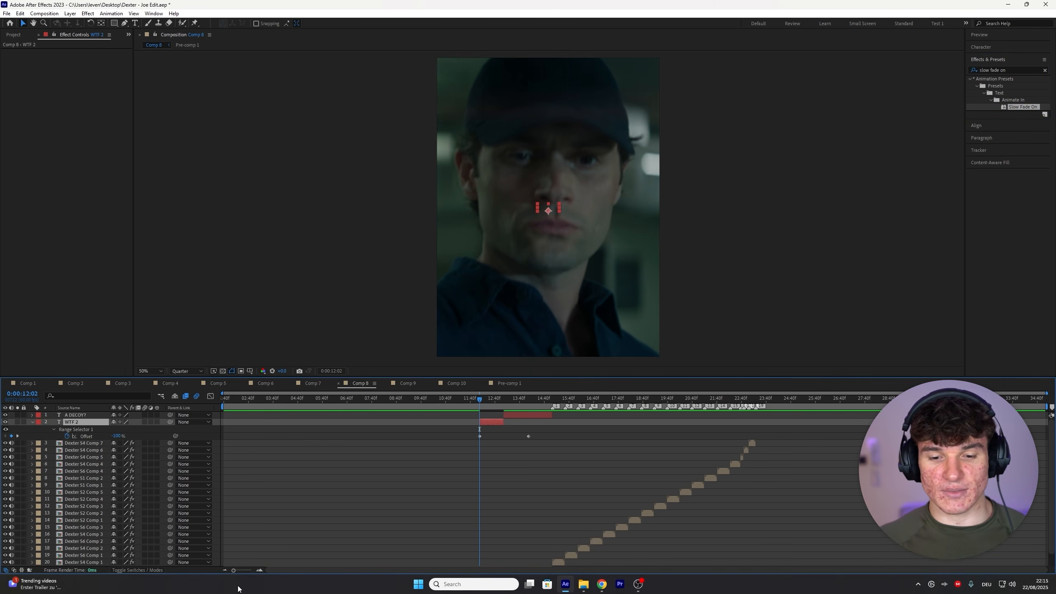
{"action": "left_click", "coordinate": [245, 571]}
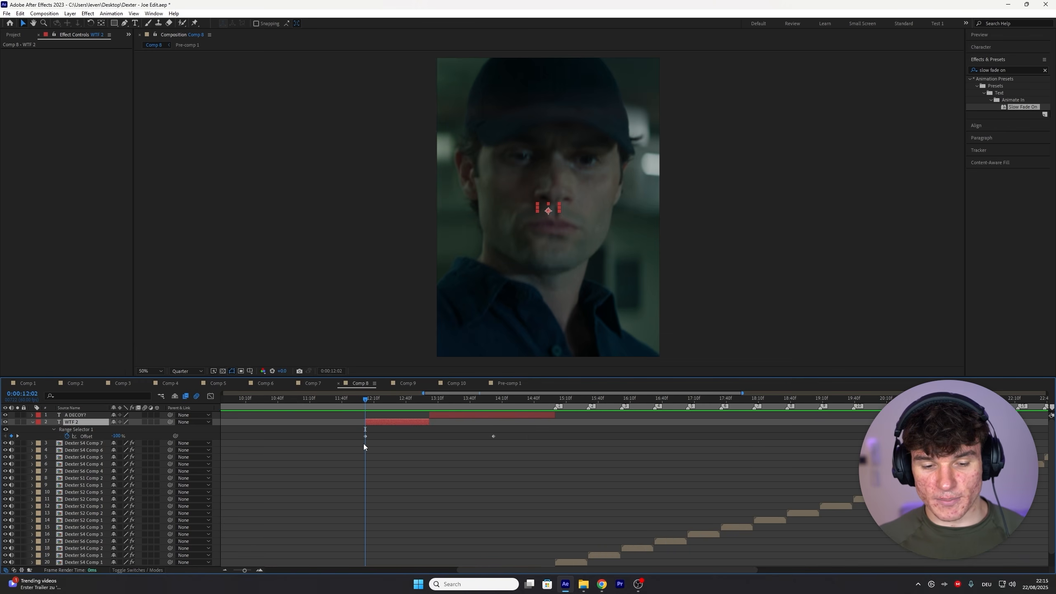
Move the WTF text's last Offset keyframe closer to its first and extend the layer to A DECOY?'s end at 0:00:15:00
{"action": "left_click", "coordinate": [365, 442]}
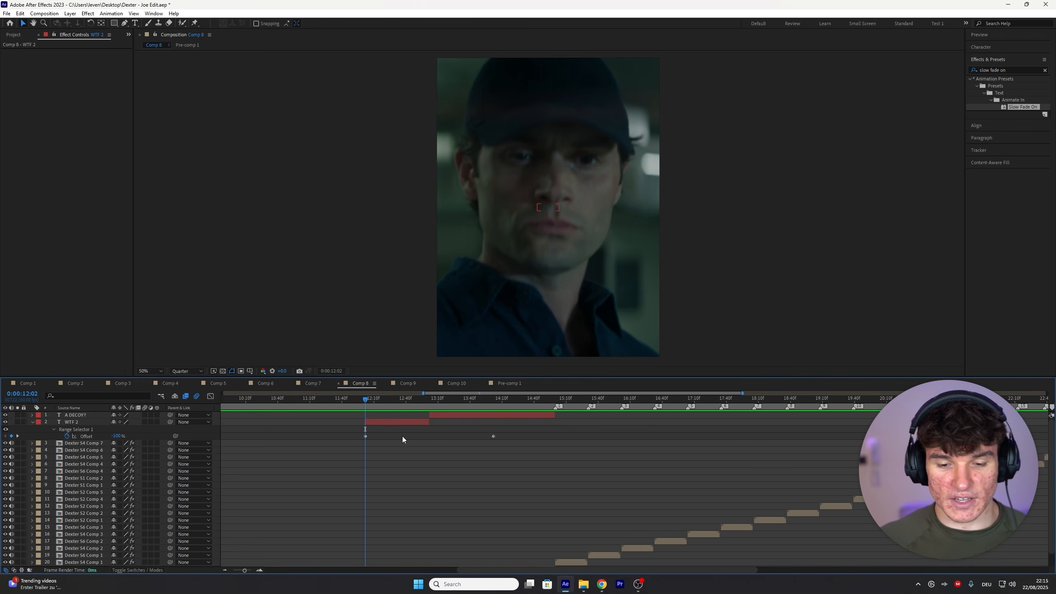
{"action": "left_click", "coordinate": [492, 437]}
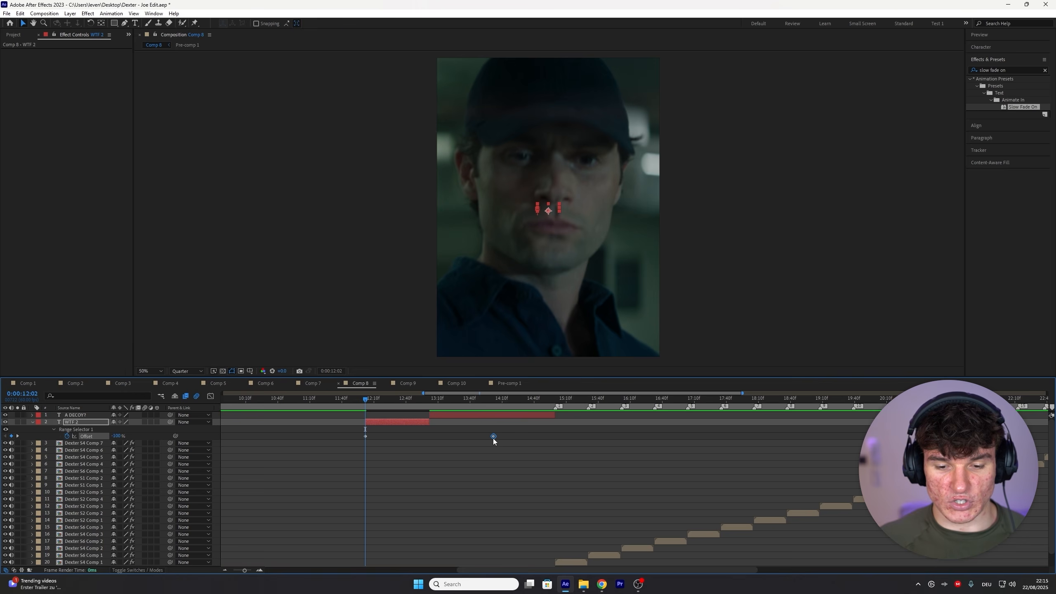
{"action": "left_click_drag", "start_coordinate": [493, 437], "coordinate": [391, 444]}
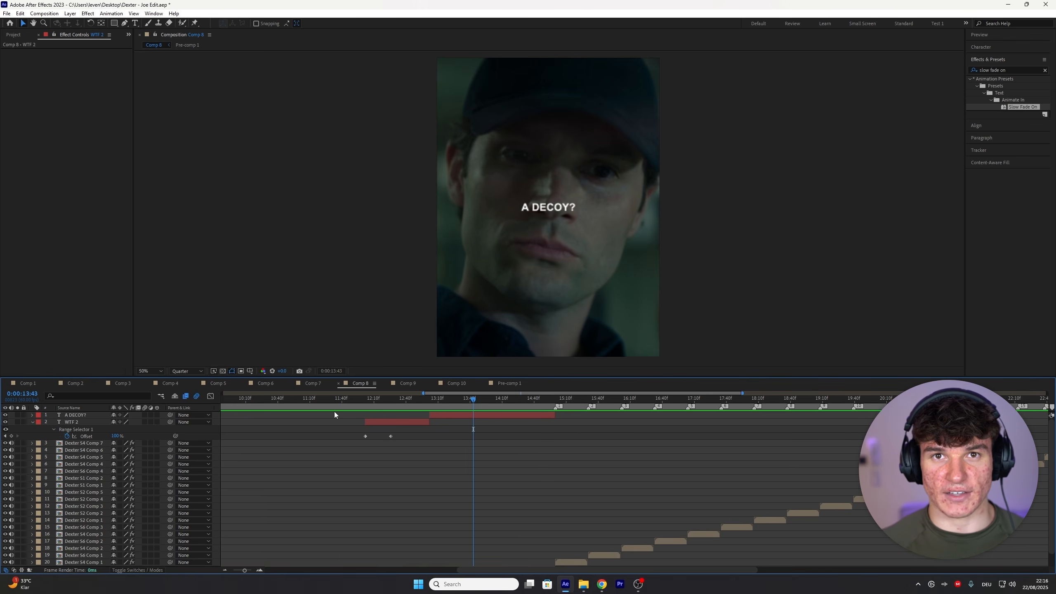
{"action": "left_click", "coordinate": [421, 403]}
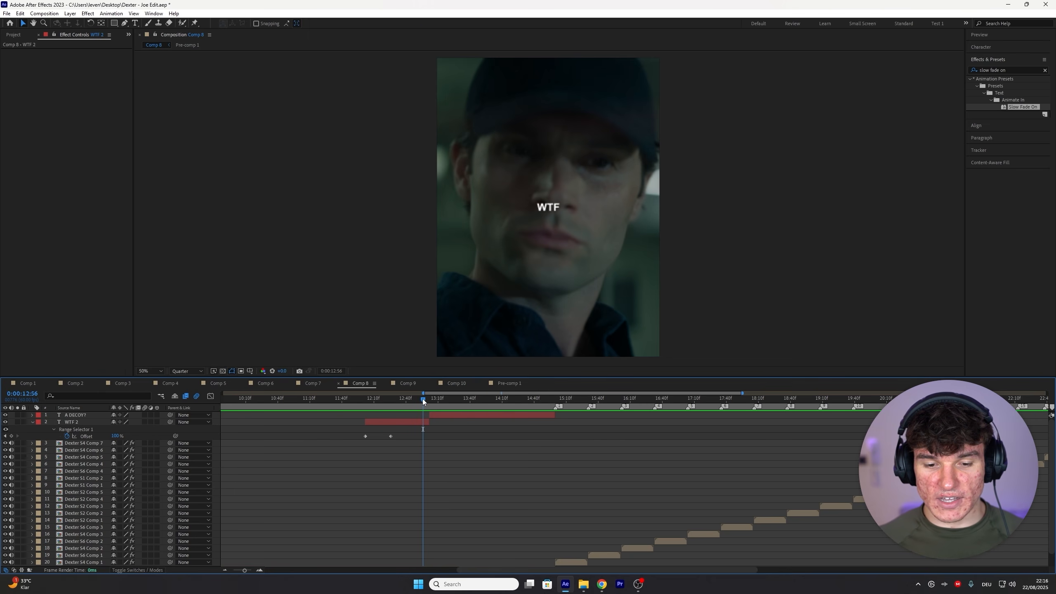
{"action": "left_click_drag", "start_coordinate": [422, 398], "coordinate": [554, 423]}
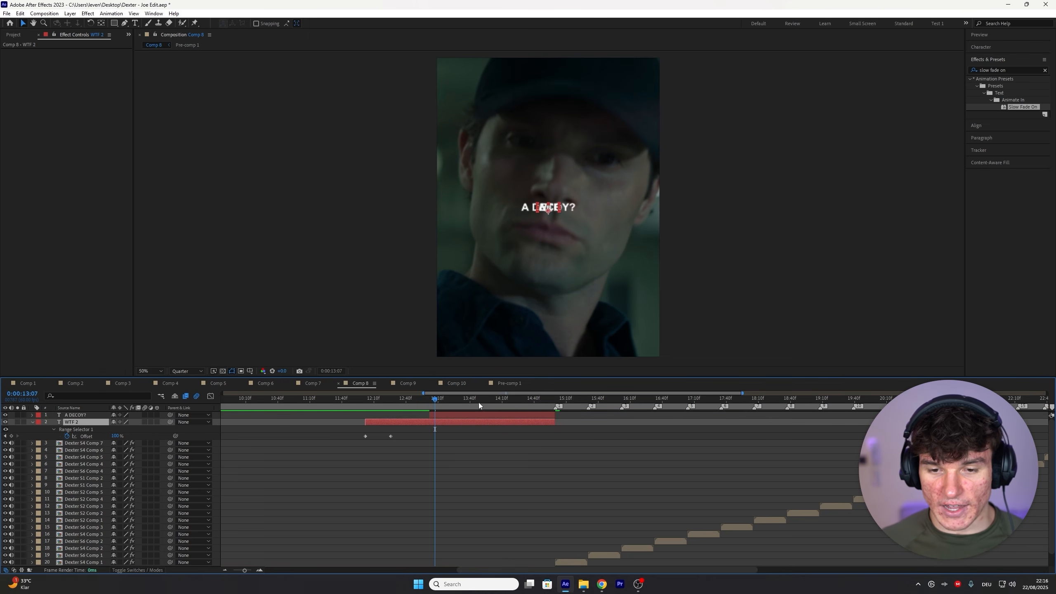
Create a white solid directly above the A DECOY? text layer, with the current time at 0:00:13:02
{"action": "left_click_drag", "start_coordinate": [437, 401], "coordinate": [429, 400]}
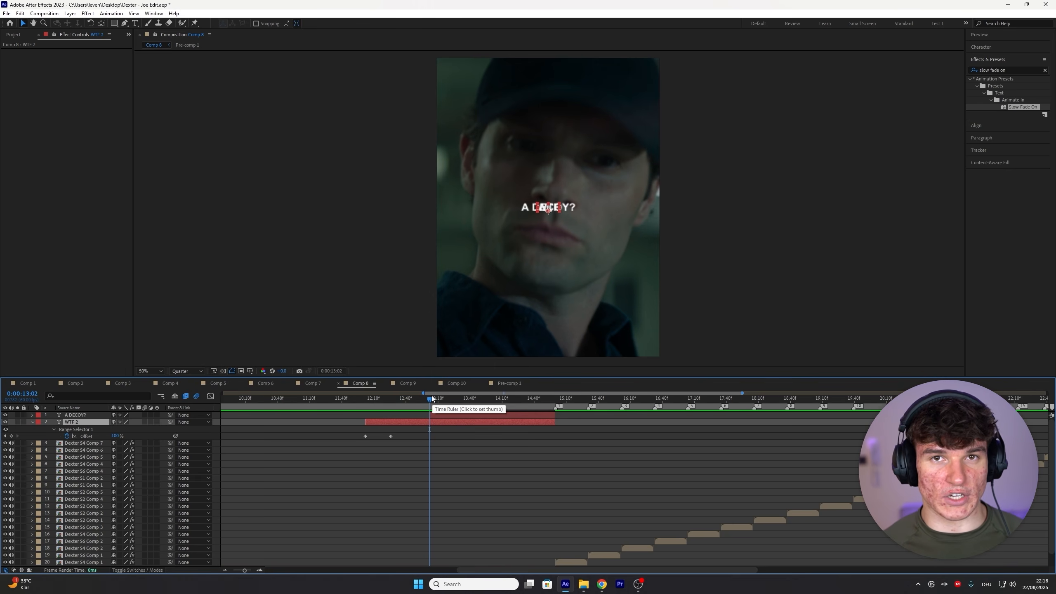
{"action": "key", "text": "ctrl+Up"}
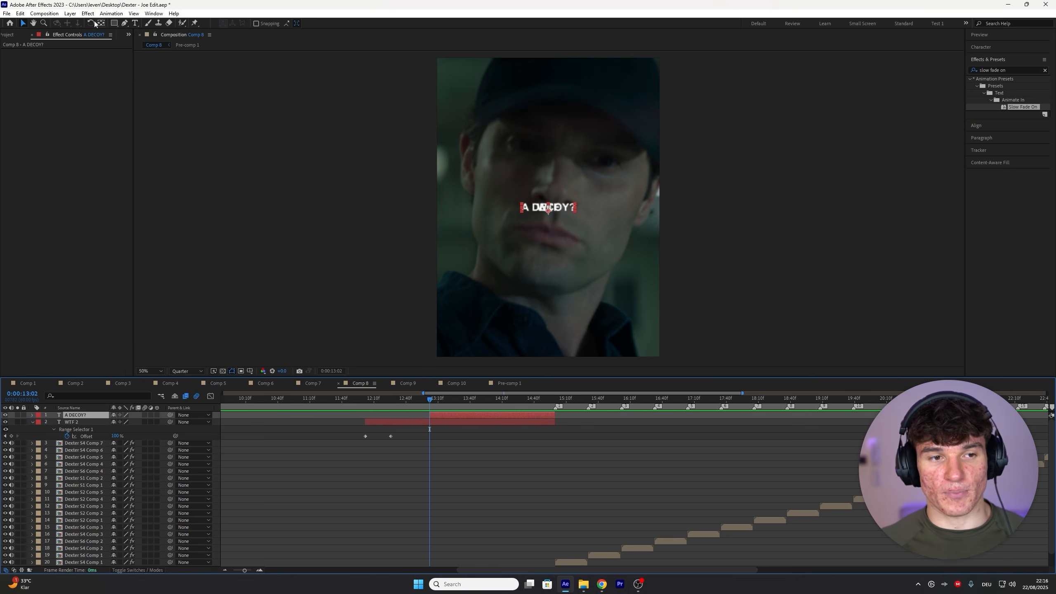
{"action": "left_click", "coordinate": [70, 13]}
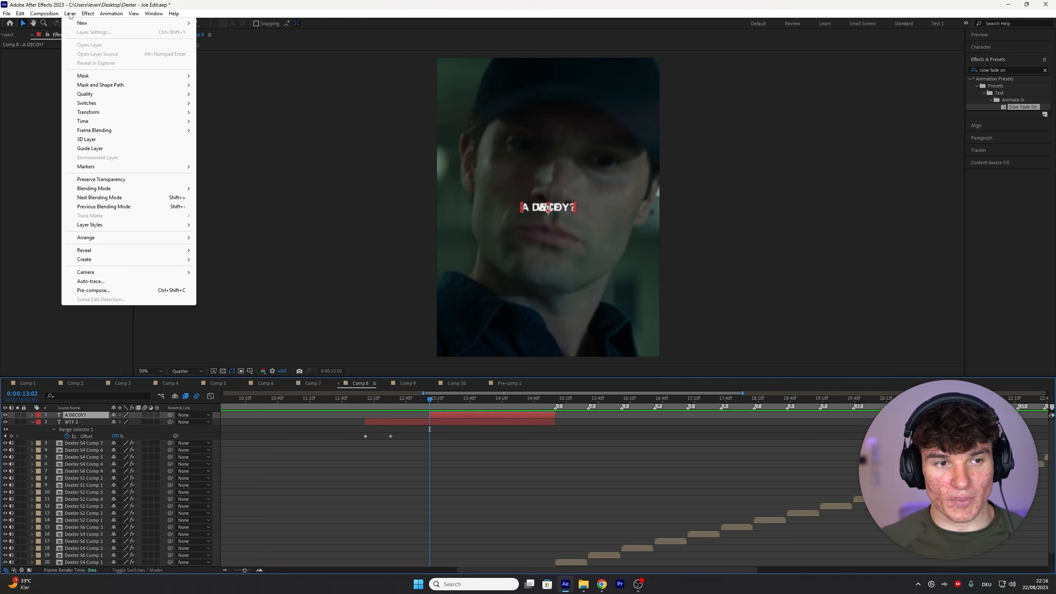
{"action": "mouse_move", "coordinate": [82, 23]}
{"action": "left_click", "coordinate": [216, 33]}
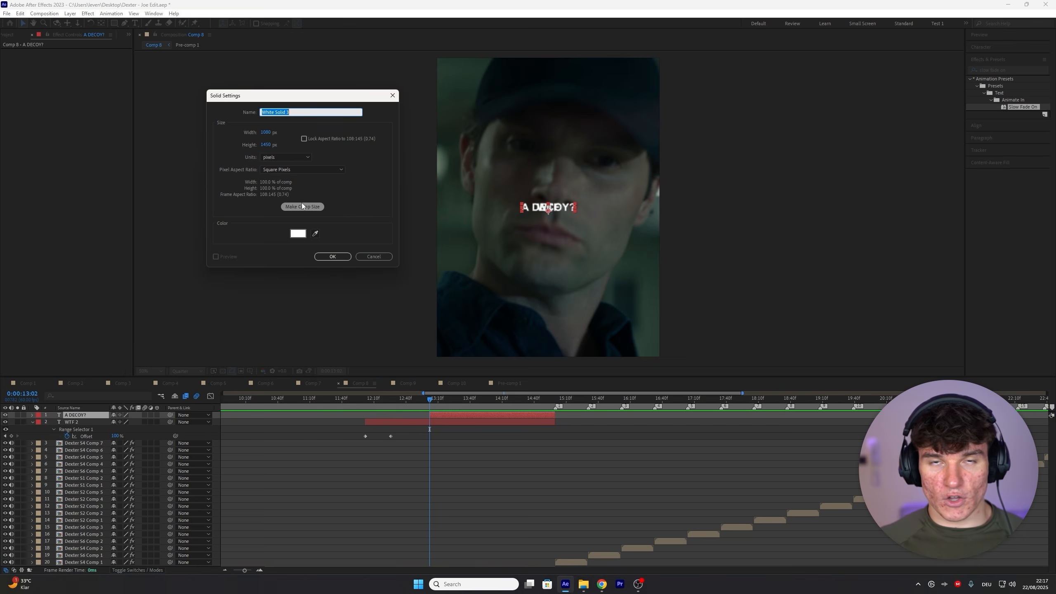
{"action": "left_click", "coordinate": [331, 258]}
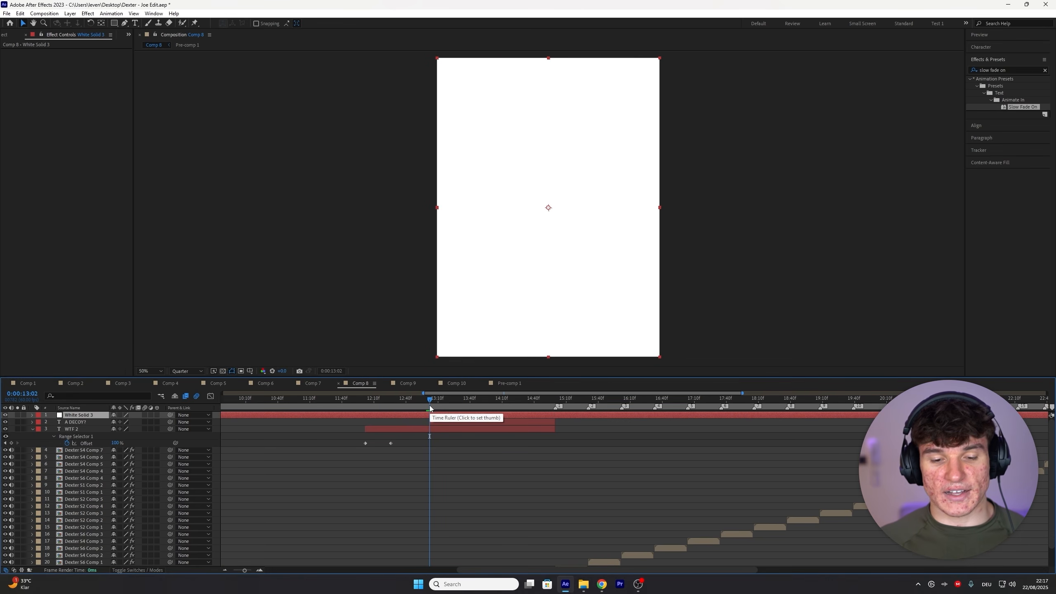
Trim the white solid so it starts shortly before the A DECOY? layer and ends at 0:00:15:00
{"action": "left_click_drag", "start_coordinate": [429, 400], "coordinate": [556, 408]}
{"action": "key", "text": "ctrl+shift+d"}
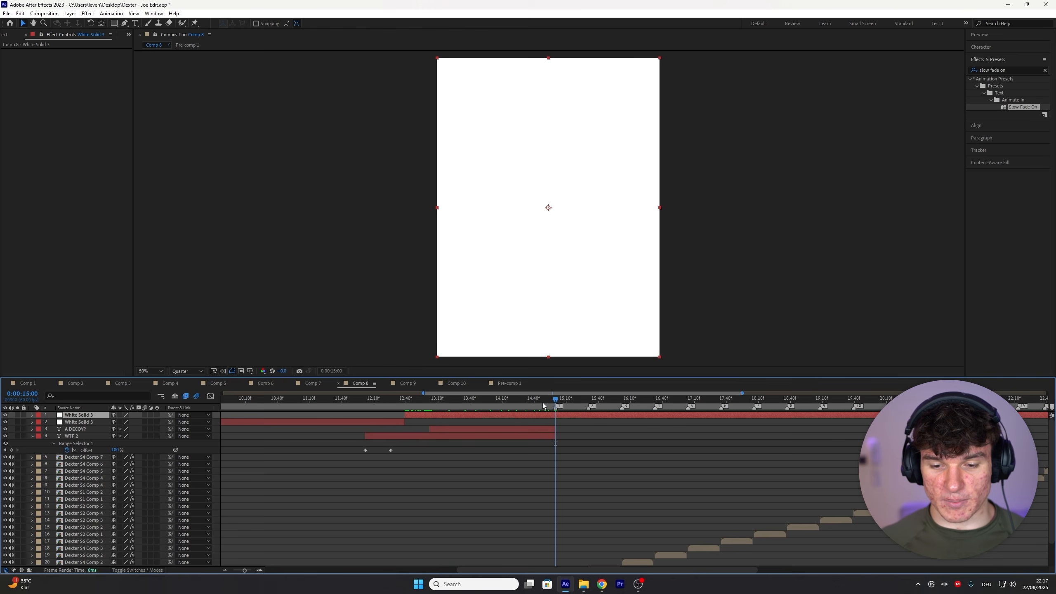
{"action": "key", "text": "ctrl+shift+d"}
{"action": "left_click", "coordinate": [373, 429], "text": "ctrl"}
{"action": "key", "text": "Delete"}
Find the Video Copilot Element effect and apply it to the trimmed white solid
{"action": "left_click", "coordinate": [461, 403]}
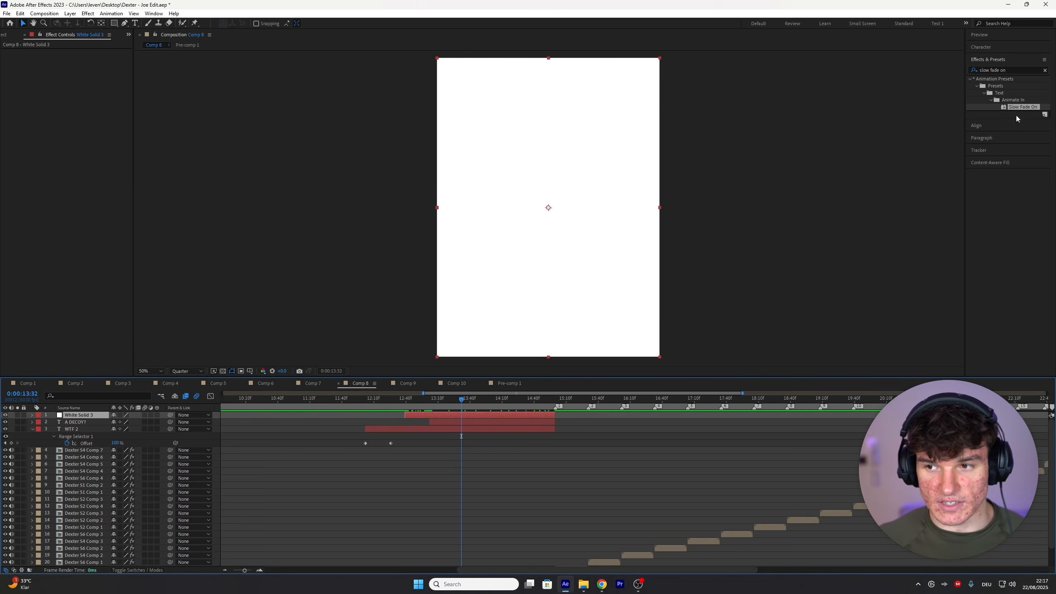
{"action": "left_click", "coordinate": [1017, 70]}
{"action": "type", "text": "element"}
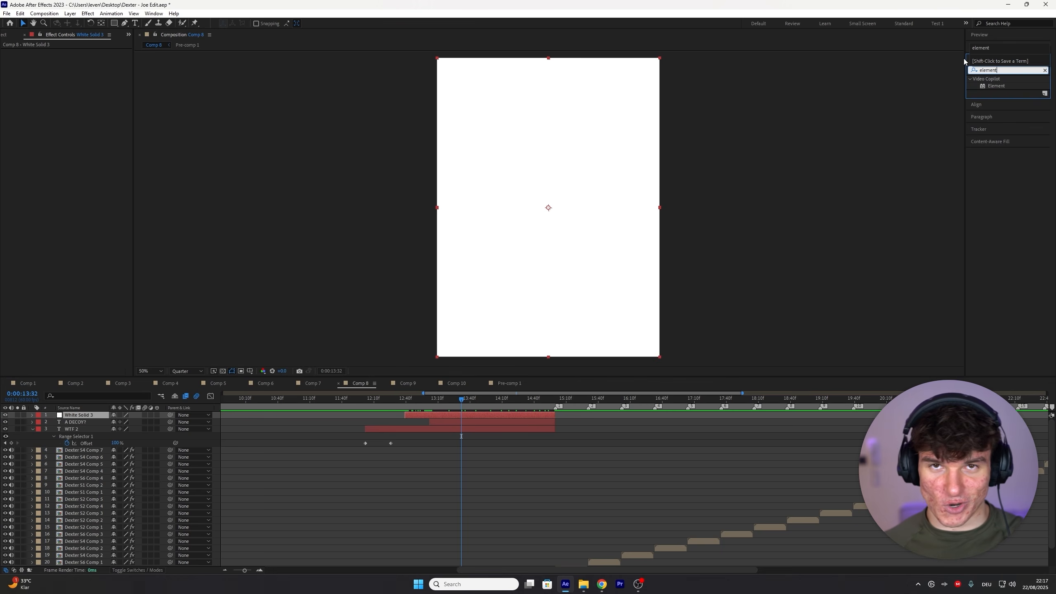
{"action": "left_click_drag", "start_coordinate": [996, 86], "coordinate": [445, 413]}
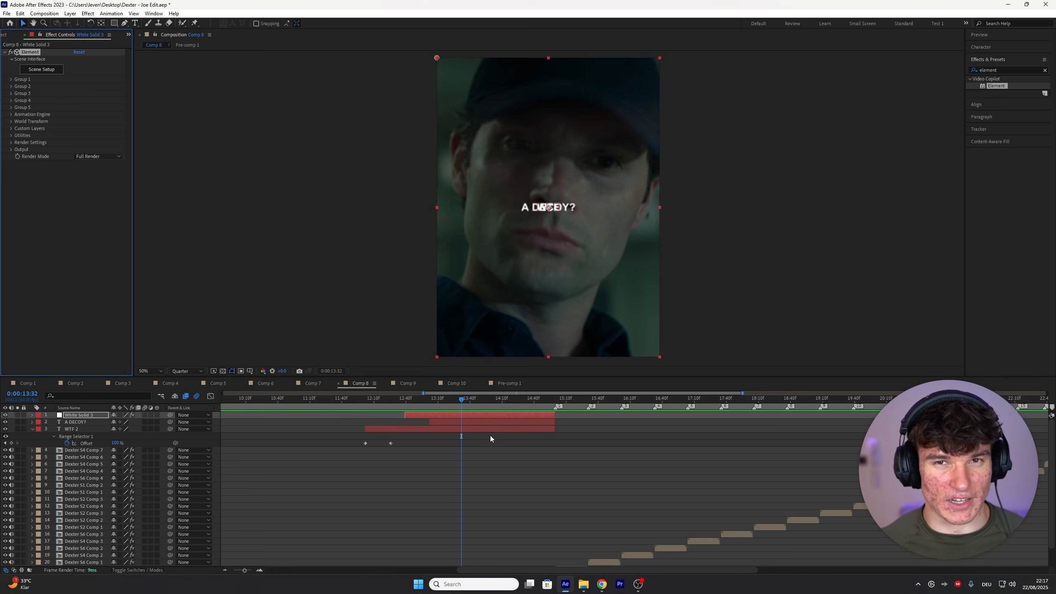
Create a second white solid above the Element solid and apply the S_TextureFolded effect to it
{"action": "left_click", "coordinate": [70, 13]}
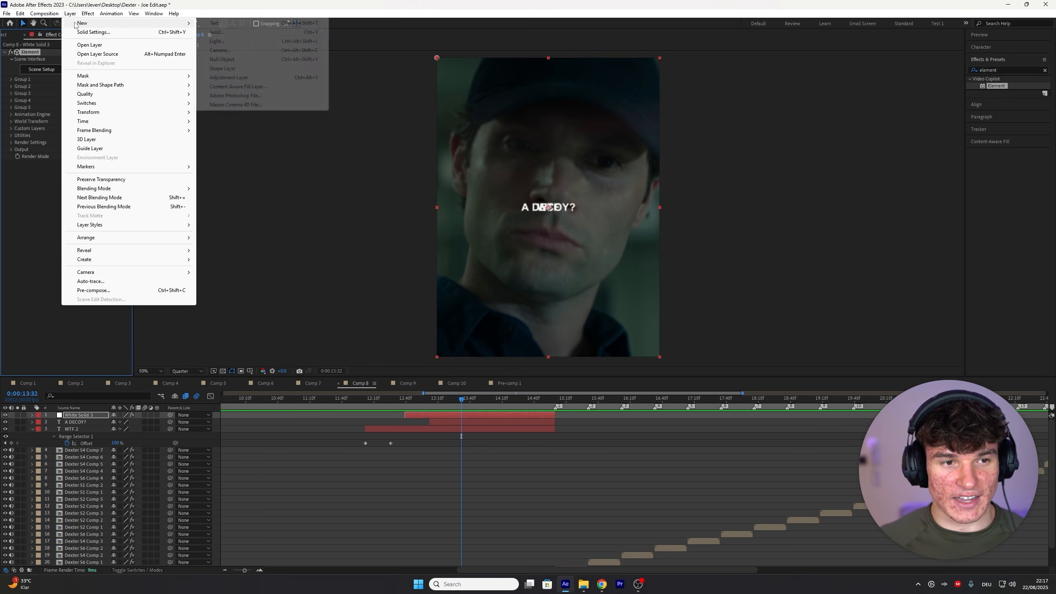
{"action": "mouse_move", "coordinate": [83, 22]}
{"action": "left_click", "coordinate": [216, 31]}
{"action": "left_click", "coordinate": [332, 256]}
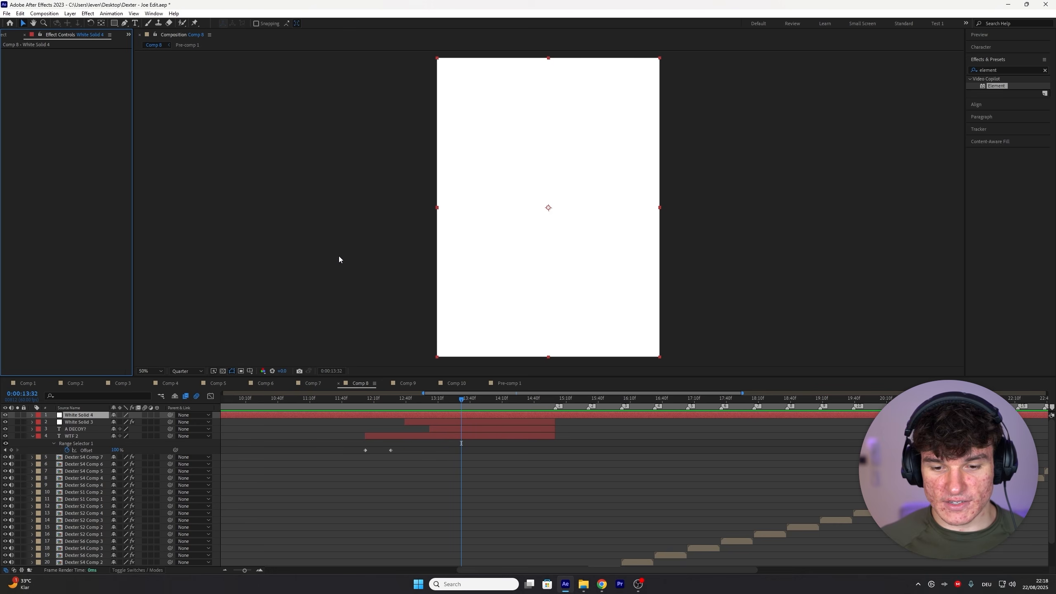
{"action": "left_click", "coordinate": [1012, 71]}
{"action": "type", "text": "s_texturefolded"}
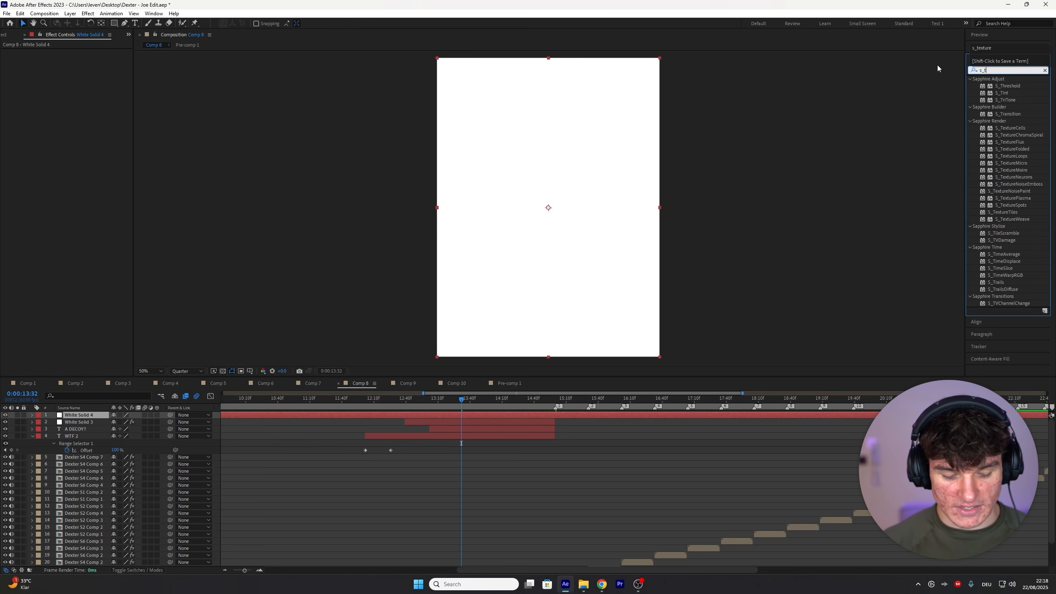
{"action": "left_click_drag", "start_coordinate": [1012, 86], "coordinate": [520, 419]}
Set the S_TextureFolded Frequency to 7, Octaves to 10 and Fold Speed X to 67
{"action": "left_click", "coordinate": [78, 101]}
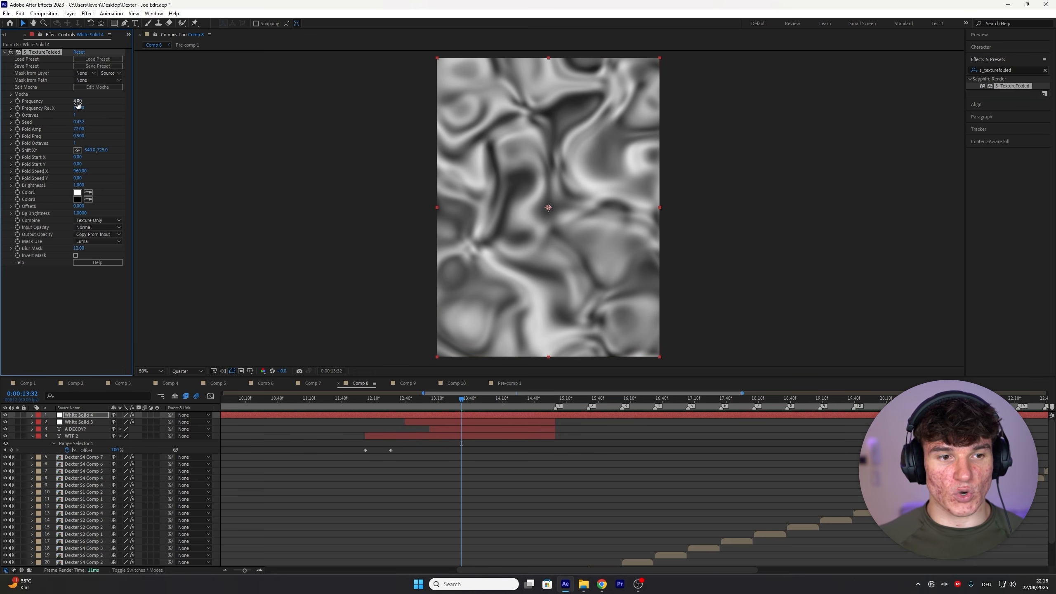
{"action": "type", "text": "7"}
{"action": "key", "text": "Return"}
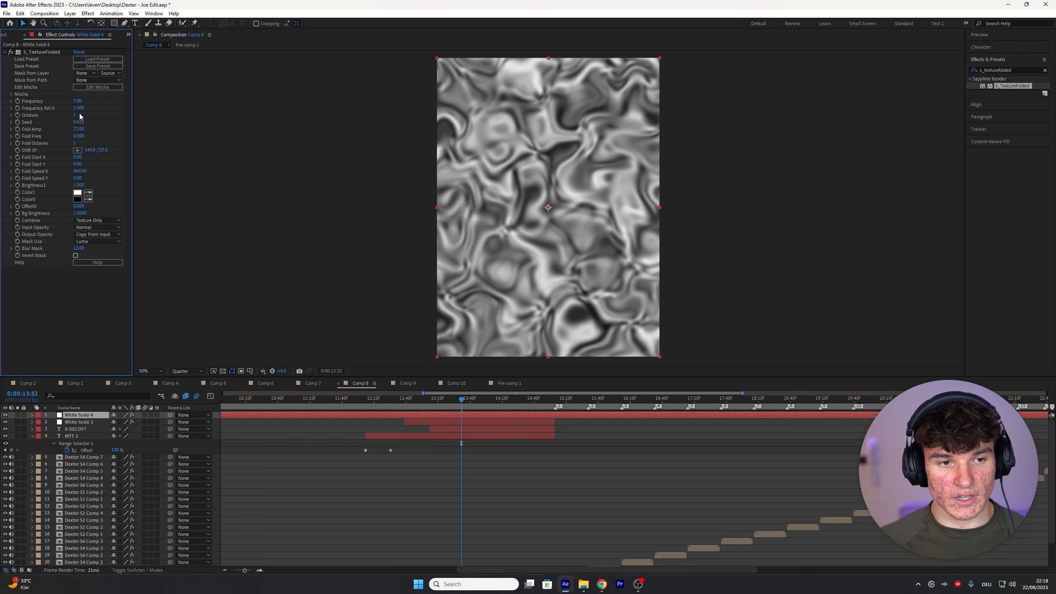
{"action": "left_click_drag", "start_coordinate": [74, 115], "coordinate": [175, 112]}
{"action": "left_click", "coordinate": [80, 171]}
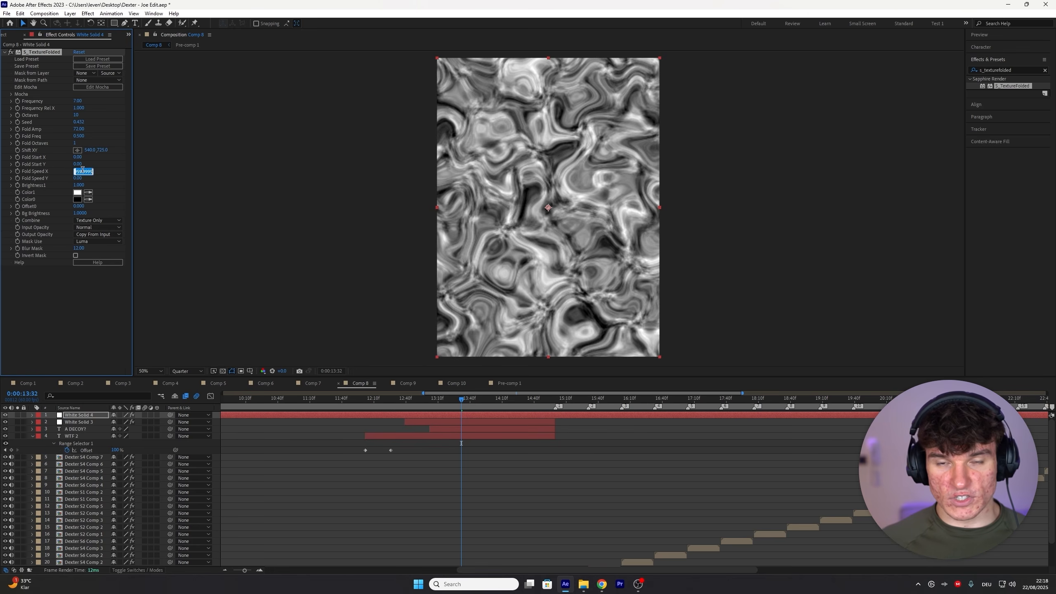
{"action": "type", "text": "67"}
{"action": "key", "text": "Return"}
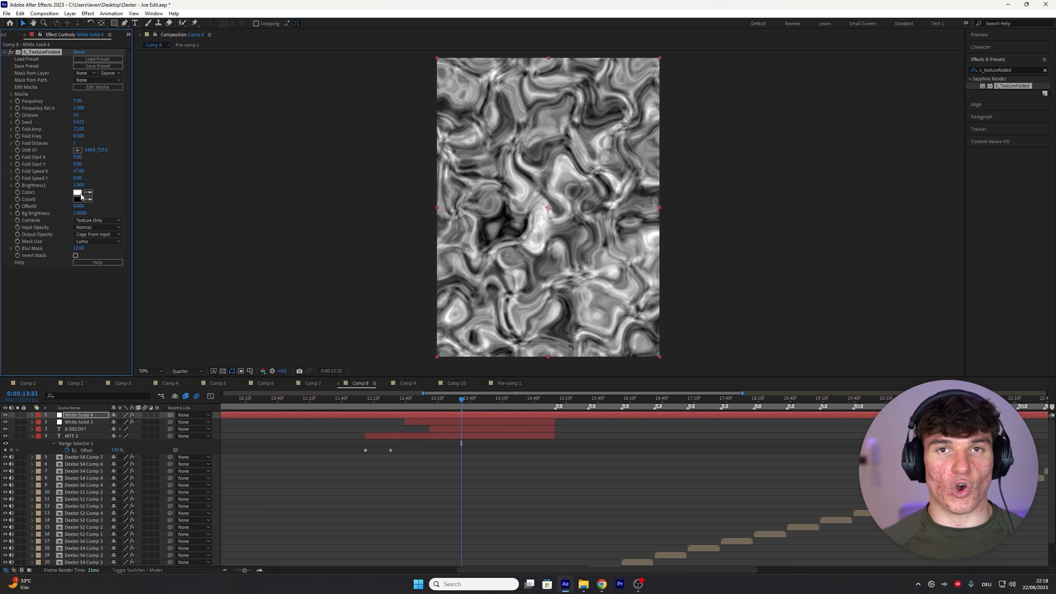
Set the folded texture's Color1 to dark red and Color0 to a brighter red
{"action": "left_click", "coordinate": [78, 193]}
{"action": "left_click_drag", "start_coordinate": [226, 159], "coordinate": [240, 126]}
{"action": "left_click", "coordinate": [312, 108]}
{"action": "left_click", "coordinate": [77, 200]}
{"action": "key", "text": "Return"}
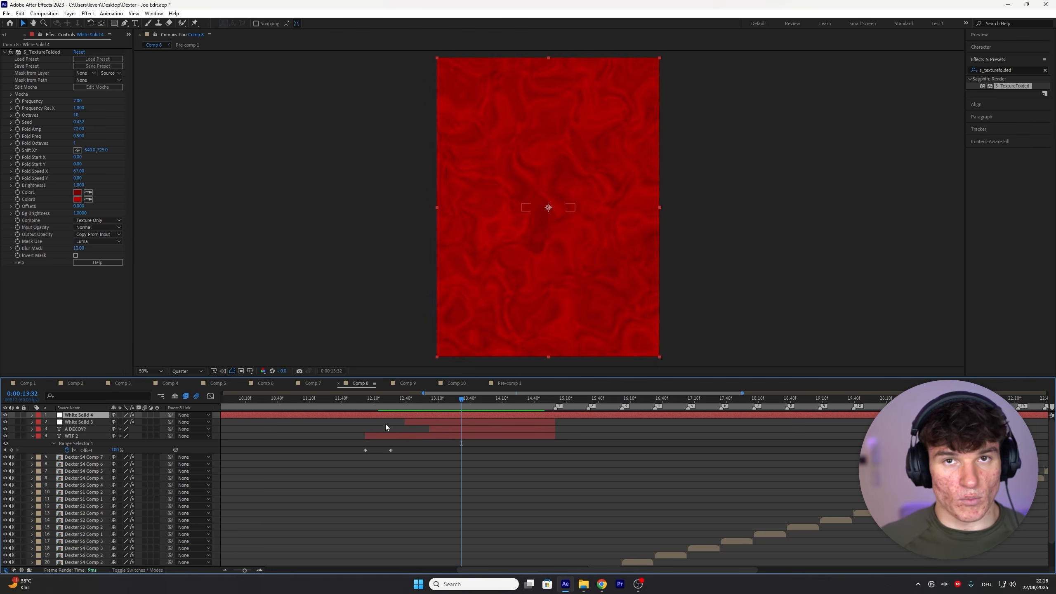
Pre-compose the red texture solid, moving all attributes into the new composition
{"action": "right_click", "coordinate": [419, 413]}
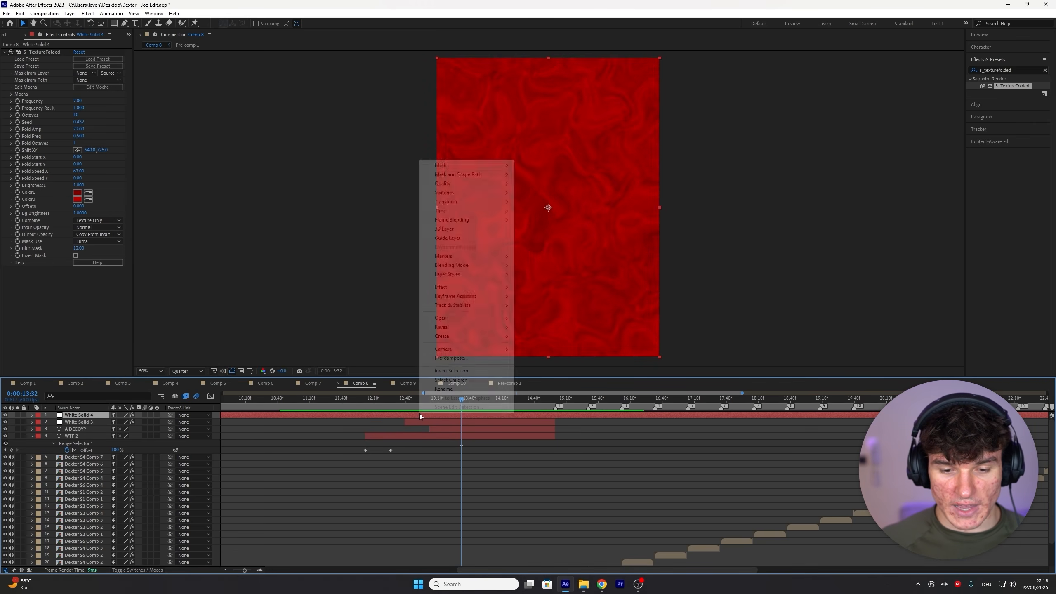
{"action": "left_click", "coordinate": [478, 360]}
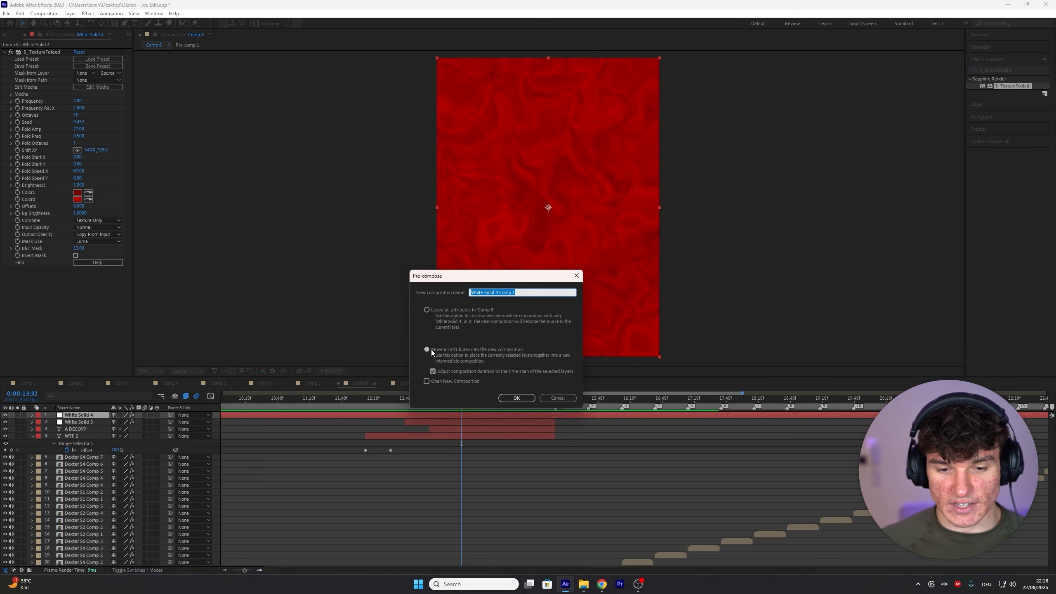
{"action": "left_click", "coordinate": [516, 398]}
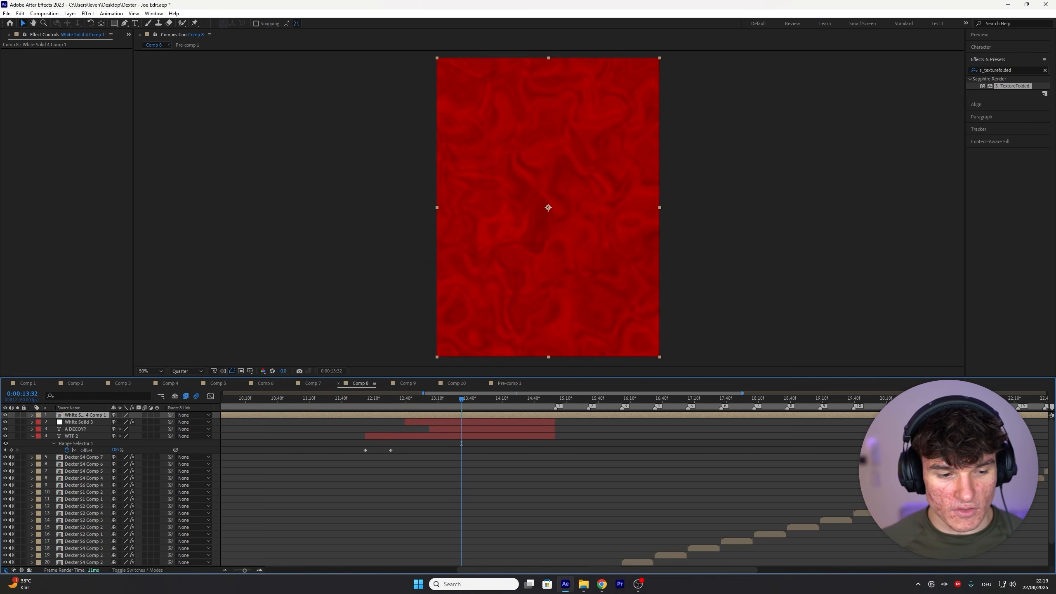
Hide the pre-composed red texture layer and the A DECOY? text layer
{"action": "left_click", "coordinate": [5, 414]}
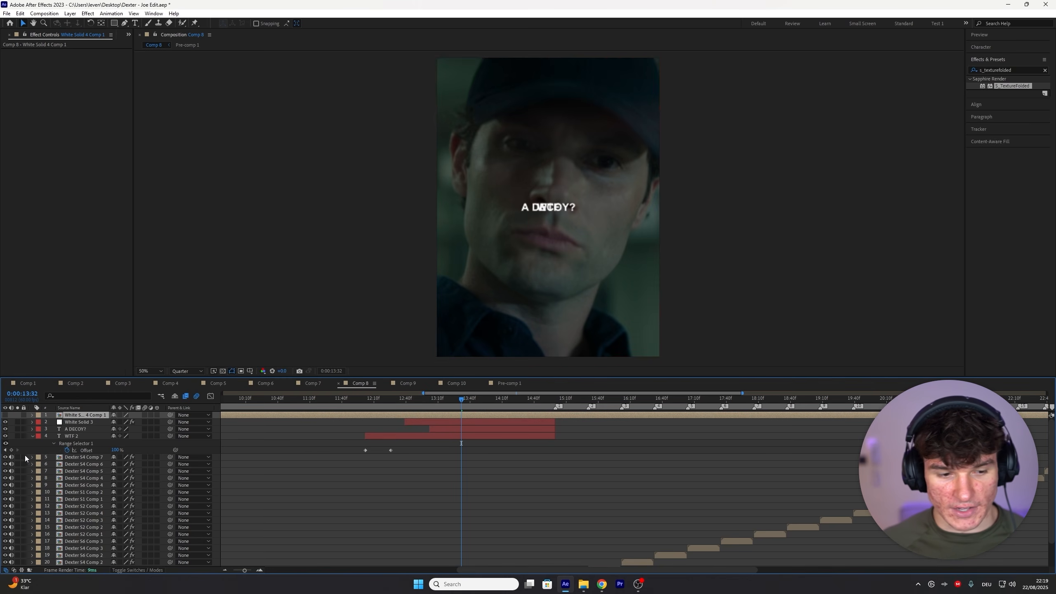
{"action": "left_click", "coordinate": [72, 430]}
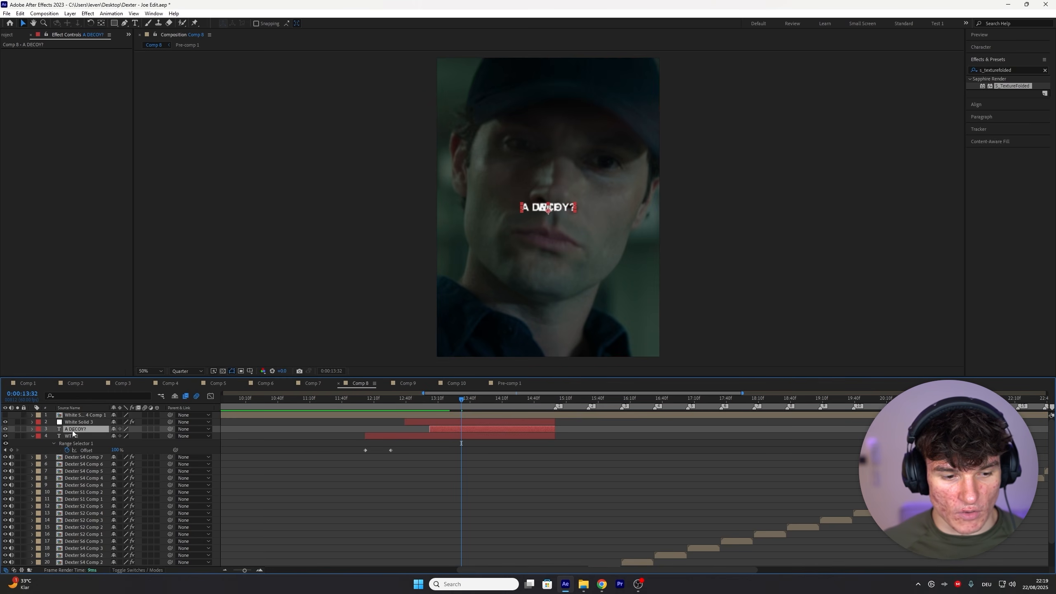
{"action": "left_click", "coordinate": [4, 429]}
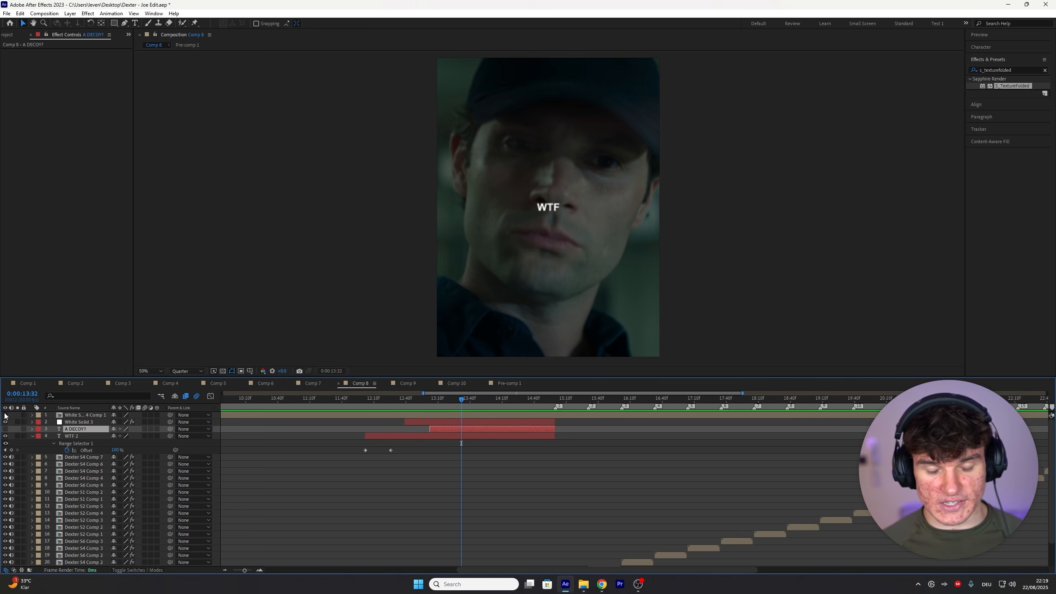
Set Path Layer 1 of the Element effect's custom text and masks on White Solid 3 to the A DECOY? layer
{"action": "left_click", "coordinate": [457, 422]}
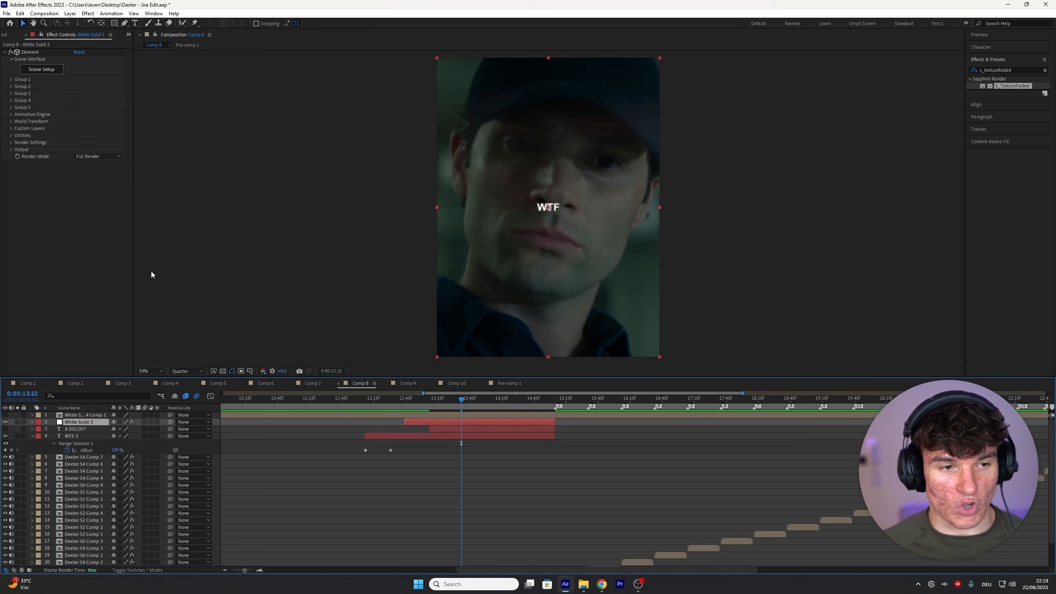
{"action": "left_click", "coordinate": [12, 130]}
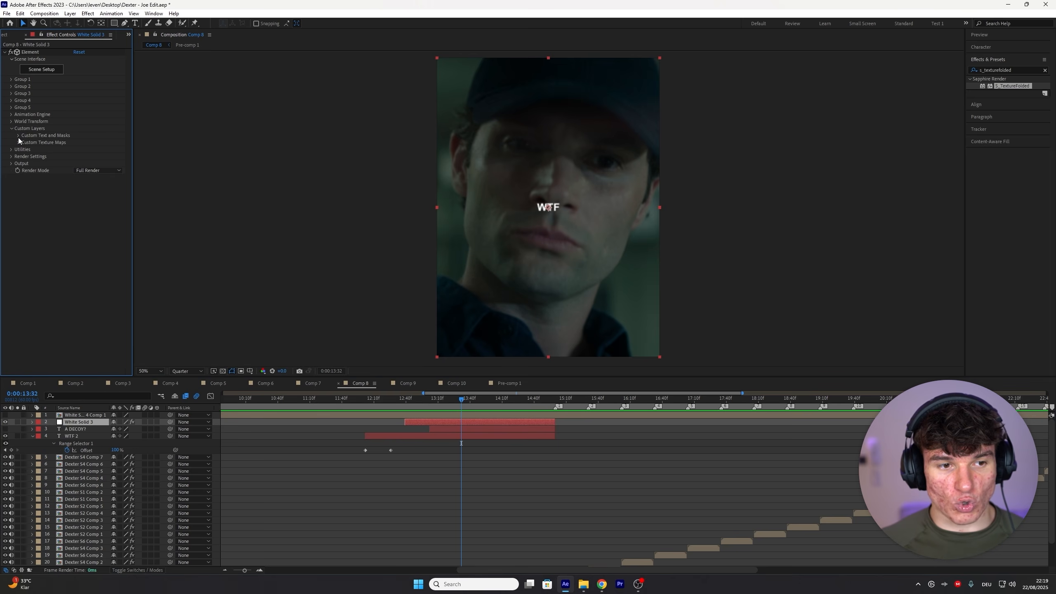
{"action": "left_click", "coordinate": [18, 138]}
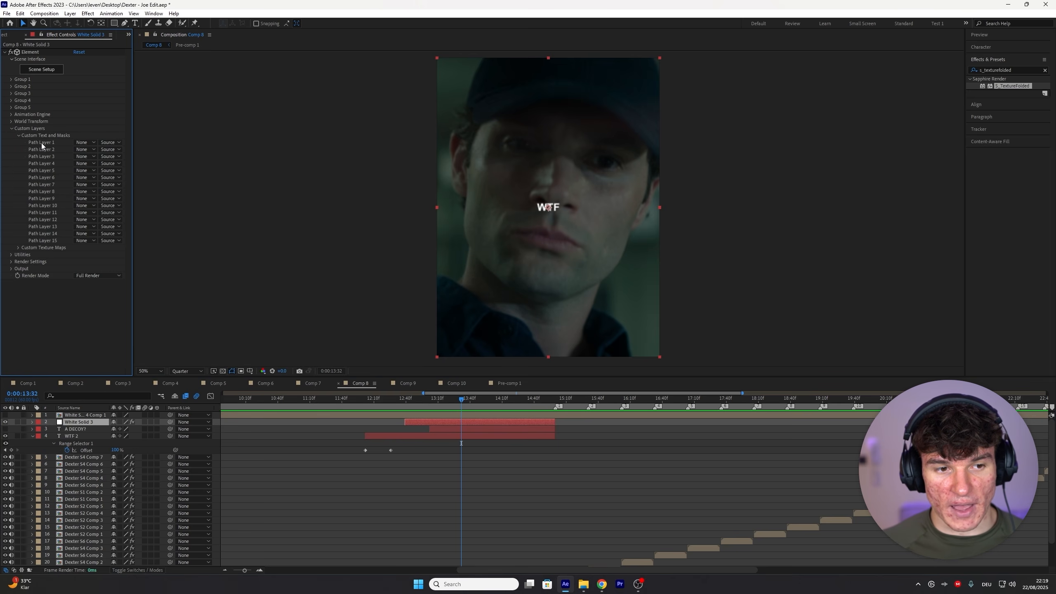
{"action": "left_click", "coordinate": [77, 142]}
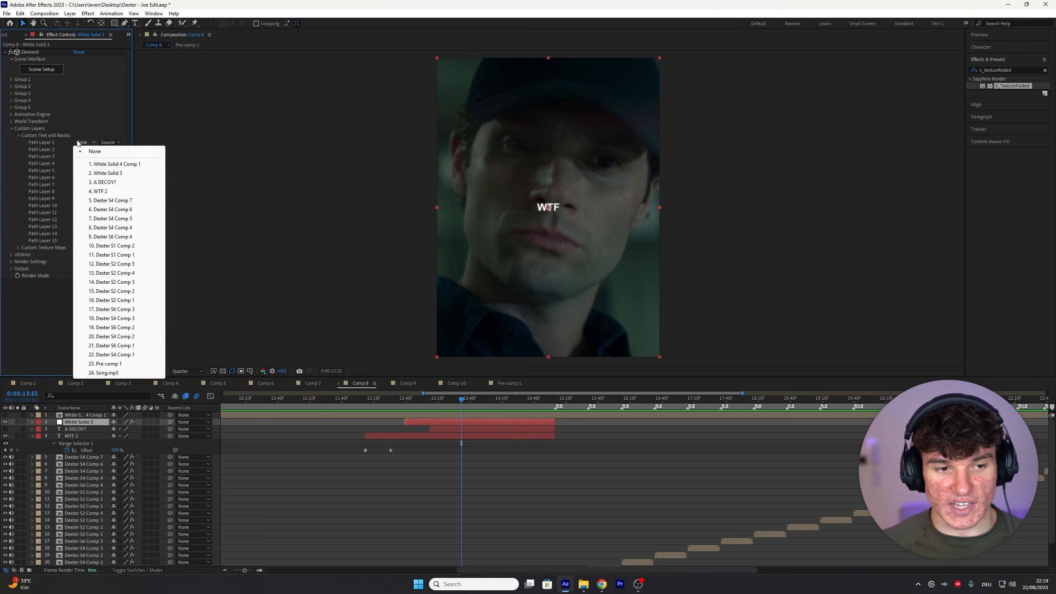
{"action": "left_click", "coordinate": [107, 183]}
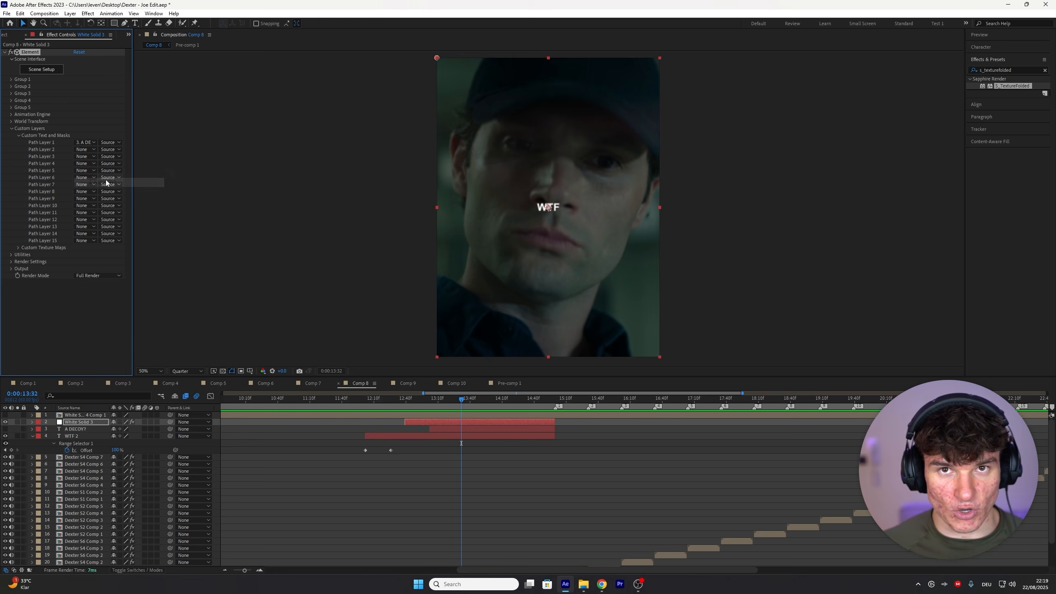
Set Layer 1 of the Element effect's custom texture maps to the White Solid 4 Comp 1 layer
{"action": "left_click", "coordinate": [18, 248]}
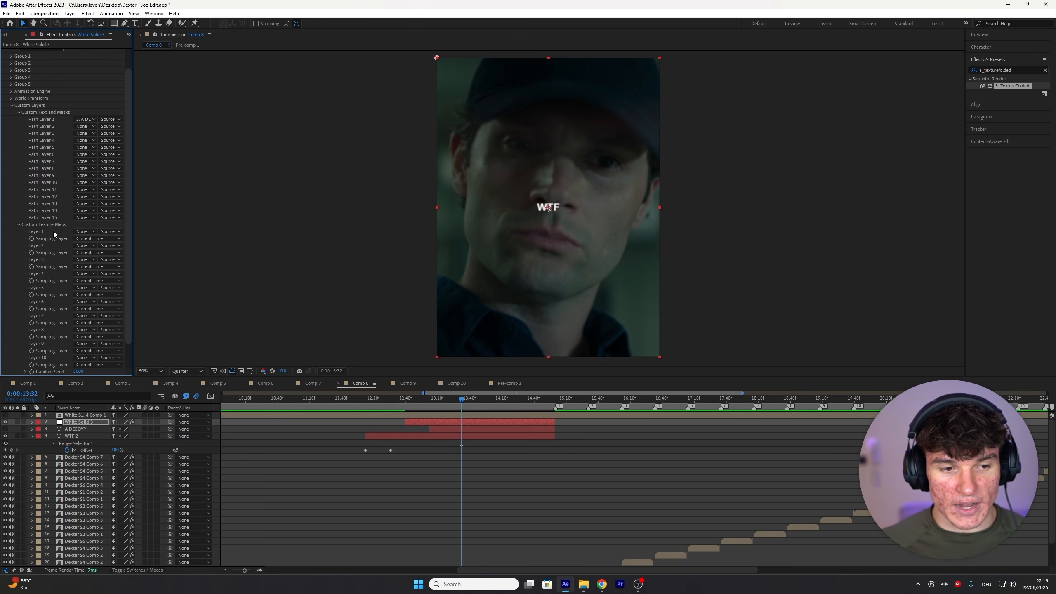
{"action": "left_click", "coordinate": [82, 232]}
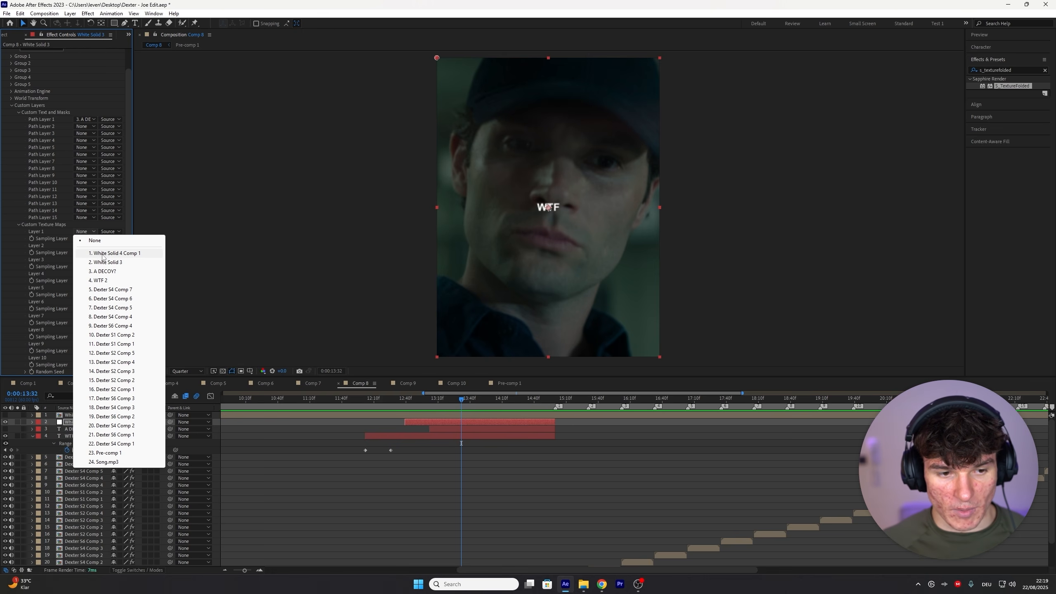
{"action": "left_click", "coordinate": [141, 255]}
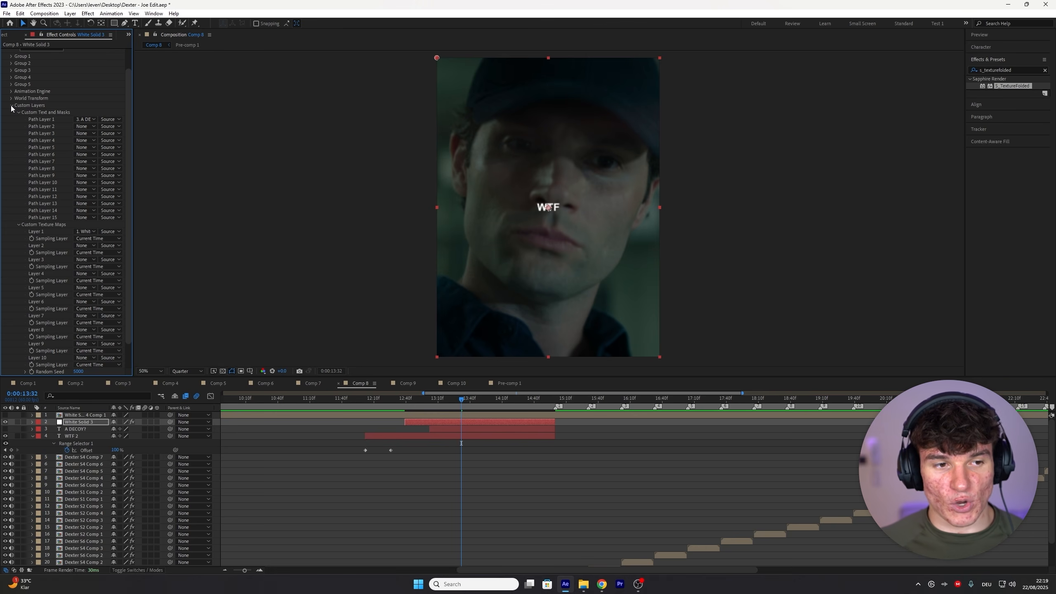
{"action": "left_click", "coordinate": [12, 108]}
Extrude the A DECOY? text path in the Element scene setup and set its bevel copies to 2
{"action": "left_click", "coordinate": [47, 70]}
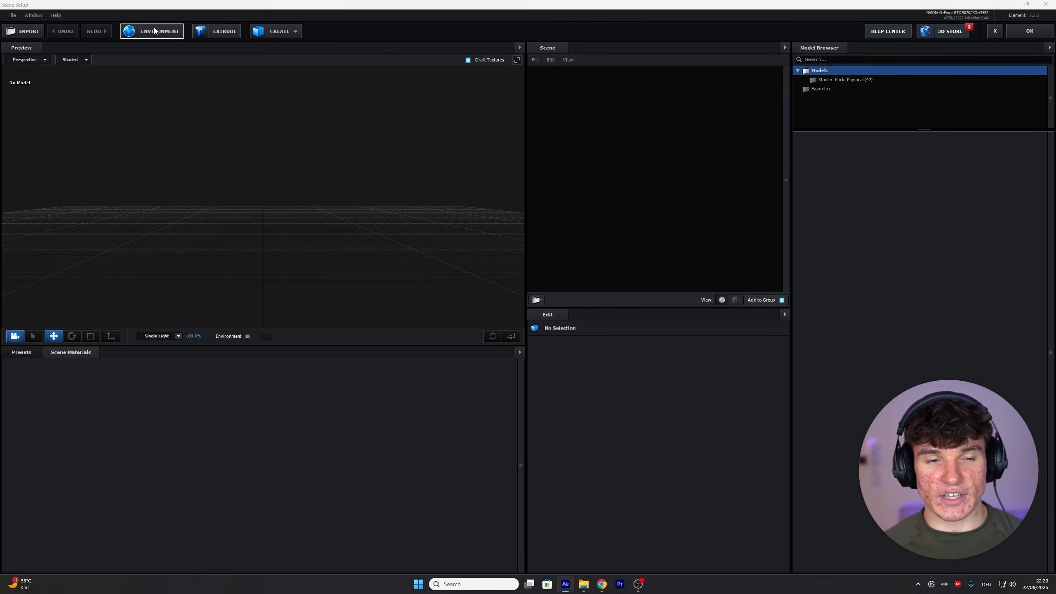
{"action": "left_click", "coordinate": [217, 31]}
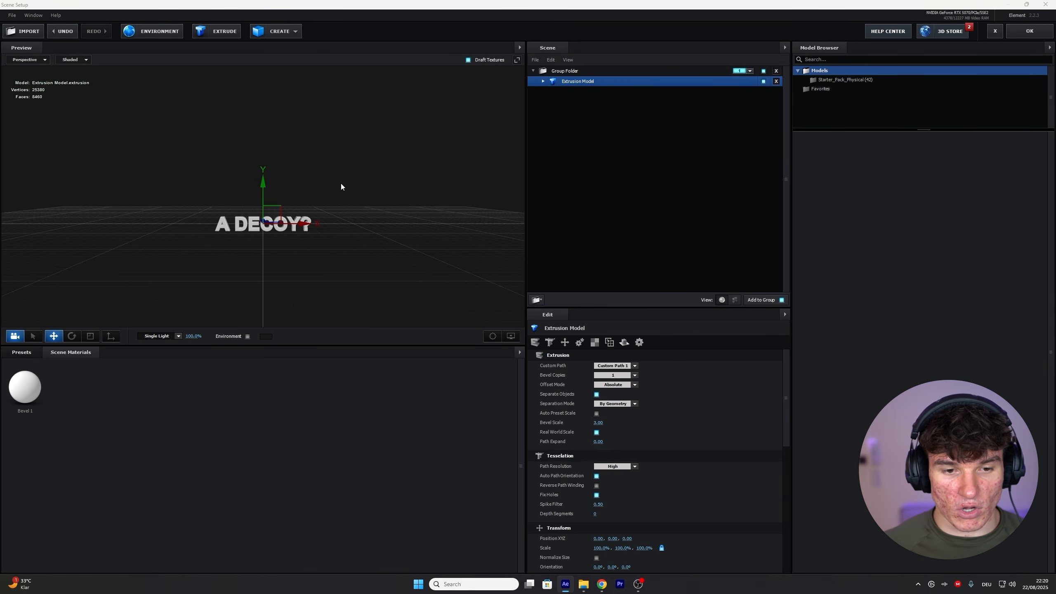
{"action": "left_click_drag", "start_coordinate": [340, 187], "coordinate": [194, 200]}
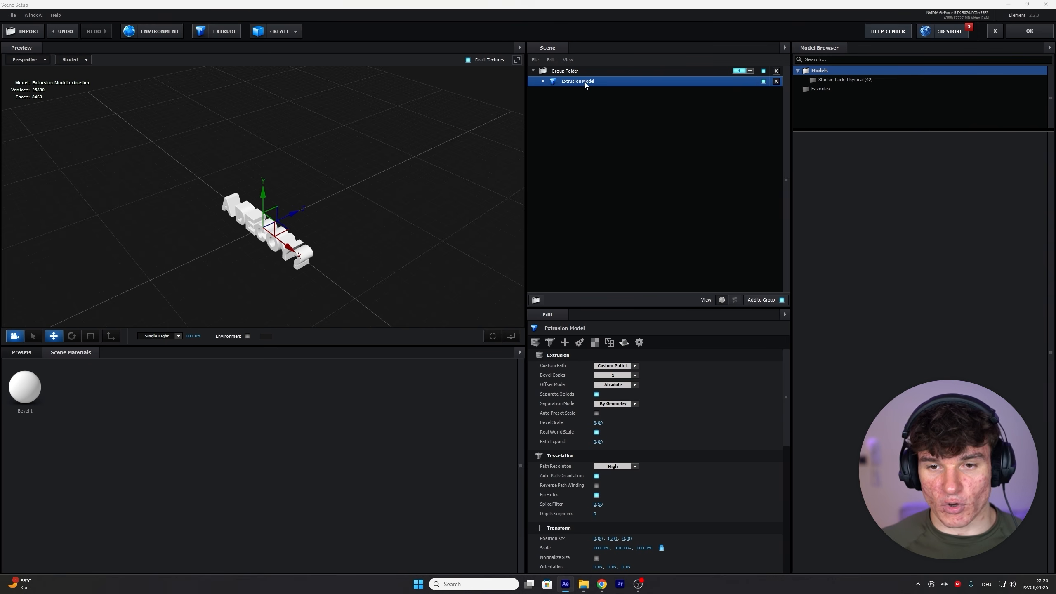
{"action": "left_click", "coordinate": [619, 378]}
{"action": "left_click", "coordinate": [616, 394]}
{"action": "left_click", "coordinate": [543, 82]}
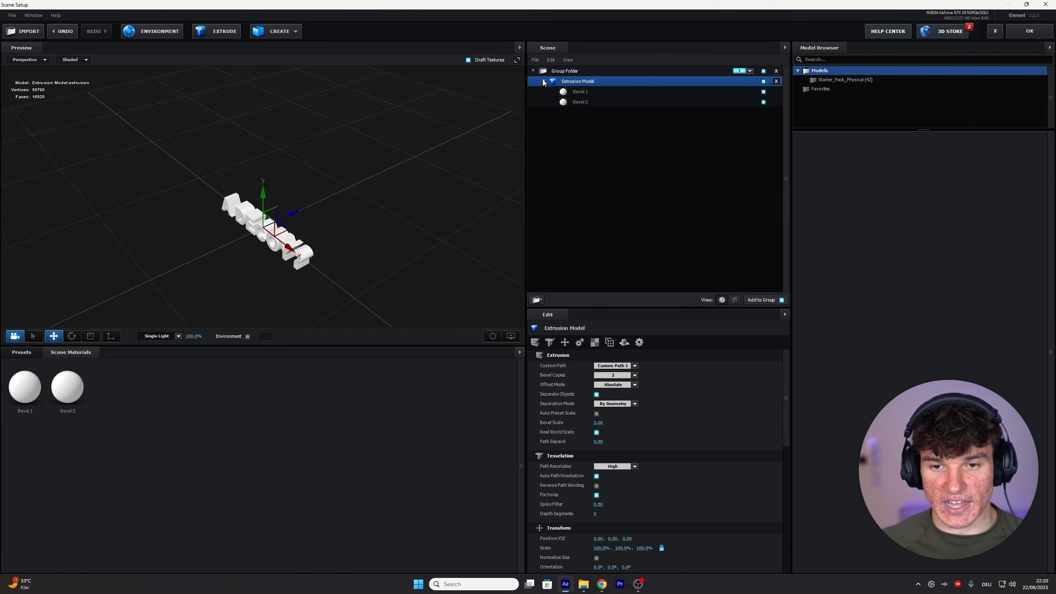
Set Bevel 2's Extrude to 1.2 and its Expand Edges to -0.4
{"action": "left_click", "coordinate": [602, 102]}
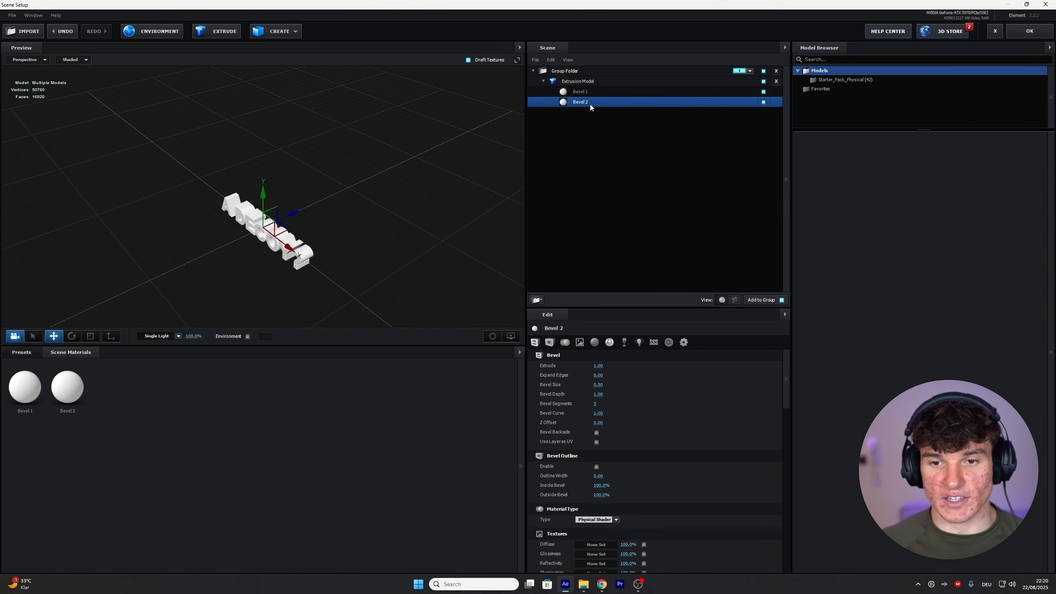
{"action": "left_click", "coordinate": [598, 365]}
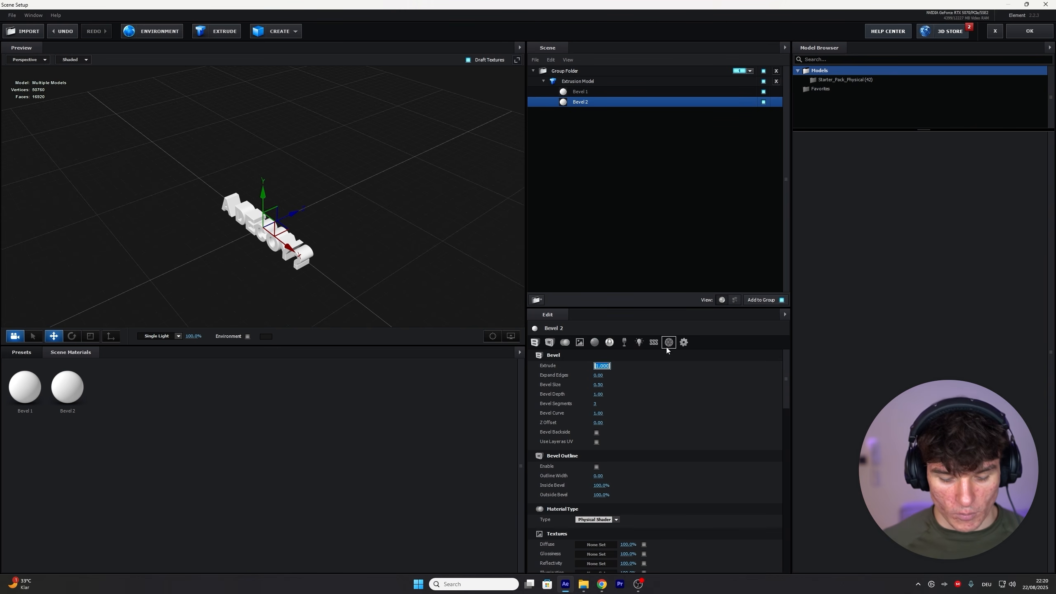
{"action": "type", "text": "1.2"}
{"action": "key", "text": "Return"}
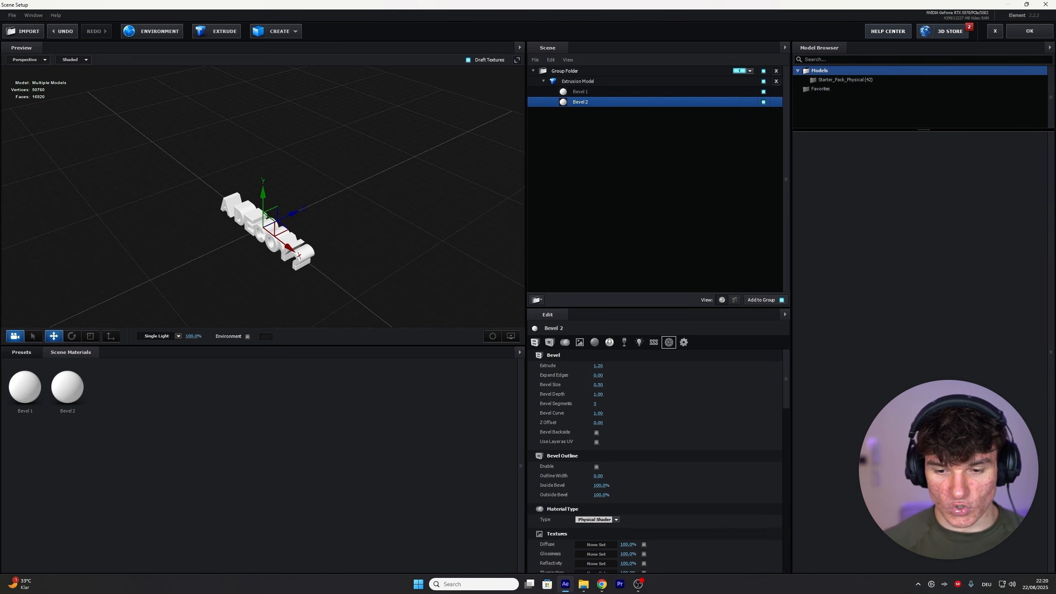
{"action": "left_click", "coordinate": [599, 376]}
{"action": "type", "text": "-"}
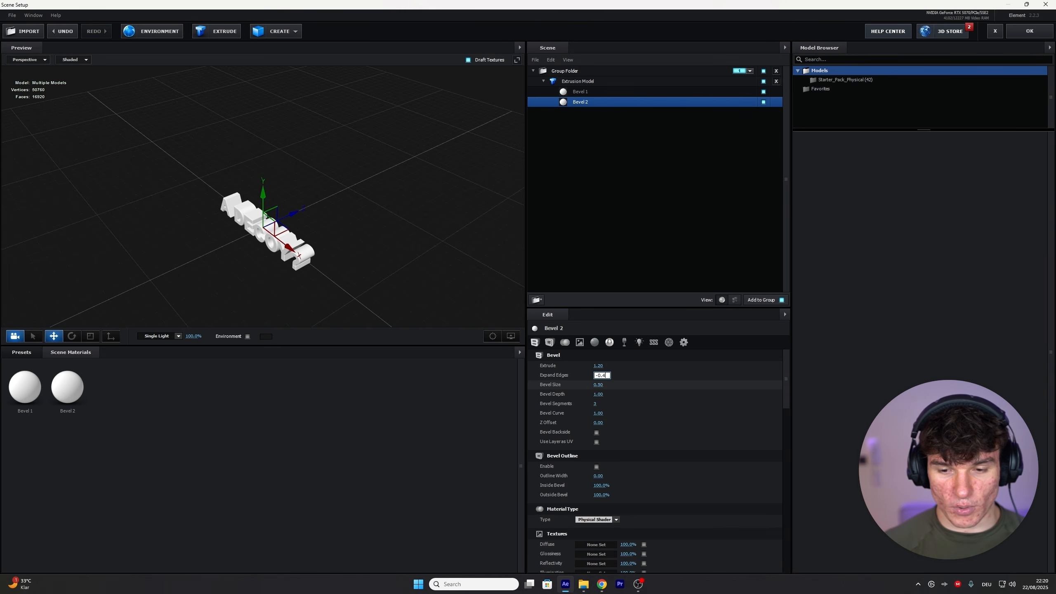
{"action": "type", "text": "0.4"}
{"action": "key", "text": "Return"}
{"action": "scroll", "coordinate": [206, 302], "scroll_direction": "up", "scroll_amount": 4}
{"action": "left_click_drag", "start_coordinate": [213, 284], "coordinate": [263, 288]}
{"action": "scroll", "coordinate": [249, 279], "scroll_direction": "up", "scroll_amount": 2}
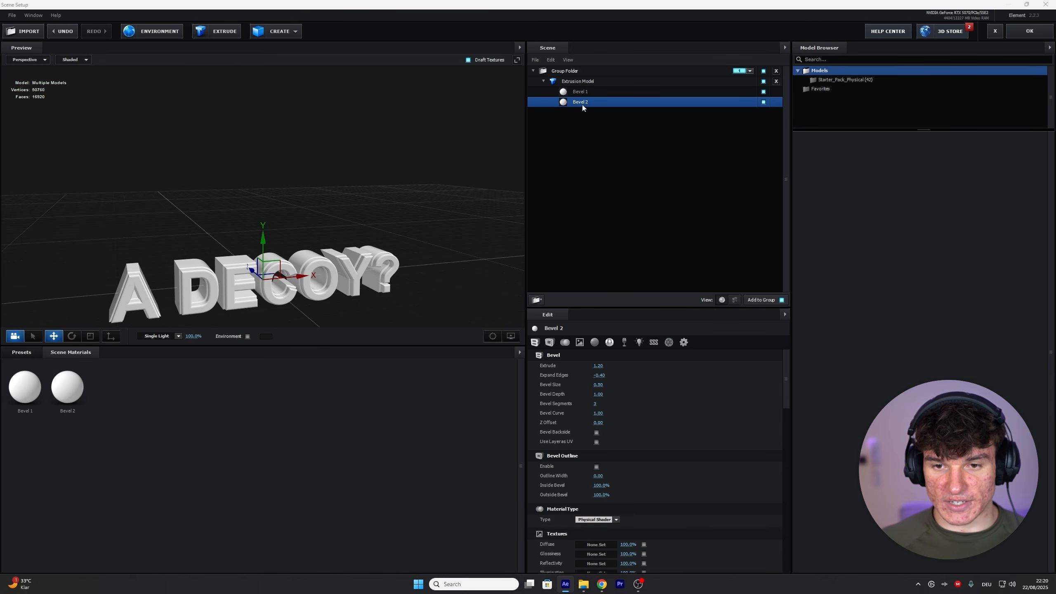
Assign Custom Layer 1 as both the Diffuse and the Glossiness texture of Bevel 2
{"action": "scroll", "coordinate": [544, 401], "scroll_direction": "down", "scroll_amount": 5}
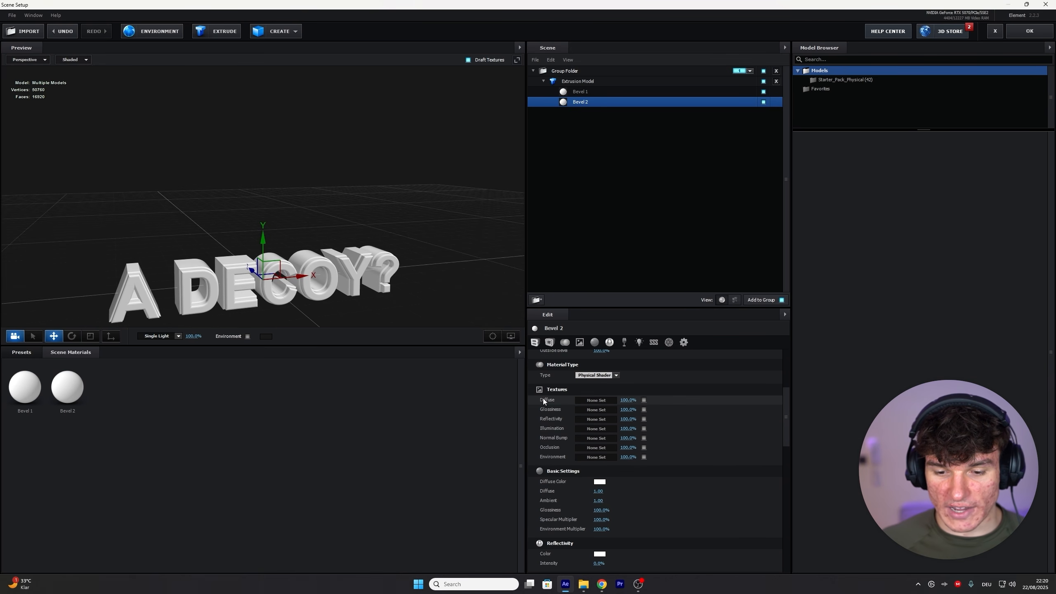
{"action": "left_click", "coordinate": [590, 400]}
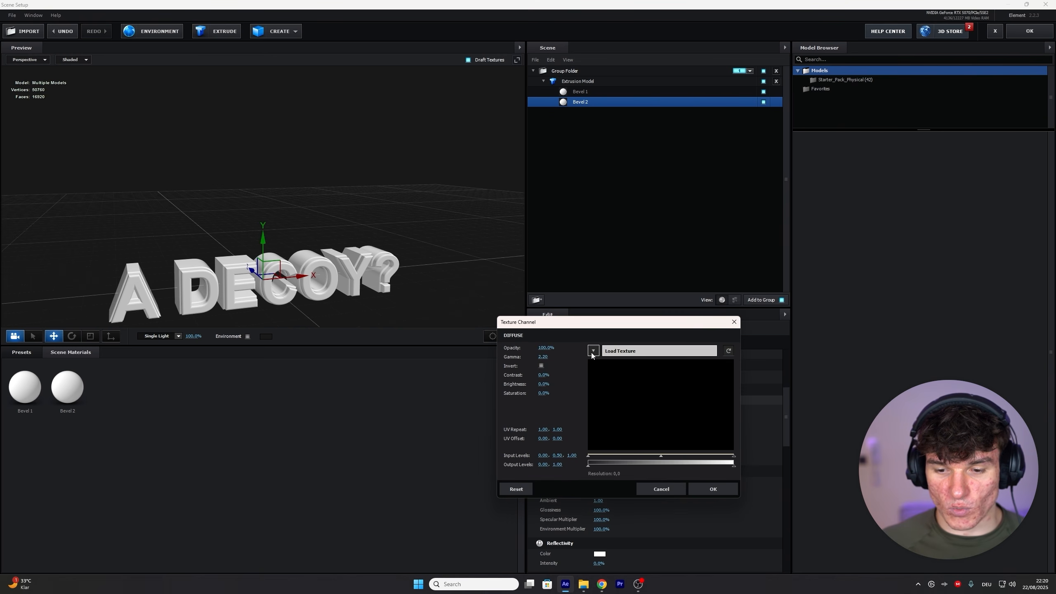
{"action": "left_click", "coordinate": [620, 351]}
{"action": "left_click", "coordinate": [624, 363]}
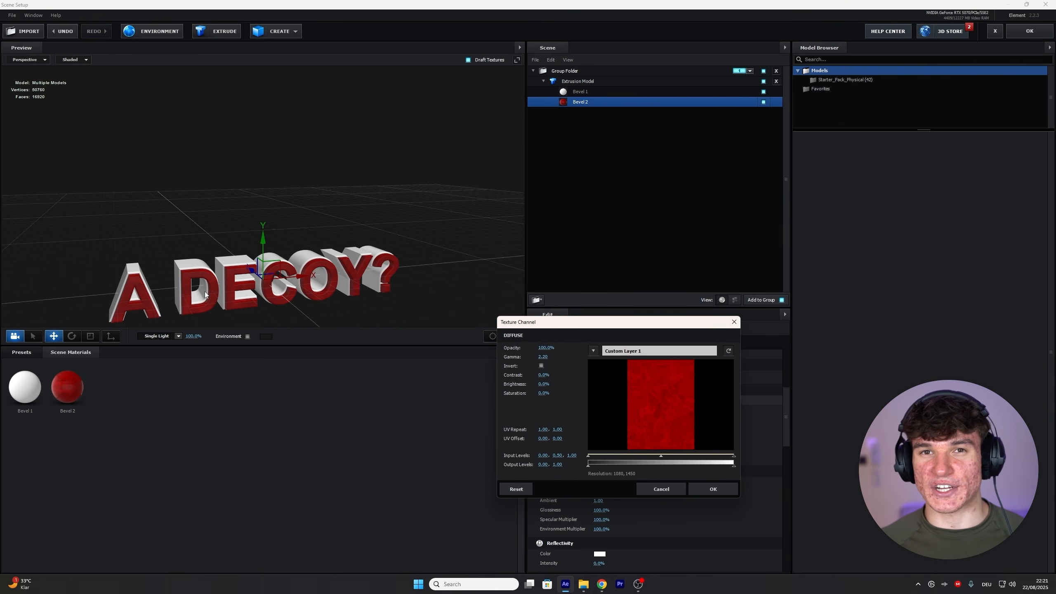
{"action": "left_click", "coordinate": [713, 489]}
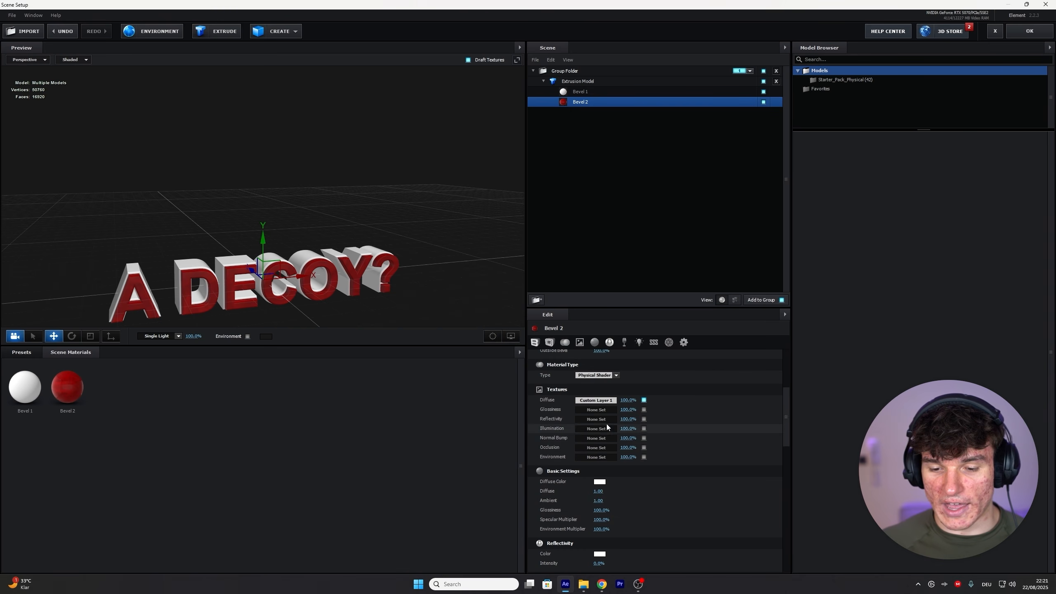
{"action": "left_click", "coordinate": [590, 410]}
{"action": "left_click", "coordinate": [593, 360]}
{"action": "left_click", "coordinate": [624, 373]}
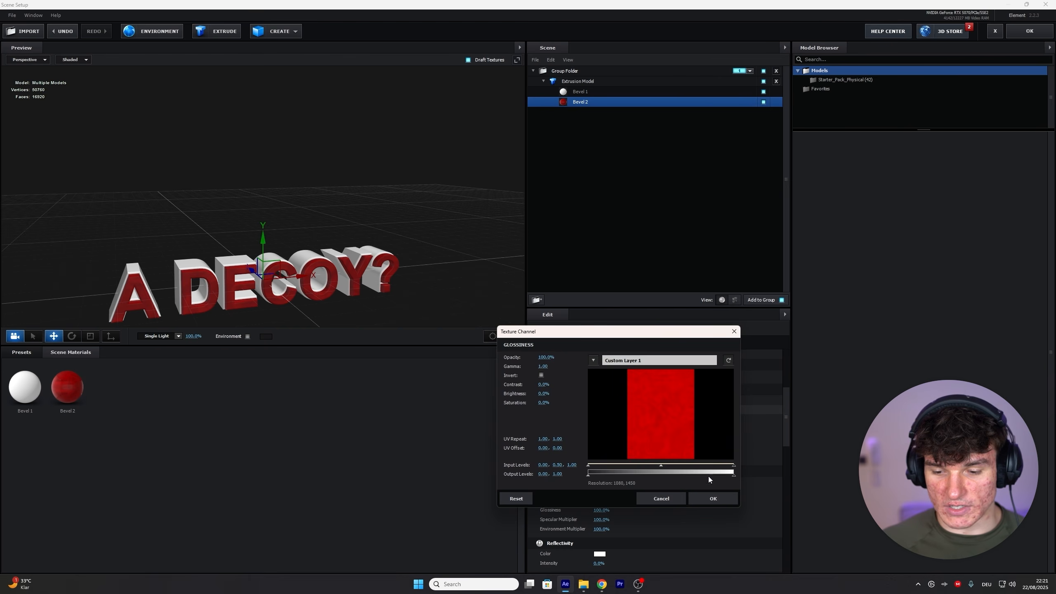
{"action": "left_click", "coordinate": [714, 498]}
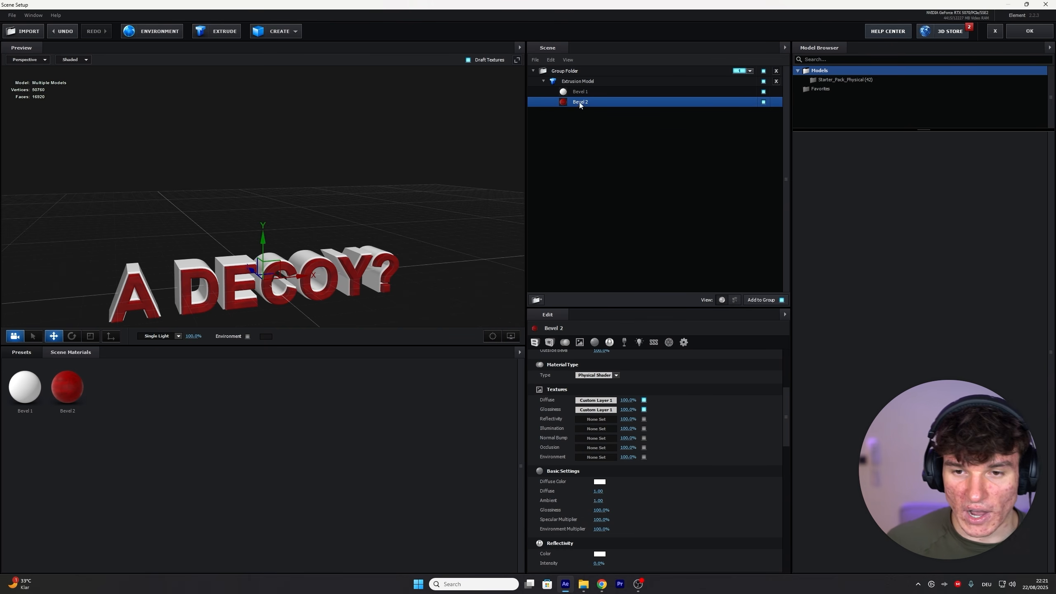
Apply a clean silver metal material from the Pro_Shaders_2 Metal presets to Bevel 1 and return to the composition
{"action": "left_click", "coordinate": [587, 92]}
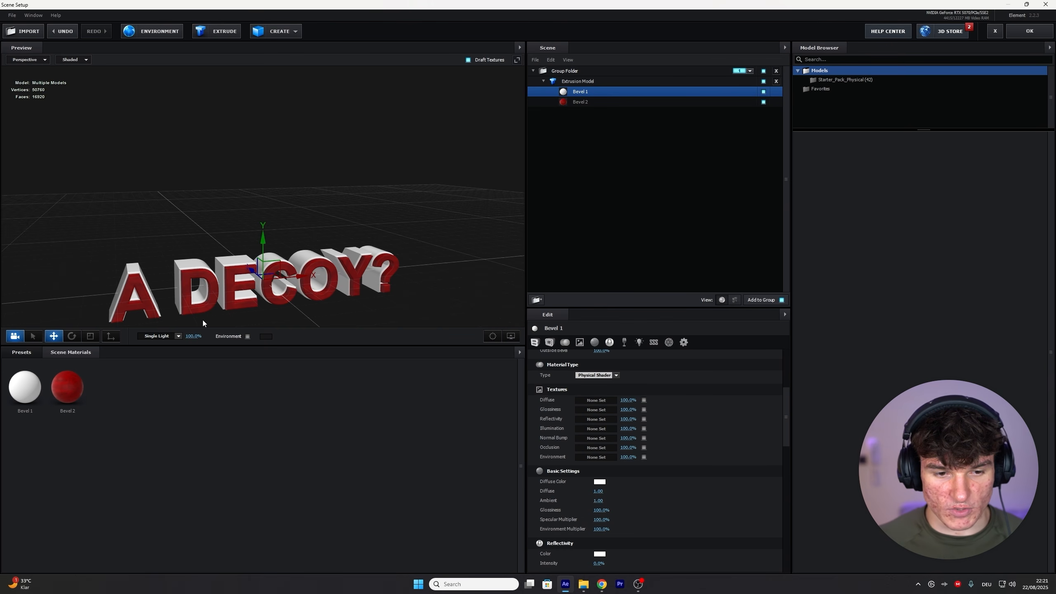
{"action": "left_click", "coordinate": [21, 352]}
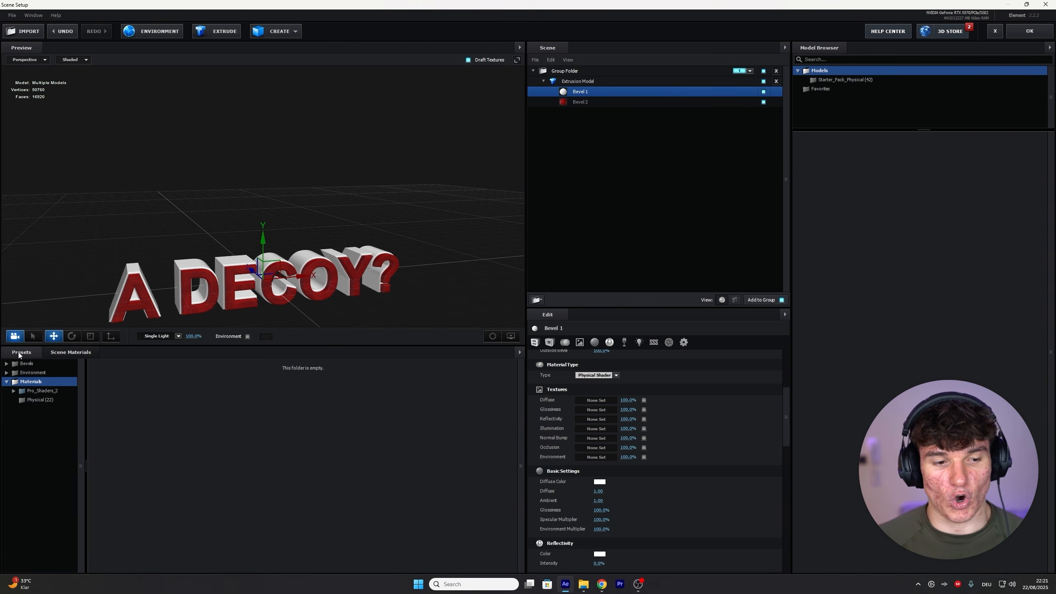
{"action": "double_click", "coordinate": [40, 393]}
{"action": "left_click", "coordinate": [48, 437]}
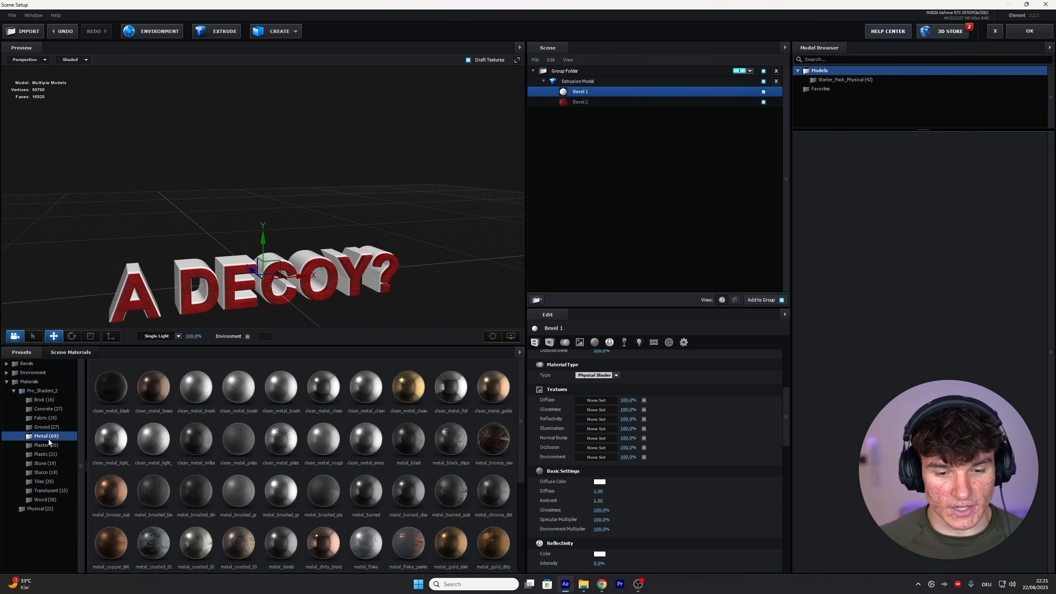
{"action": "double_click", "coordinate": [323, 387]}
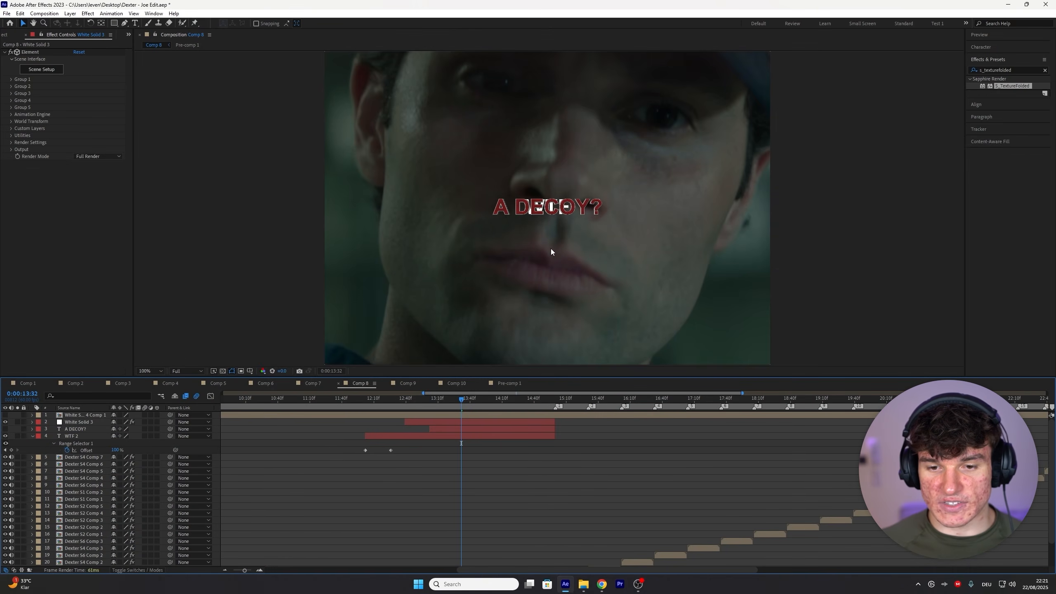
Keyframe Element Group 1's Particle Size at 0 at the start of the White Solid 3 layer
{"action": "key", "text": "period"}
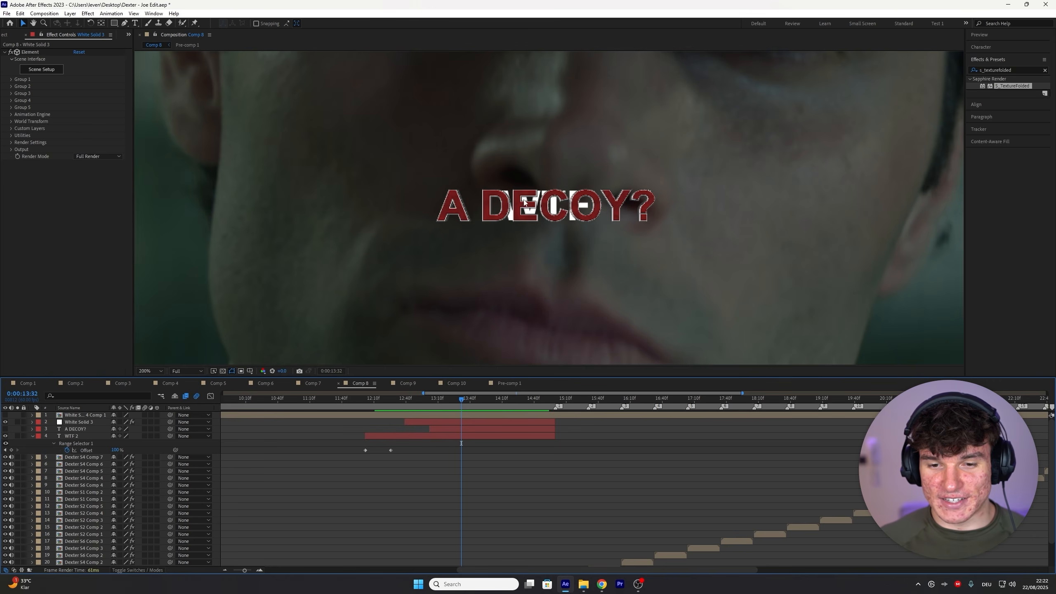
{"action": "key", "text": "comma"}
{"action": "left_click_drag", "start_coordinate": [400, 403], "coordinate": [422, 402]}
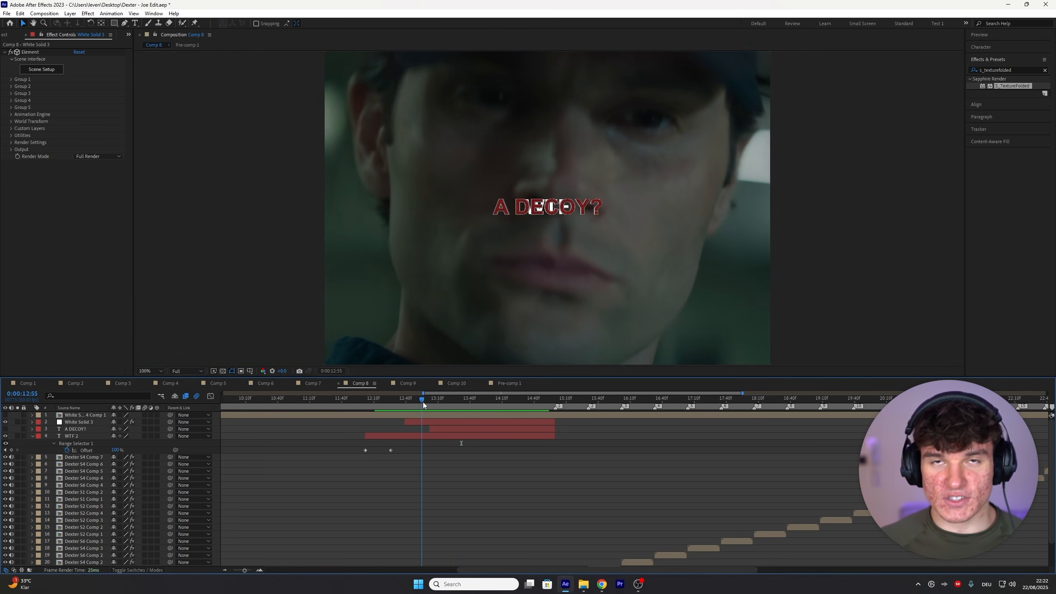
{"action": "left_click", "coordinate": [413, 422]}
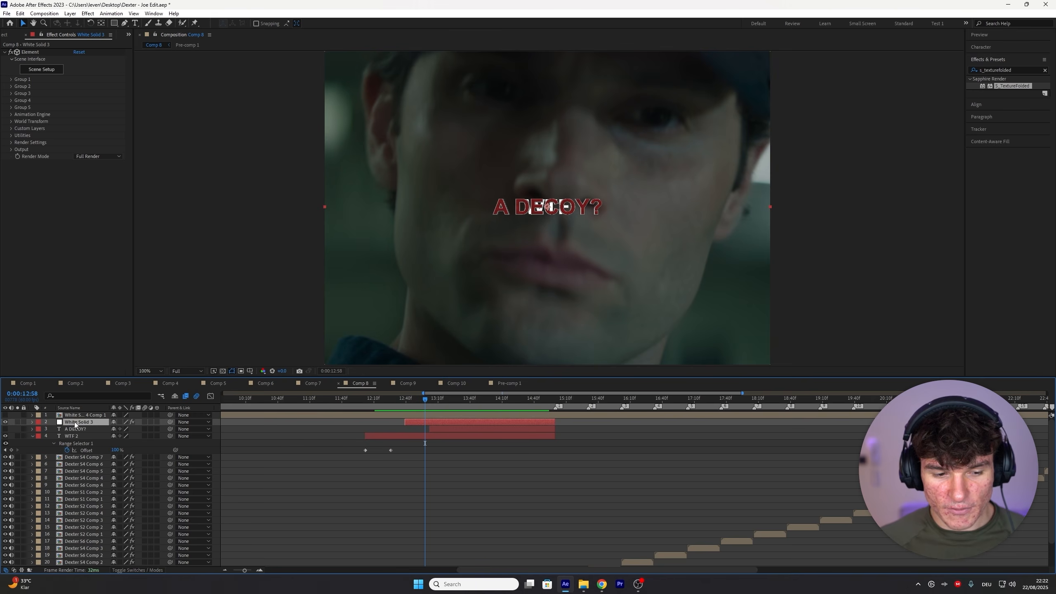
{"action": "left_click", "coordinate": [12, 80]}
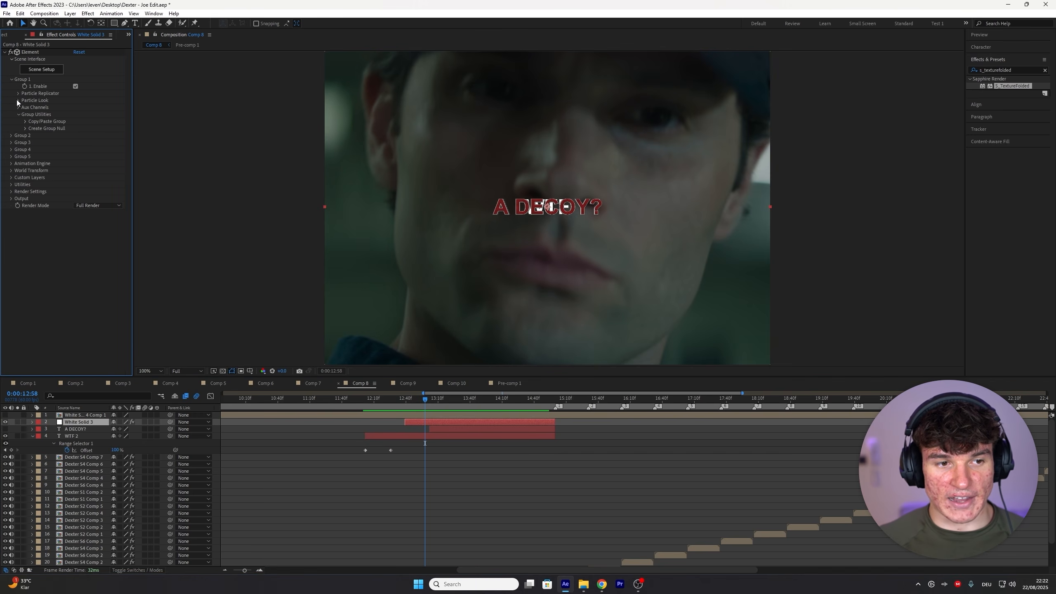
{"action": "left_click", "coordinate": [18, 100]}
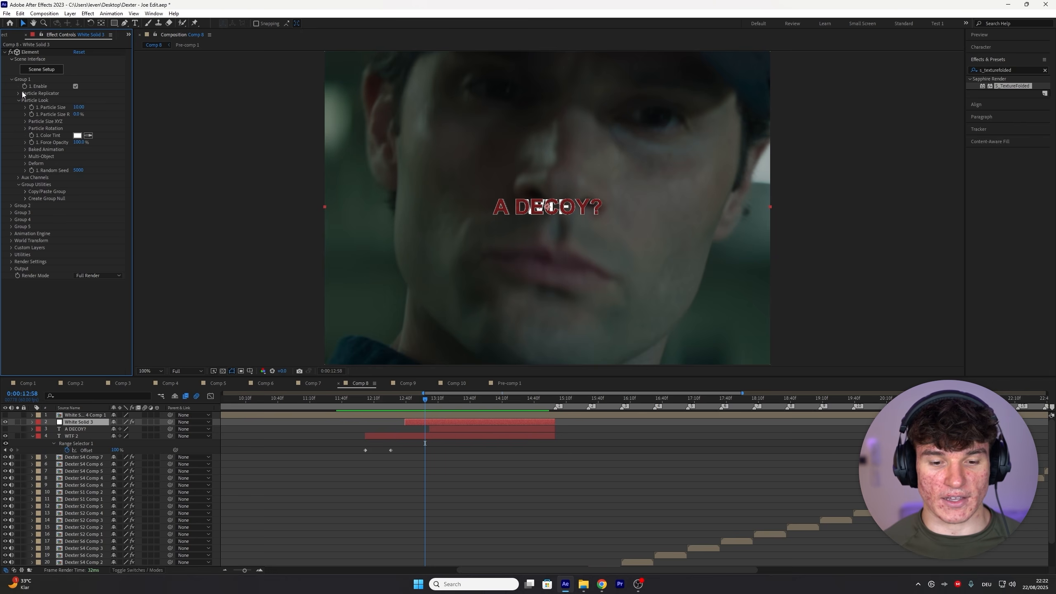
{"action": "key", "text": "i"}
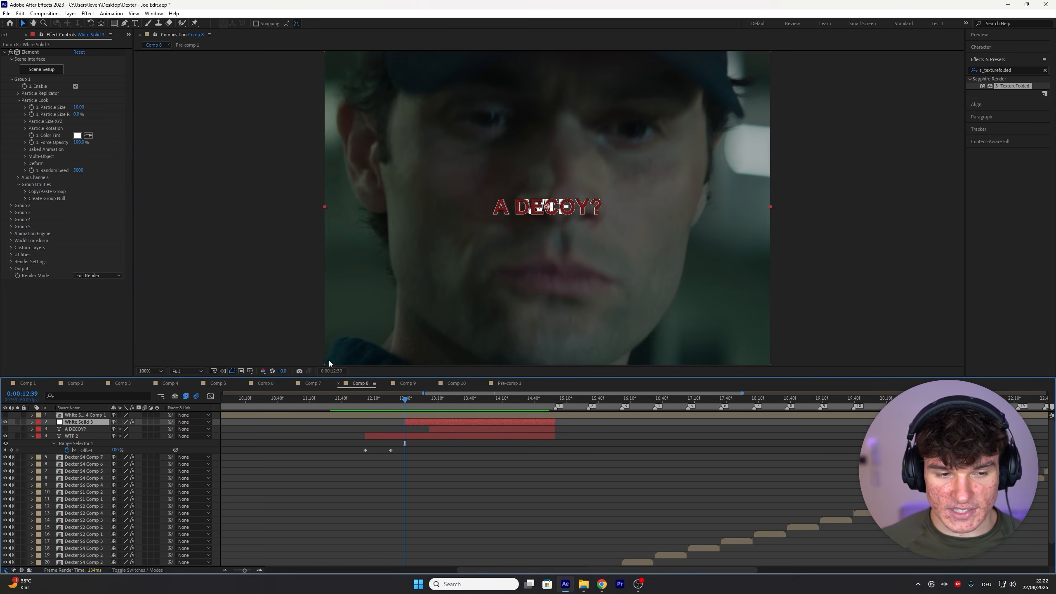
{"action": "left_click", "coordinate": [79, 107]}
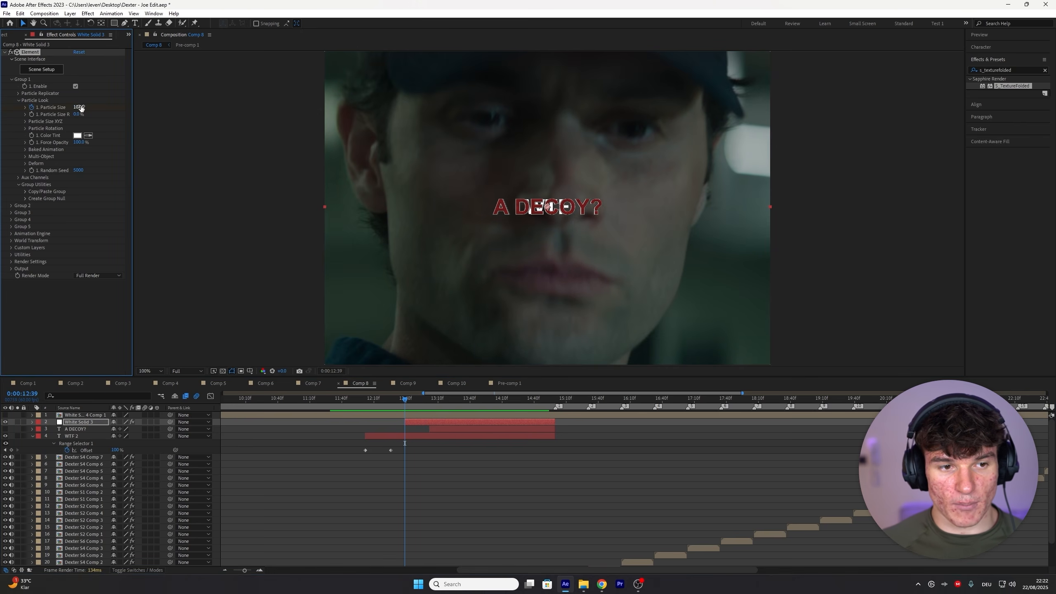
{"action": "type", "text": "0"}
{"action": "key", "text": "Return"}
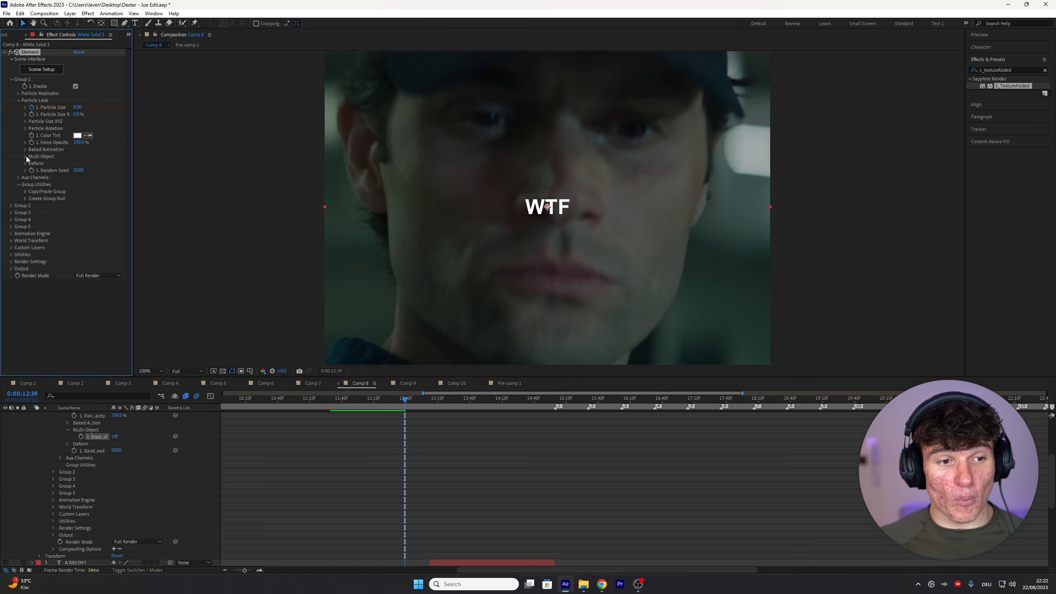
Enable Multi-Object for Group 1 and keyframe its Rotation Random at -50° at the layer's start
{"action": "left_click", "coordinate": [27, 156]}
{"action": "left_click", "coordinate": [75, 164]}
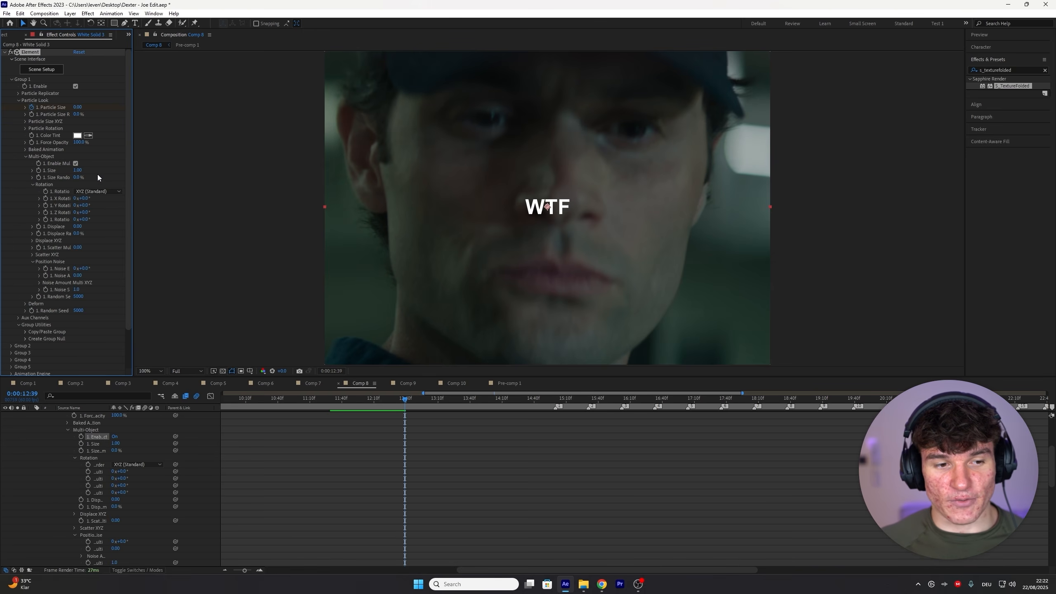
{"action": "left_click", "coordinate": [45, 219]}
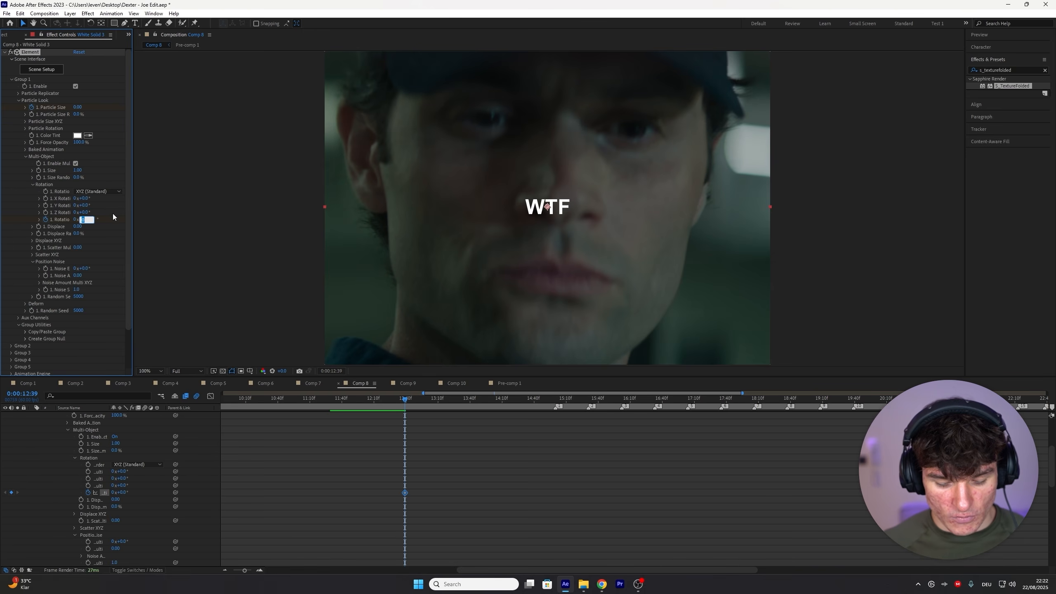
{"action": "type", "text": "-50"}
{"action": "key", "text": "Return"}
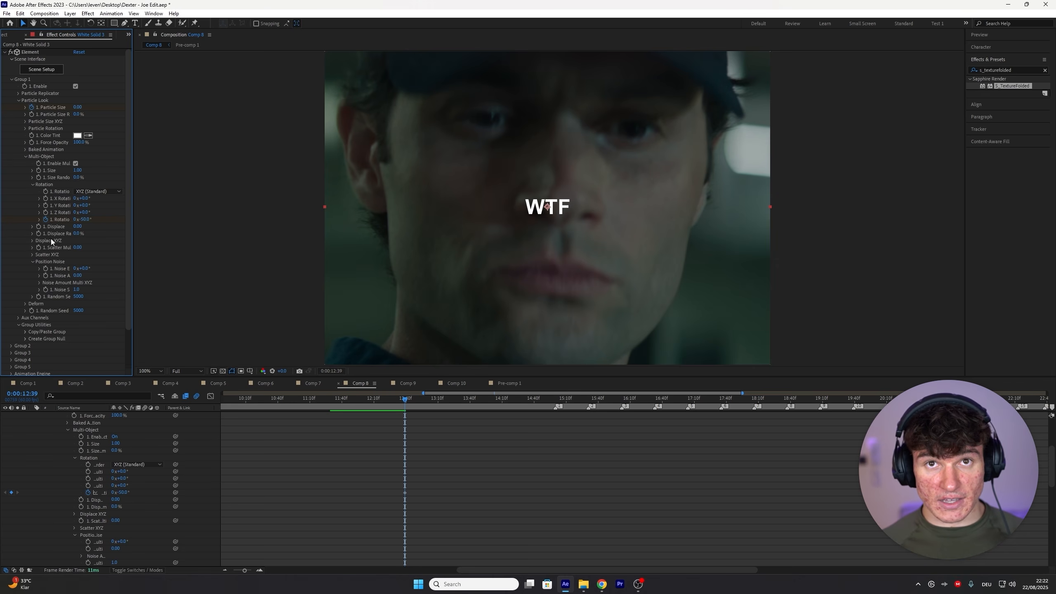
Keyframe the Multi-Object Displace value at -0.2 at the start of the White Solid 3 layer
{"action": "left_click", "coordinate": [38, 226]}
{"action": "left_click", "coordinate": [78, 227]}
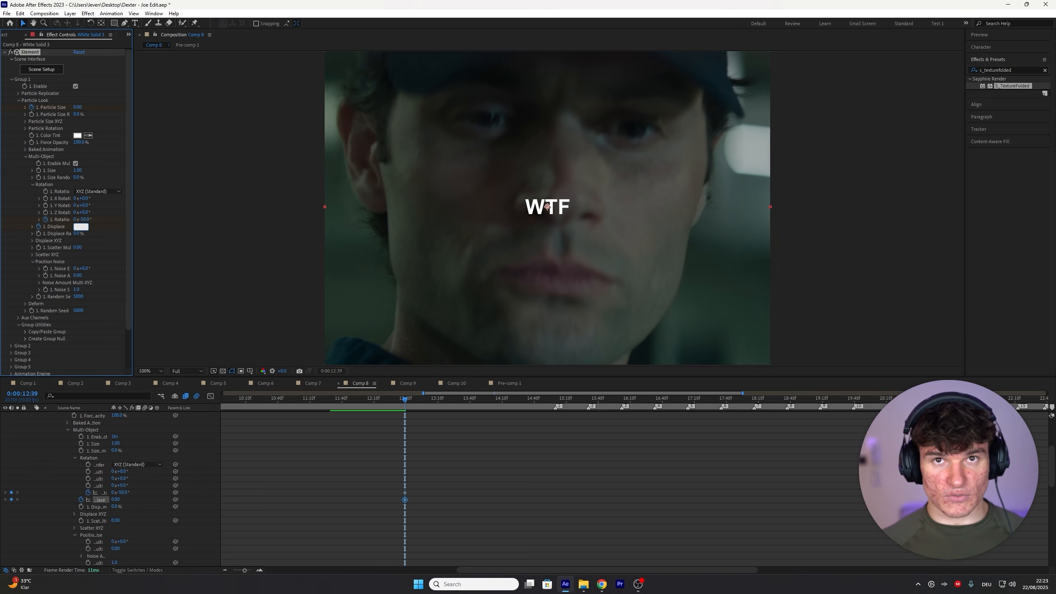
{"action": "type", "text": "-0.2"}
{"action": "key", "text": "Return"}
{"action": "scroll", "coordinate": [415, 419], "scroll_direction": "up", "scroll_amount": 5}
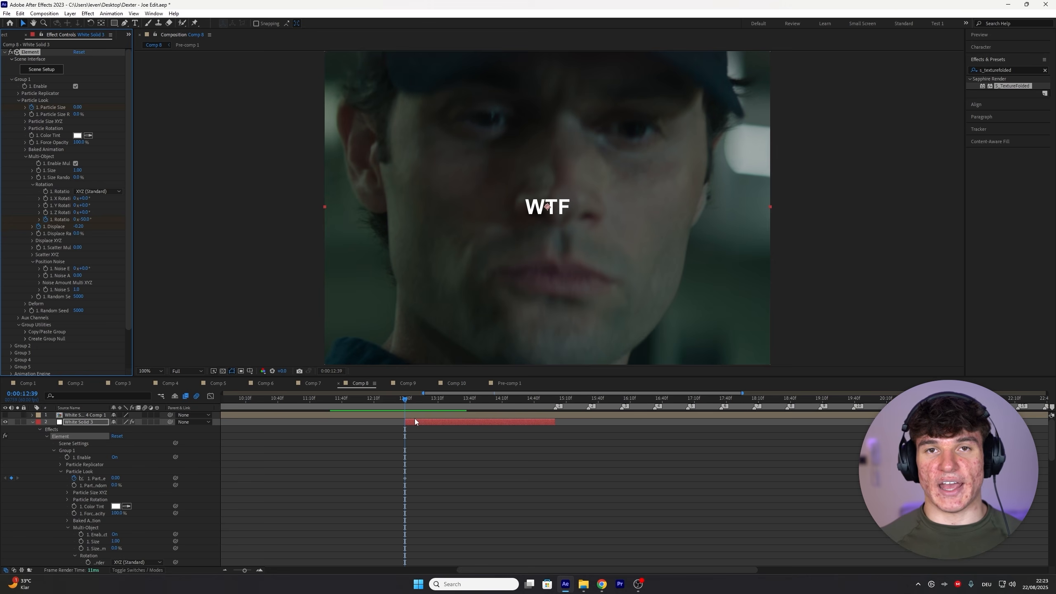
Keyframe Particle Size at 20, Rotation Random at 15° and Displace at 0.1 at 0:00:14:57, near White Solid 3's end
{"action": "key", "text": "u"}
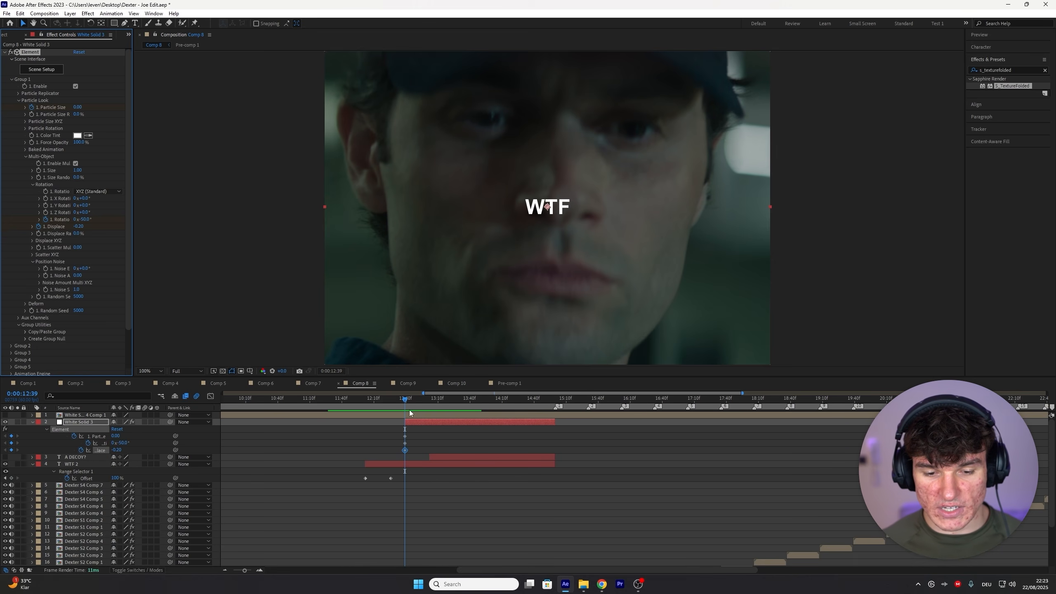
{"action": "left_click_drag", "start_coordinate": [407, 432], "coordinate": [395, 460]}
{"action": "left_click", "coordinate": [395, 460]}
{"action": "left_click_drag", "start_coordinate": [408, 404], "coordinate": [552, 423]}
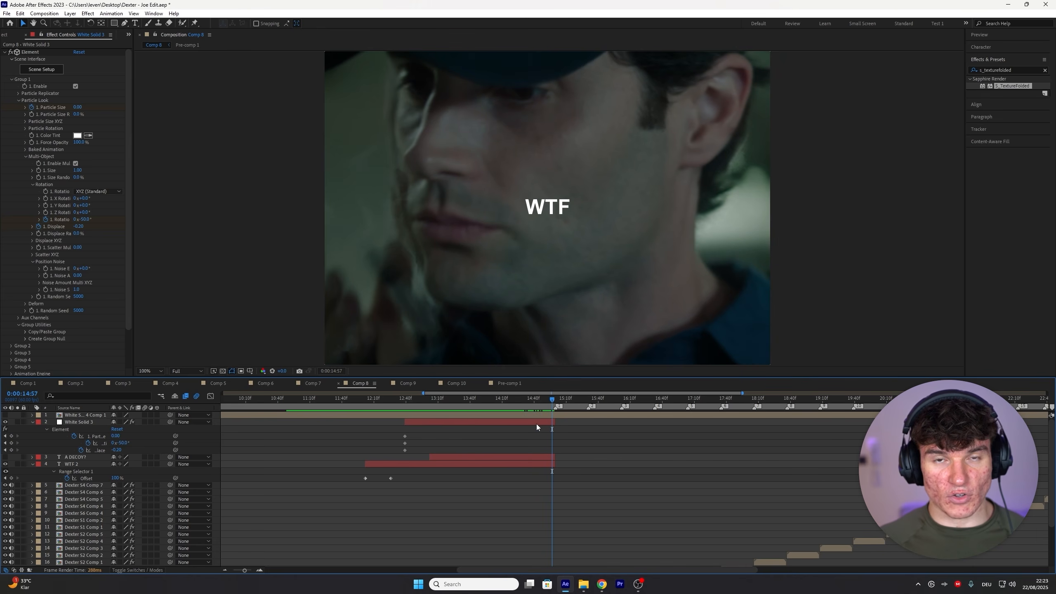
{"action": "left_click", "coordinate": [115, 436]}
{"action": "type", "text": "20"}
{"action": "key", "text": "Tab"}
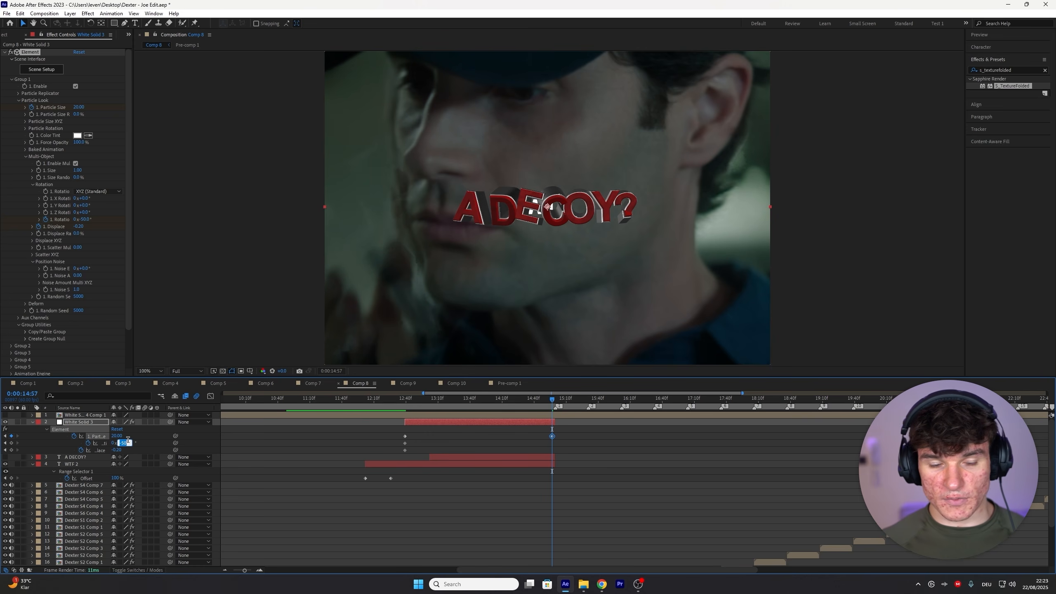
{"action": "type", "text": "15"}
{"action": "key", "text": "Tab"}
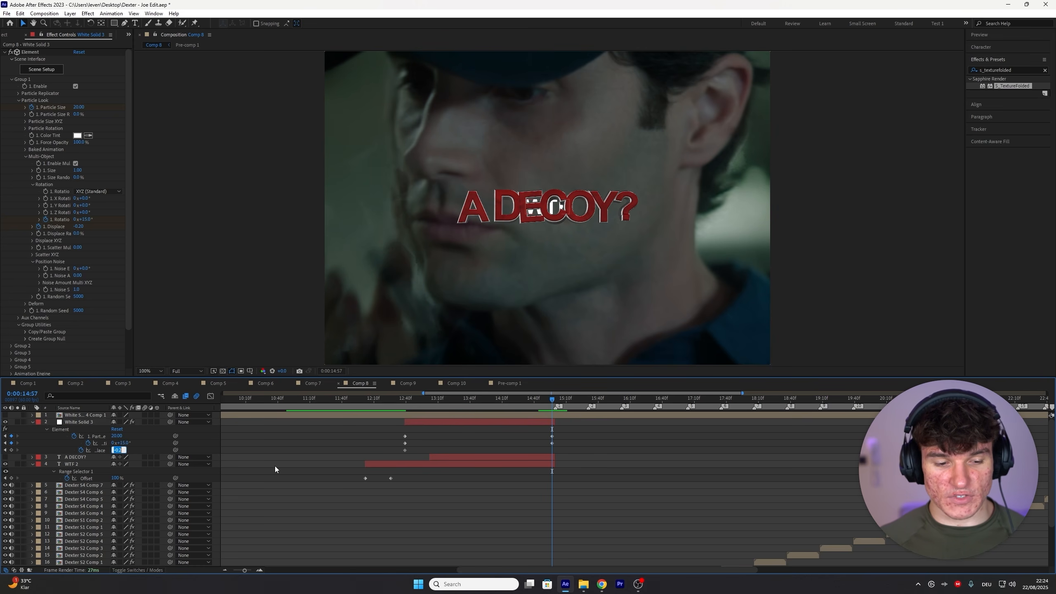
{"action": "type", "text": "0.1"}
{"action": "key", "text": "Return"}
Enable Element's Animation Engine on White Solid 3 and set its Animation Type to Radial
{"action": "left_click_drag", "start_coordinate": [552, 398], "coordinate": [487, 401]}
{"action": "left_click", "coordinate": [11, 80]}
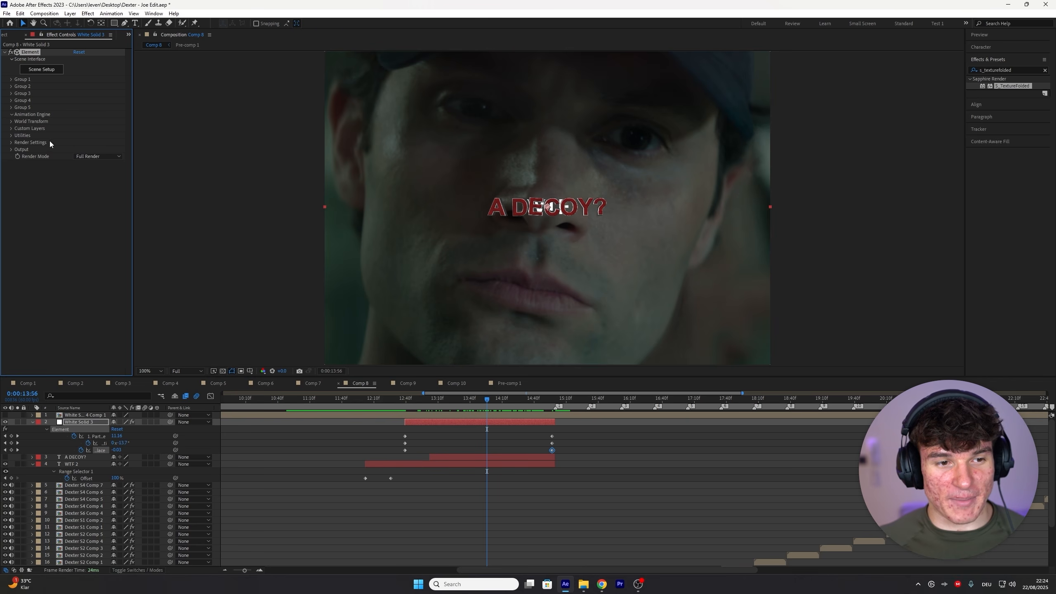
{"action": "left_click", "coordinate": [75, 122]}
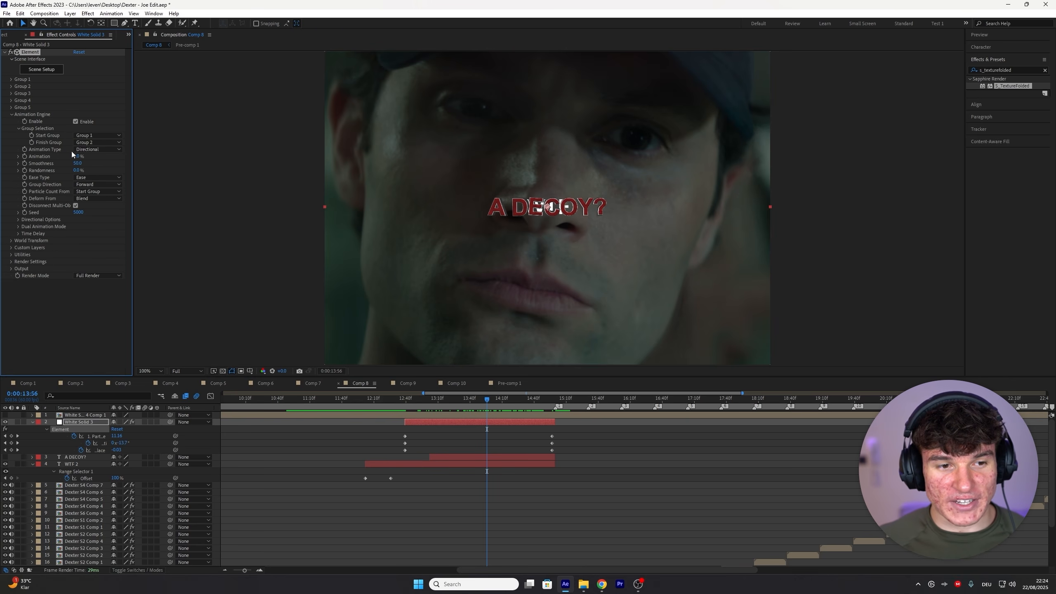
{"action": "left_click", "coordinate": [83, 150]}
{"action": "left_click", "coordinate": [111, 178]}
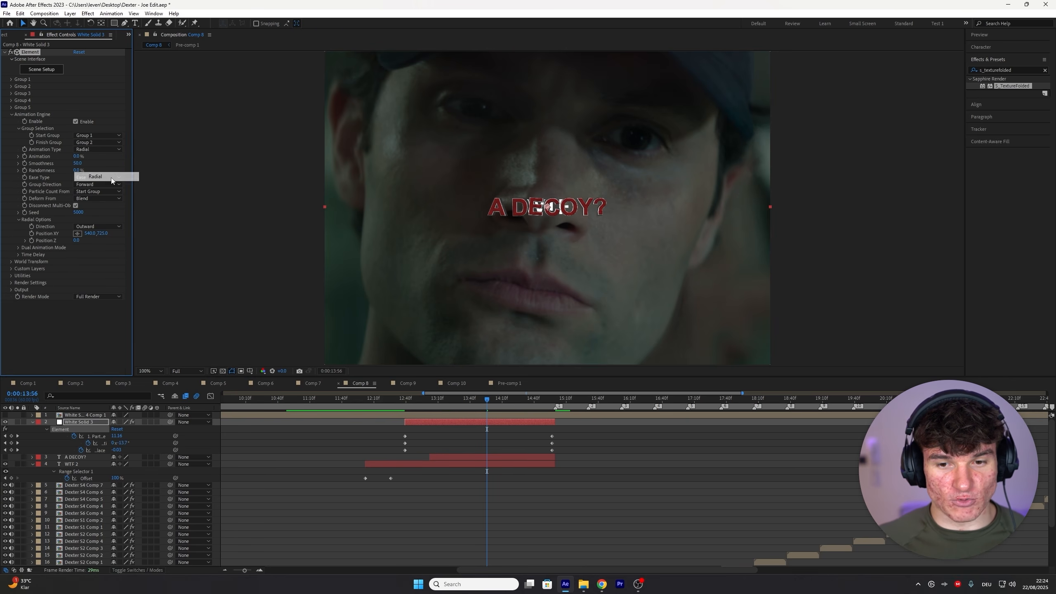
Keyframe the Animation Engine's Animation value from 100% at the start of White Solid 3 to 0% at 0:00:14:57
{"action": "left_click", "coordinate": [404, 399]}
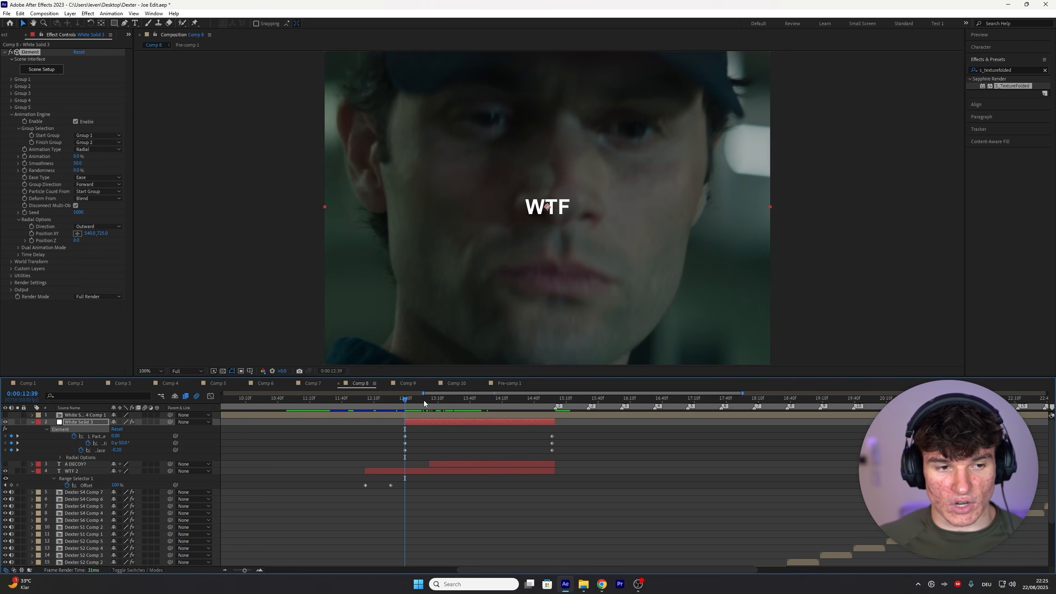
{"action": "left_click", "coordinate": [77, 156]}
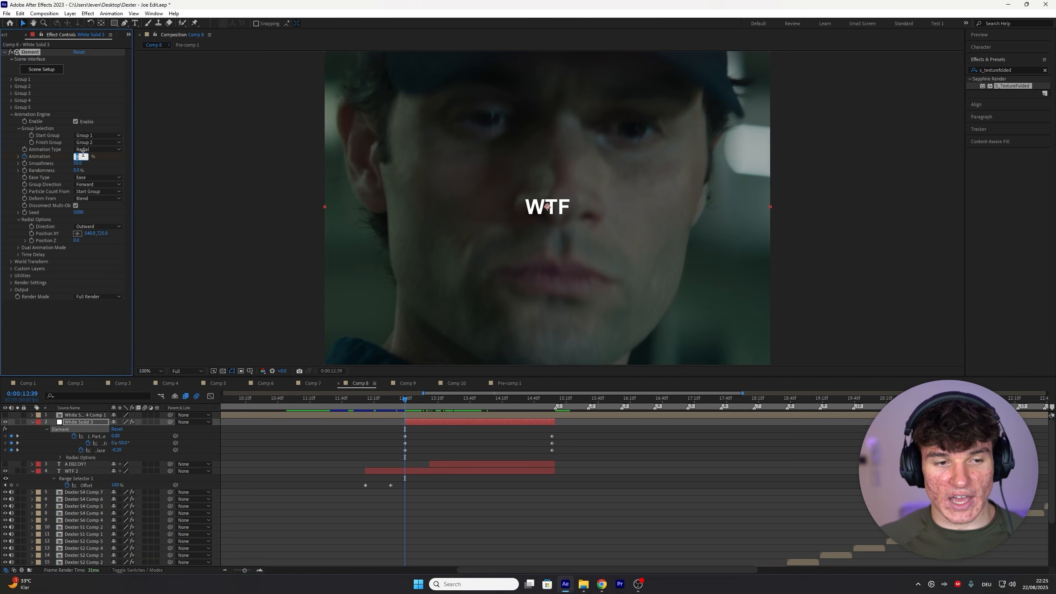
{"action": "type", "text": "100"}
{"action": "left_click", "coordinate": [551, 399]}
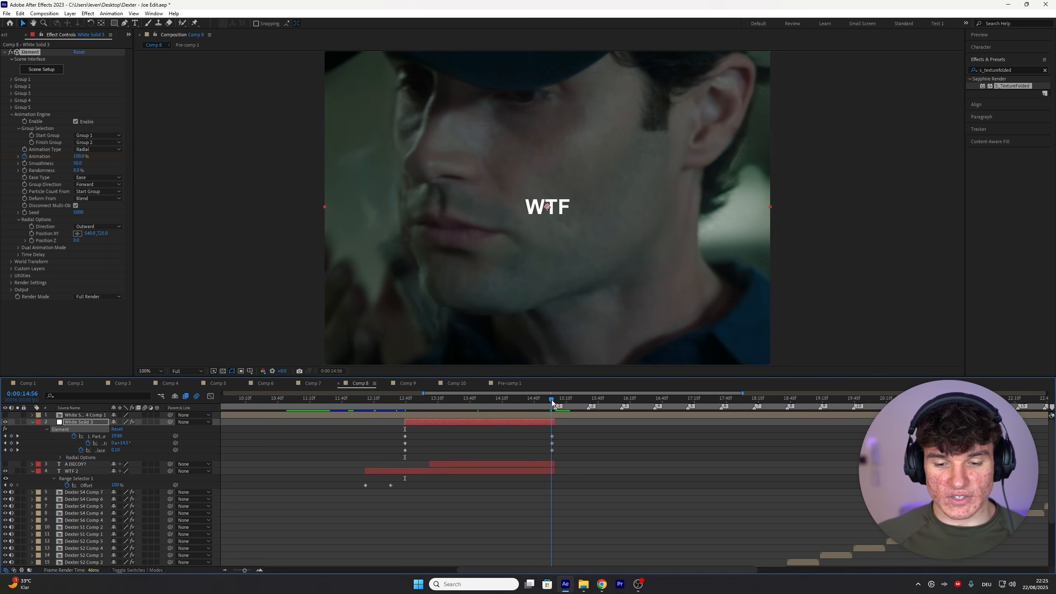
{"action": "type", "text": "0"}
{"action": "key", "text": "Return"}
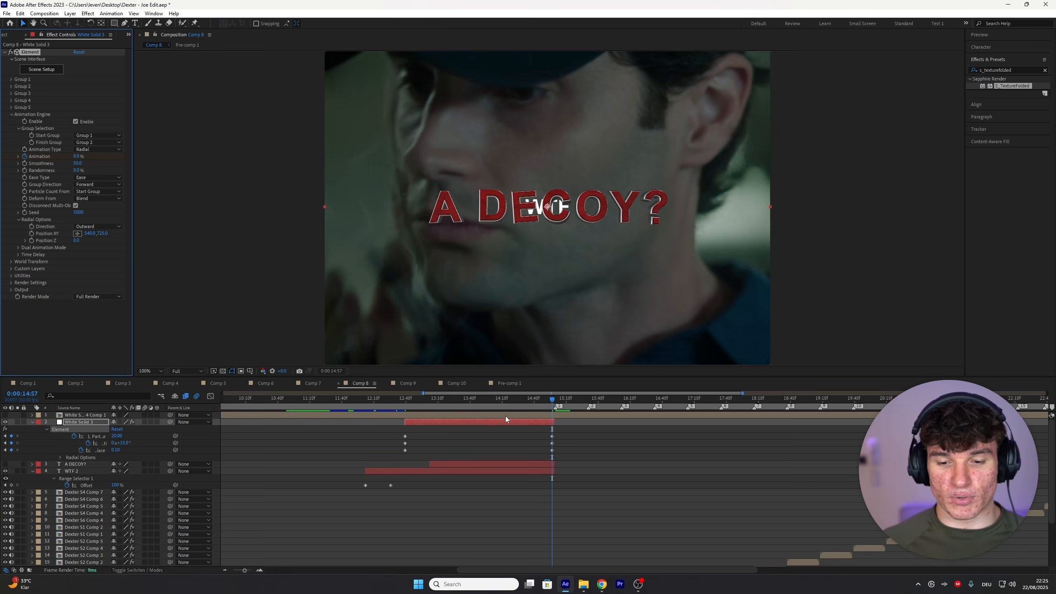
Apply Easy Ease to all start and end keyframes of the Element effect on White Solid 3
{"action": "key", "text": "u"}
{"action": "key", "text": "u"}
{"action": "left_click_drag", "start_coordinate": [402, 430], "coordinate": [567, 469]}
{"action": "right_click", "coordinate": [405, 450]}
{"action": "mouse_move", "coordinate": [457, 561]}
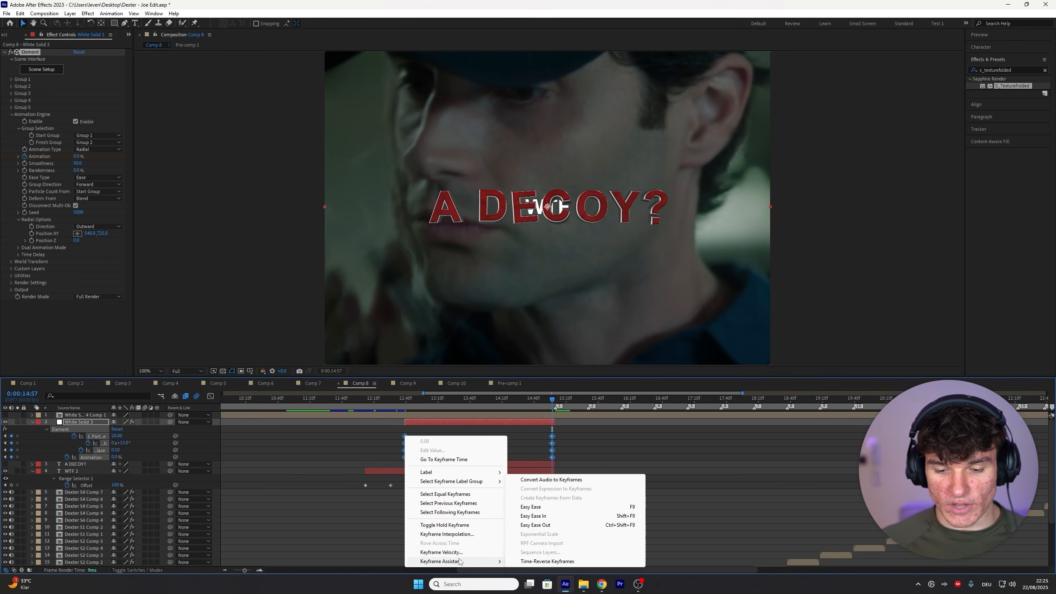
{"action": "left_click", "coordinate": [548, 502]}
{"action": "left_click_drag", "start_coordinate": [551, 398], "coordinate": [517, 392]}
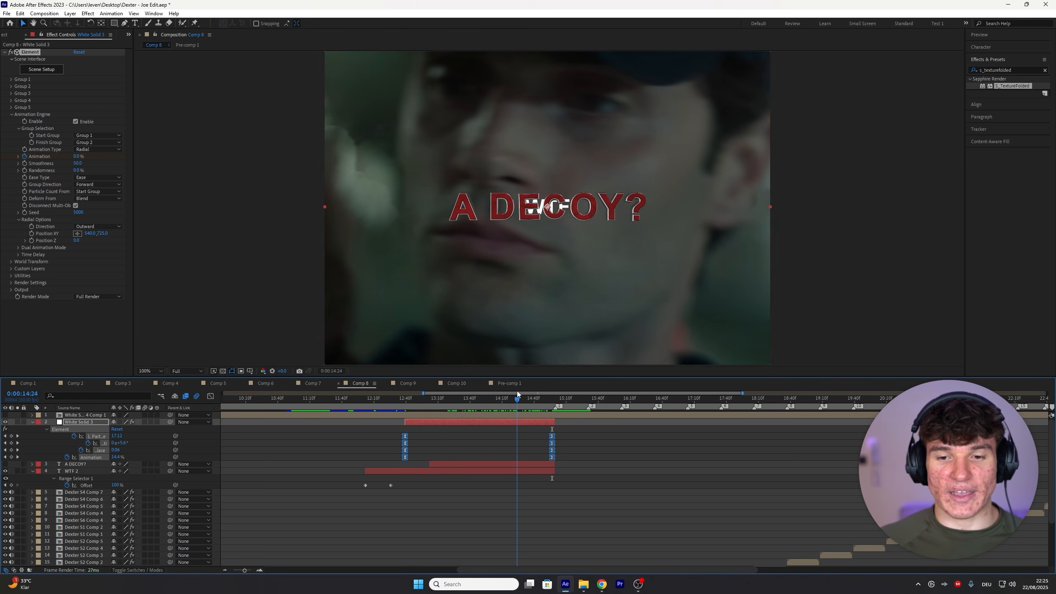
Reshape the Particle Size value curve to rise fast and settle slowly by extending the end keyframe's handle to the start
{"action": "left_click_drag", "start_coordinate": [560, 436], "coordinate": [391, 430]}
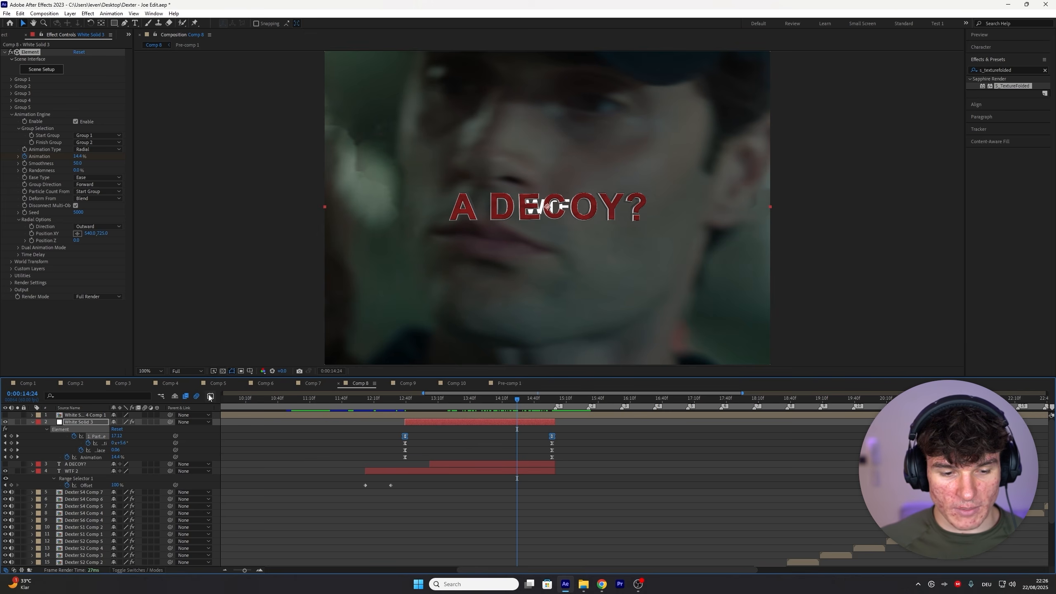
{"action": "left_click", "coordinate": [210, 396]}
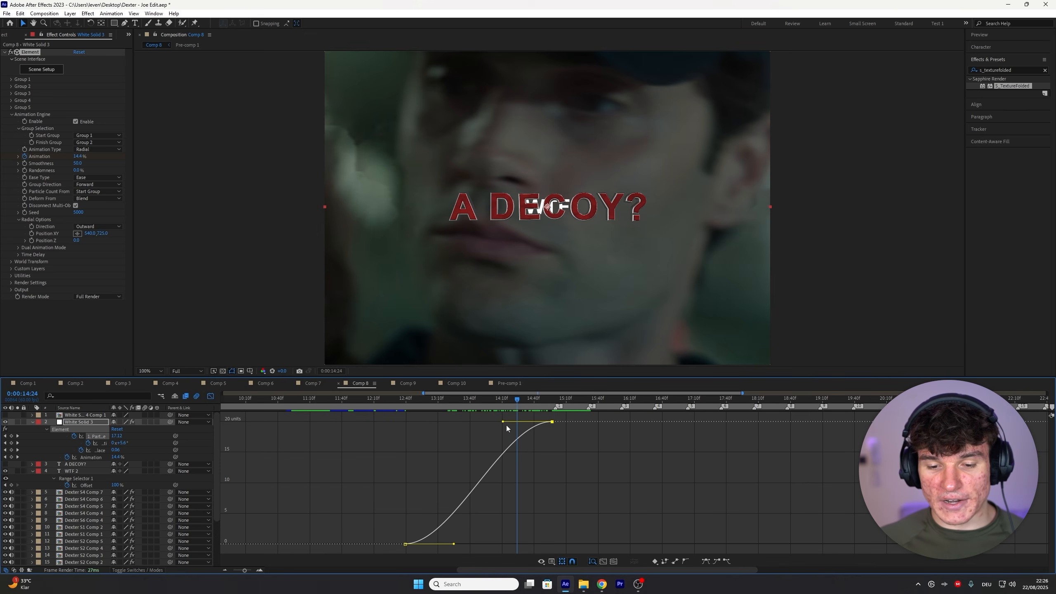
{"action": "left_click_drag", "start_coordinate": [493, 423], "coordinate": [399, 416]}
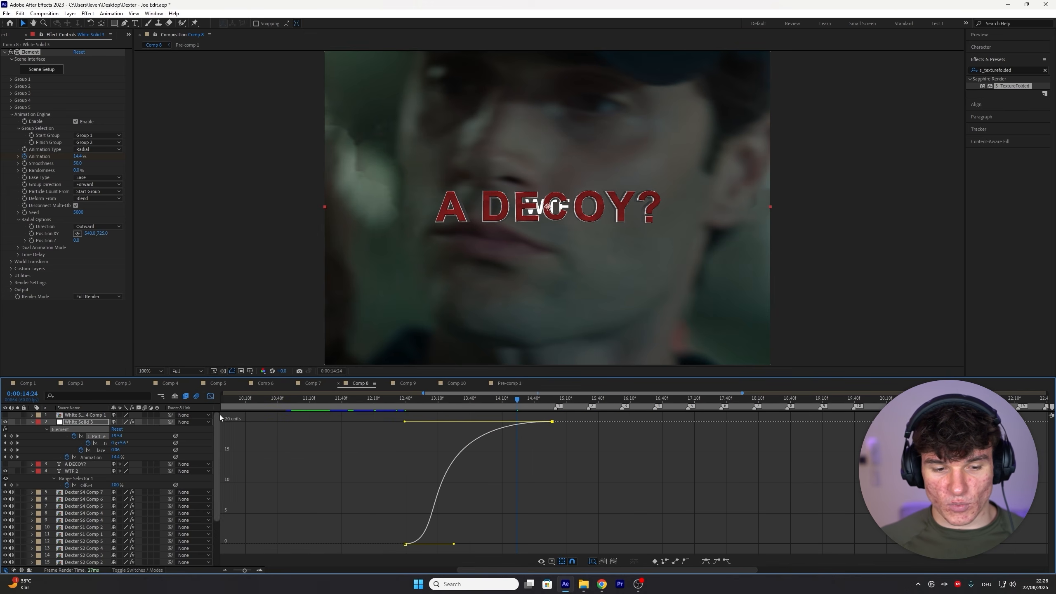
{"action": "left_click", "coordinate": [211, 397]}
Give the Rotation Random value curve the same fast-start, slow-finish shape by extending its end keyframe's handle to the start
{"action": "left_click", "coordinate": [102, 443]}
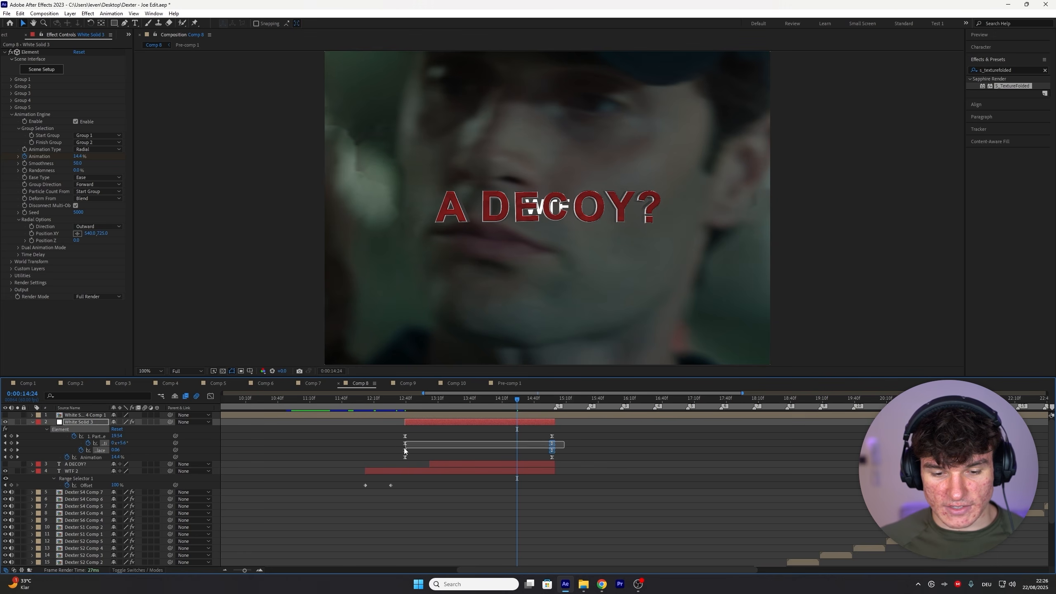
{"action": "left_click", "coordinate": [211, 396]}
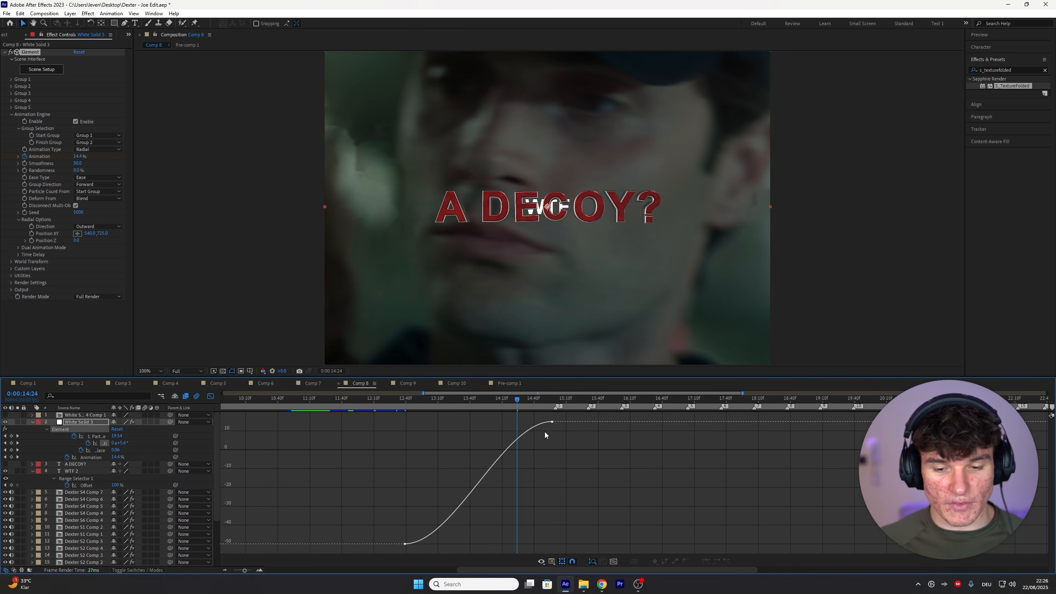
{"action": "left_click_drag", "start_coordinate": [505, 423], "coordinate": [400, 431]}
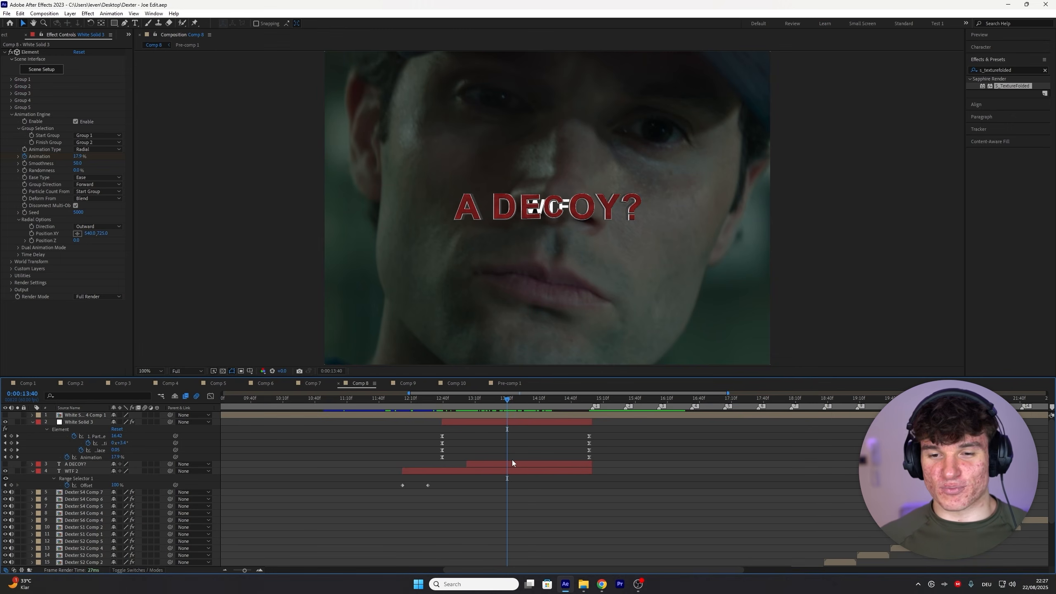
Apply the Deep Glow effect to White Solid 3 and set its Exposure to 0.40
{"action": "left_click", "coordinate": [973, 68]}
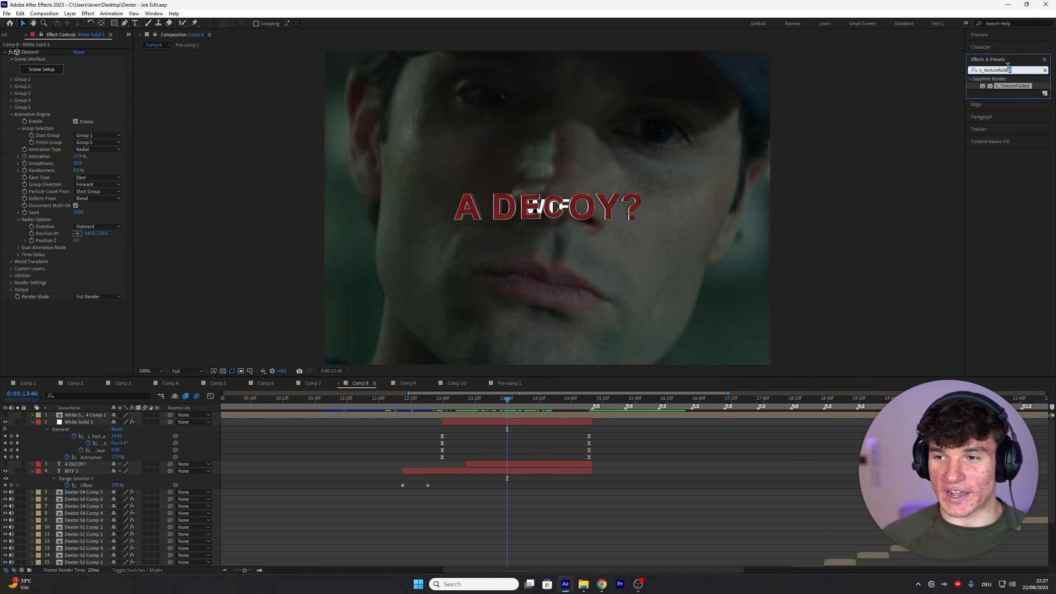
{"action": "type", "text": "deep glow"}
{"action": "left_click_drag", "start_coordinate": [999, 86], "coordinate": [453, 420]}
{"action": "left_click", "coordinate": [78, 295]}
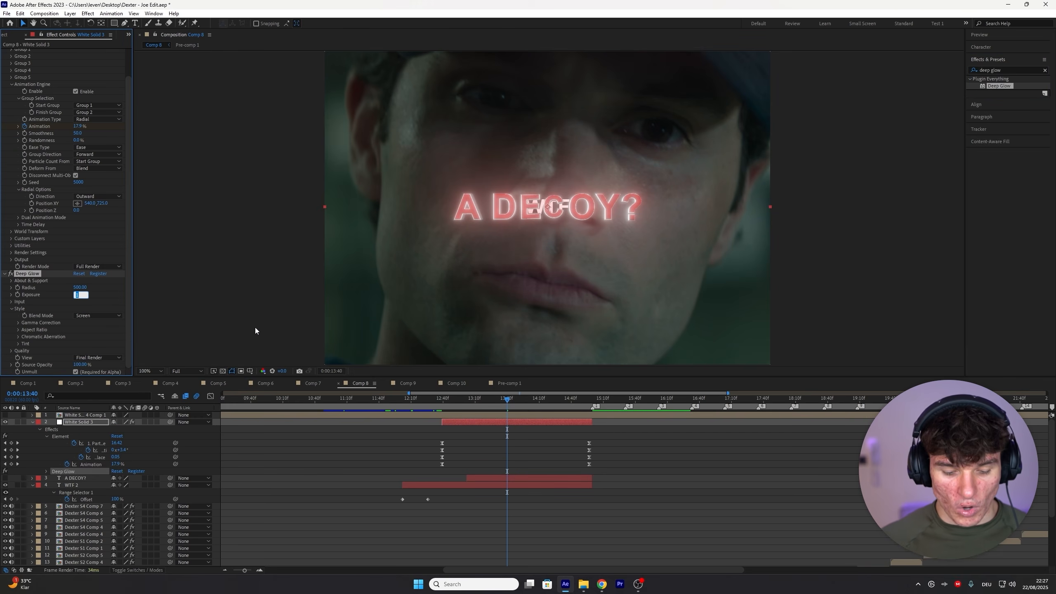
{"action": "key", "text": "Return"}
Apply Drop Shadow to White Solid 3 with Opacity 100%, Distance 0 and Softness 150
{"action": "left_click", "coordinate": [1008, 71]}
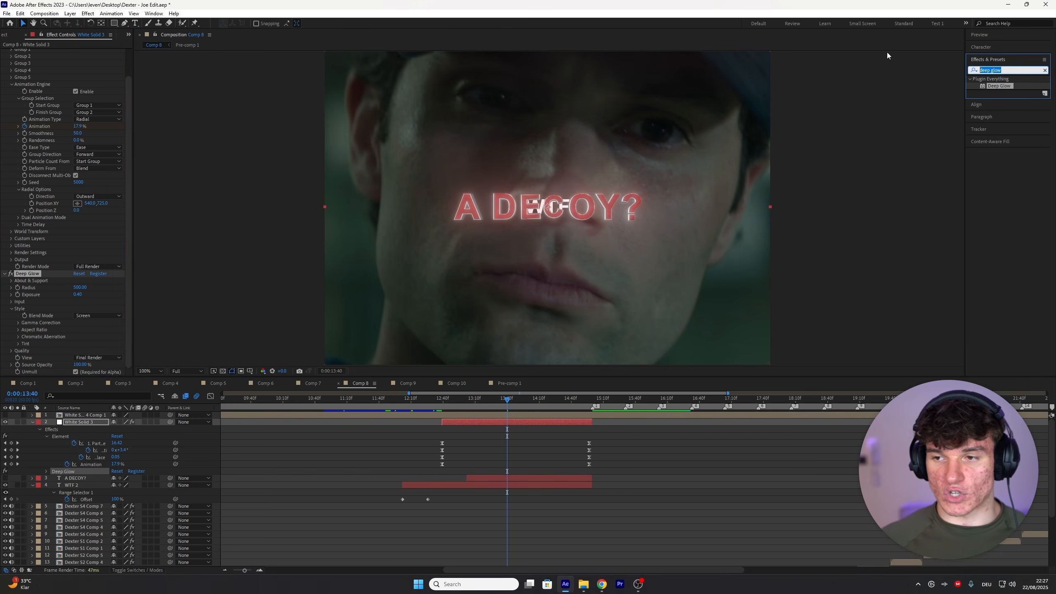
{"action": "type", "text": "drop shadow"}
{"action": "left_click_drag", "start_coordinate": [1008, 128], "coordinate": [540, 423]}
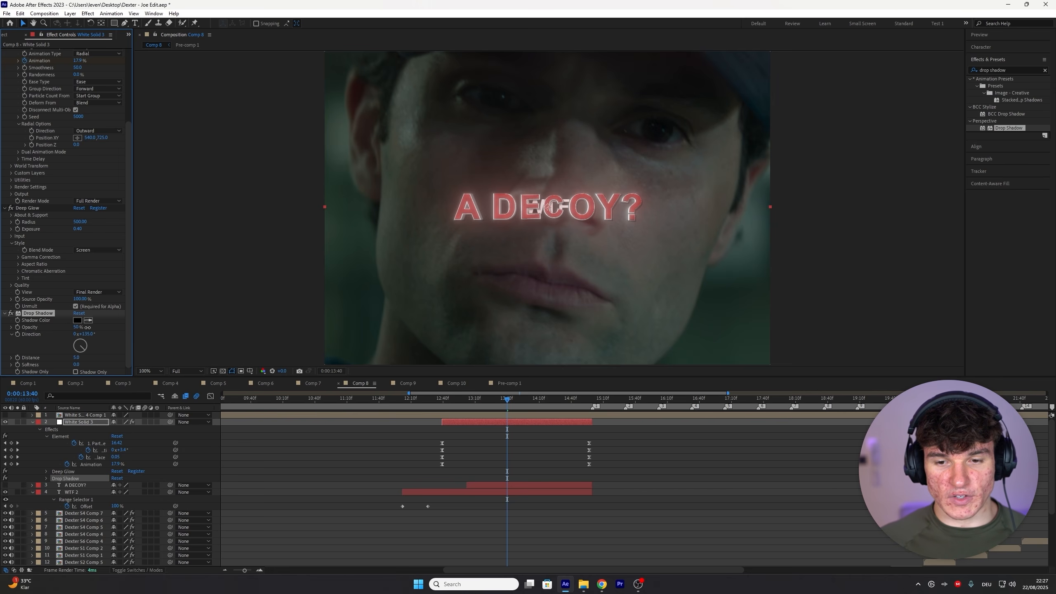
{"action": "left_click_drag", "start_coordinate": [87, 328], "coordinate": [268, 313]}
{"action": "left_click_drag", "start_coordinate": [77, 357], "coordinate": [61, 366]}
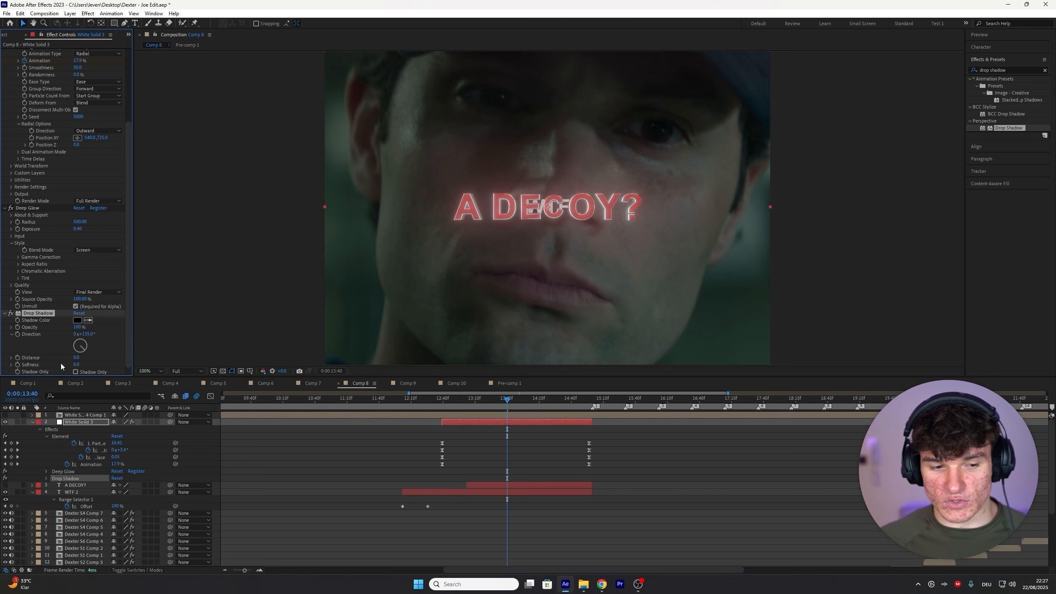
{"action": "type", "text": "15"}
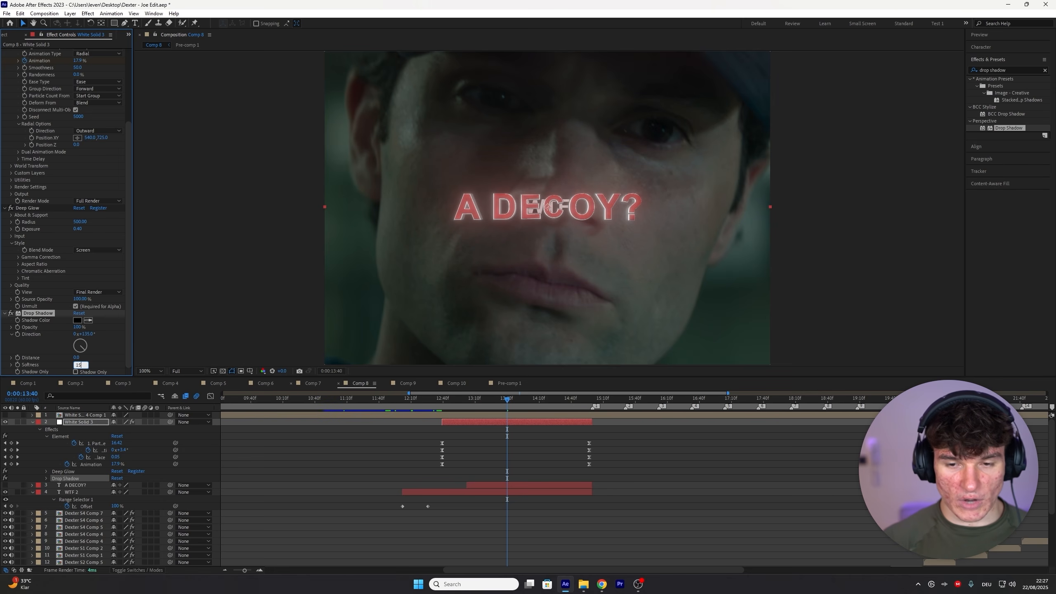
{"action": "type", "text": "0"}
{"action": "key", "text": "Return"}
Copy the Deep Glow and Drop Shadow effects from White Solid 3 to the WTF 2 text layer
{"action": "left_click", "coordinate": [34, 209]}
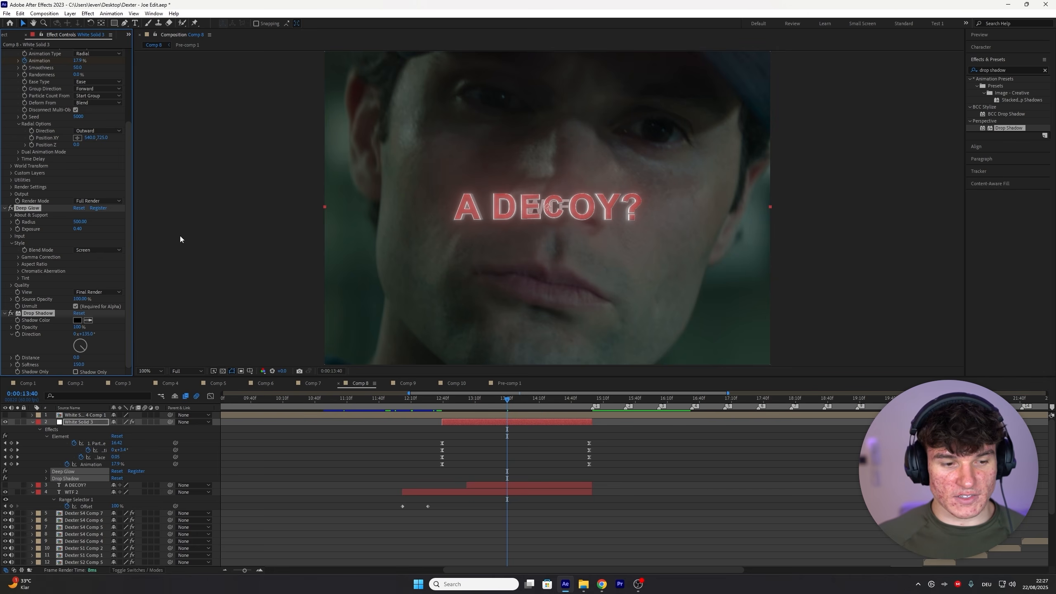
{"action": "left_click", "coordinate": [430, 492]}
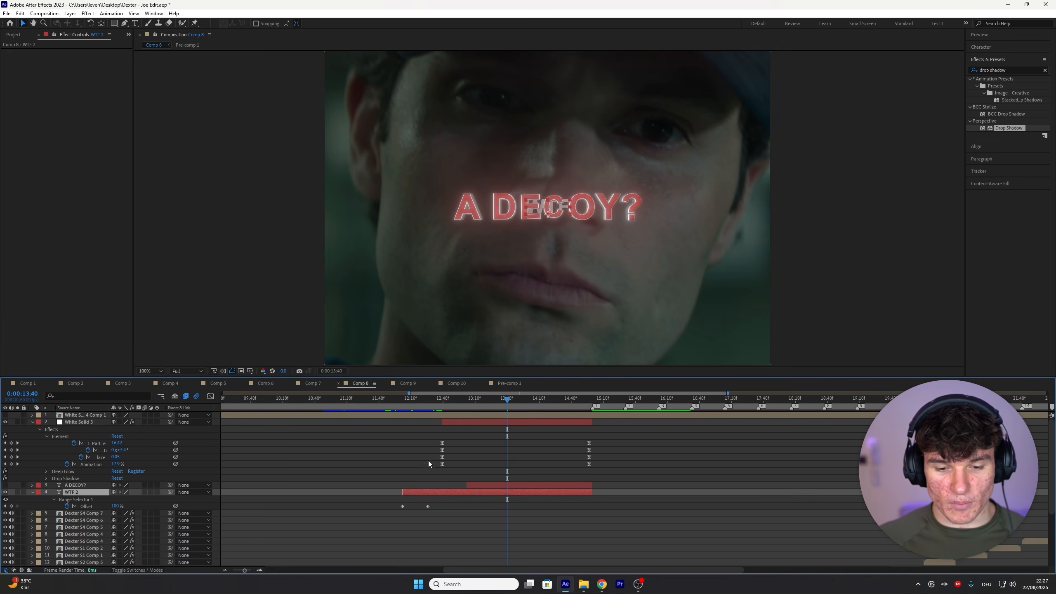
{"action": "left_click", "coordinate": [422, 398]}
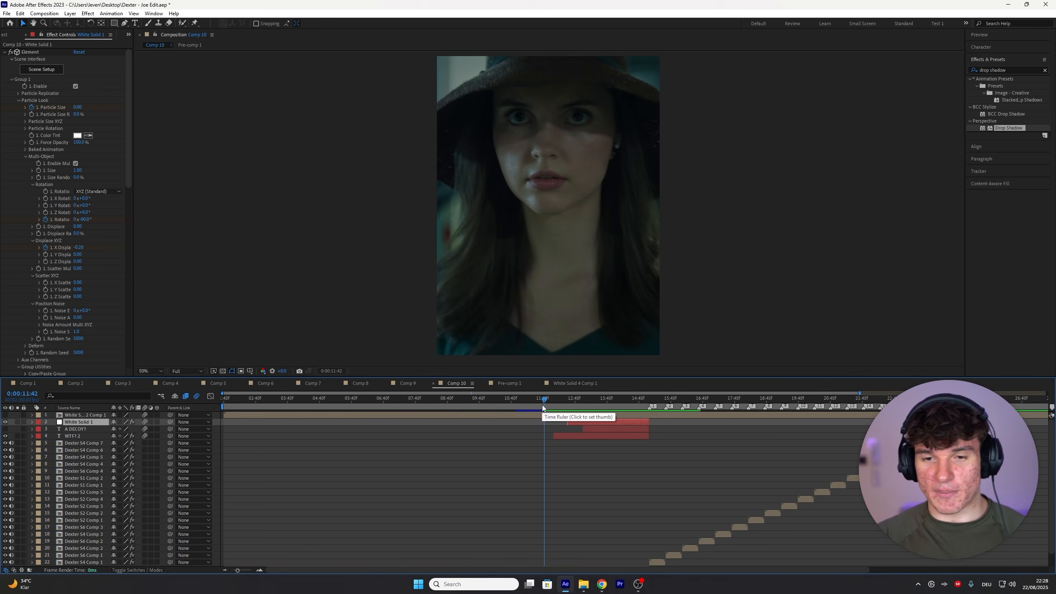
Preview the text animation in Comp 10 and turn on the visibility of Adjustment Layer 2
{"action": "key", "text": "space"}
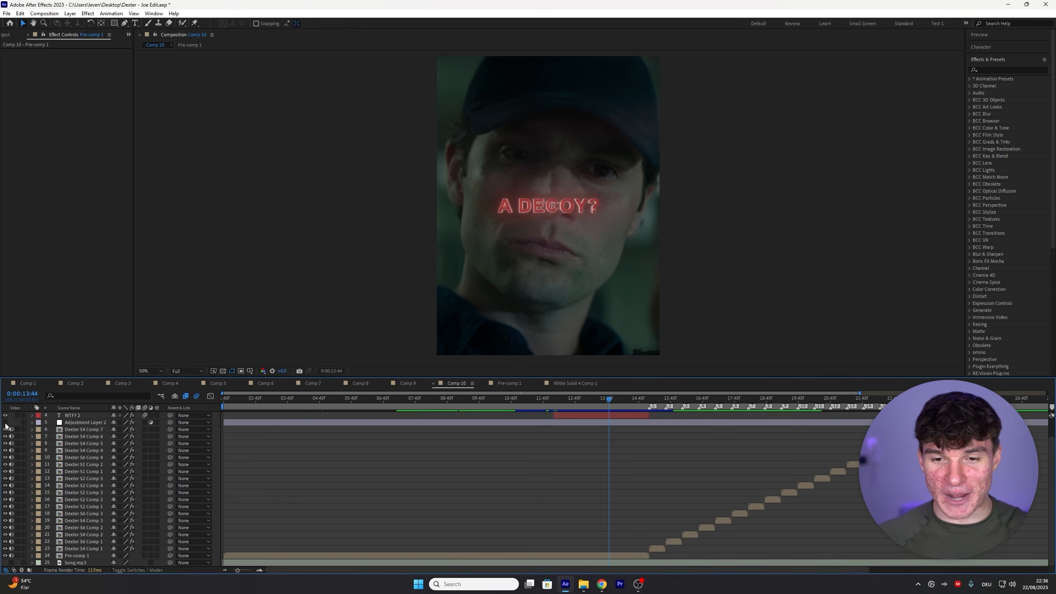
{"action": "left_click", "coordinate": [5, 423]}
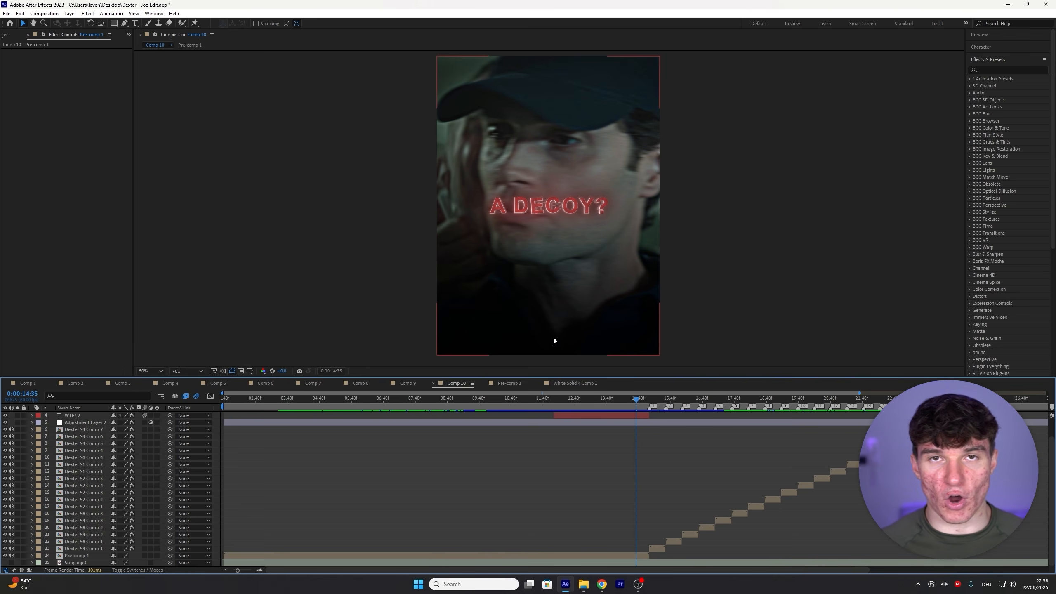
Add a new adjustment layer on top of all layers in Comp 10
{"action": "left_click", "coordinate": [249, 571]}
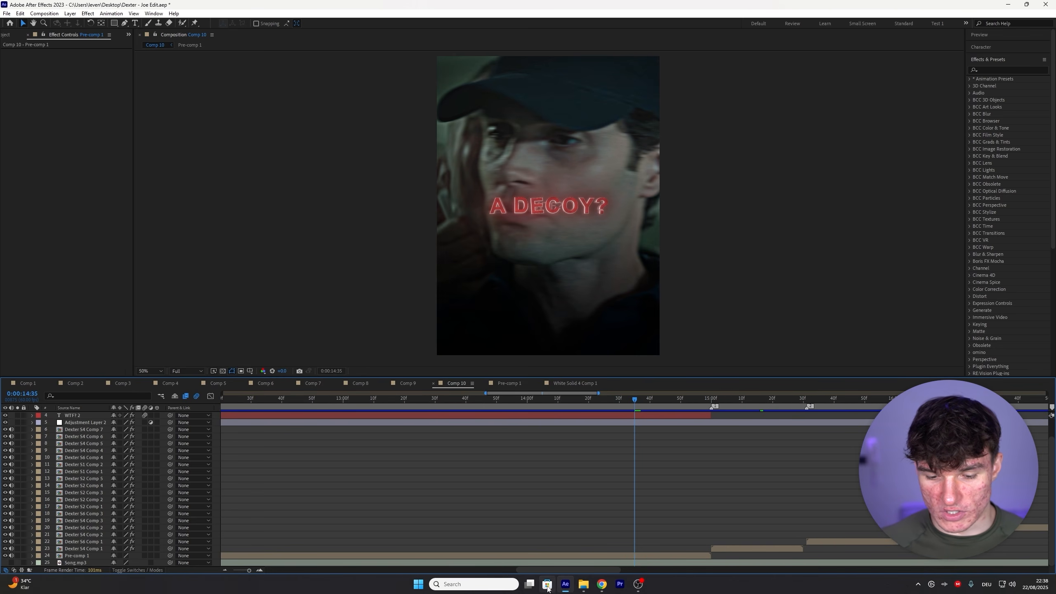
{"action": "left_click_drag", "start_coordinate": [553, 572], "coordinate": [573, 568]}
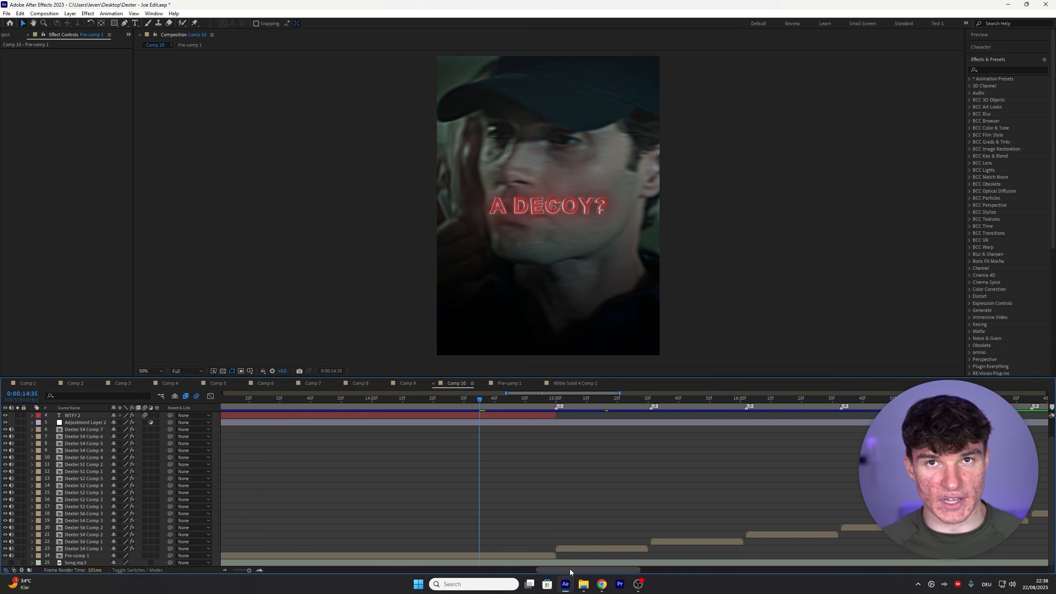
{"action": "left_click", "coordinate": [70, 14]}
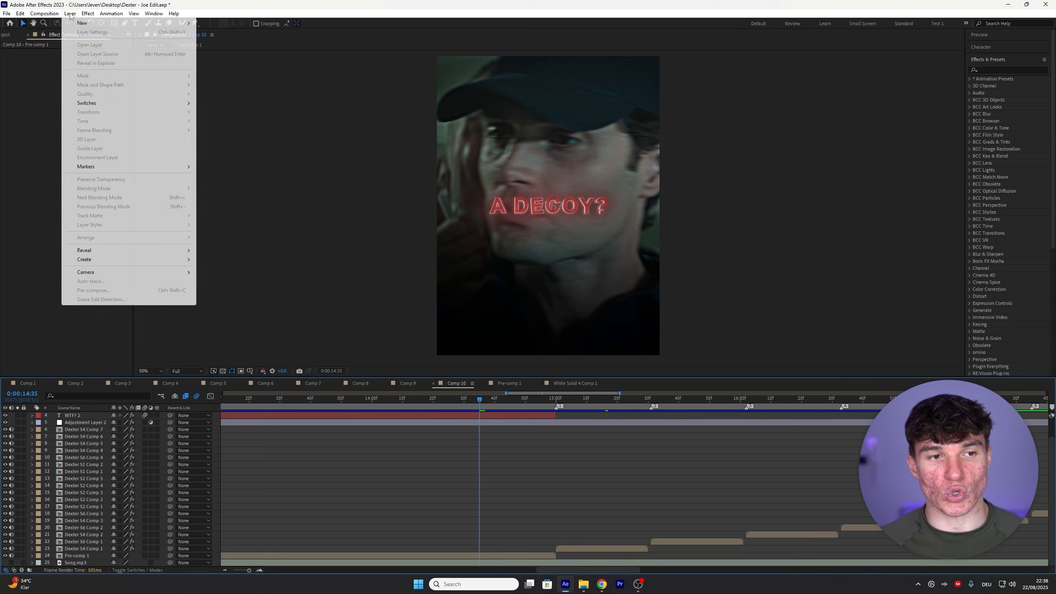
{"action": "mouse_move", "coordinate": [84, 21]}
{"action": "left_click", "coordinate": [243, 79]}
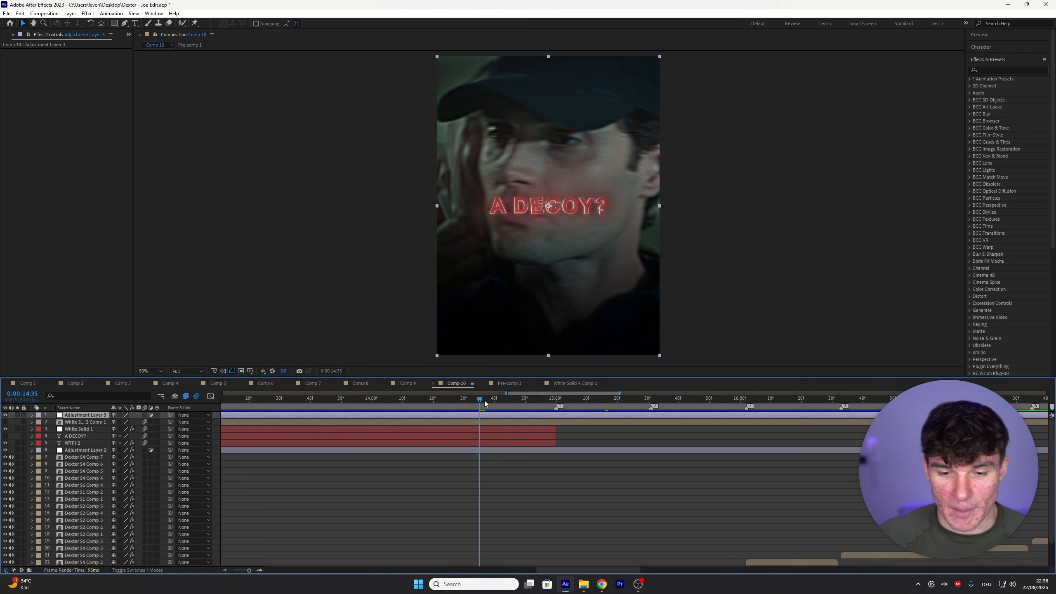
Split the new adjustment layer at 0:00:14:40 and 0:00:15:20 and delete the outer pieces, keeping only the section around the text-to-clip transition
{"action": "left_click_drag", "start_coordinate": [484, 401], "coordinate": [495, 400]}
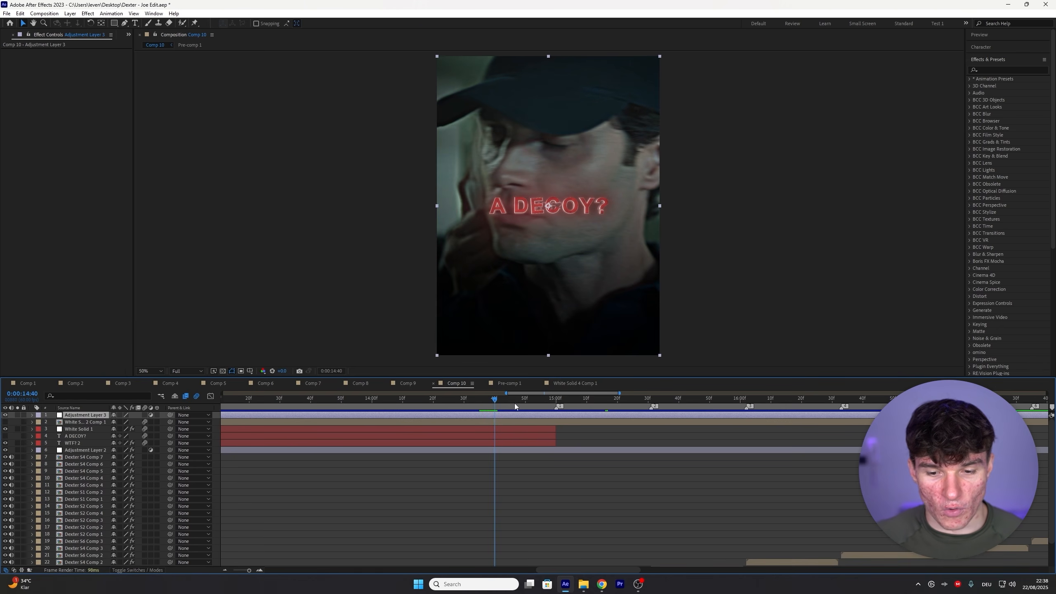
{"action": "key", "text": "ctrl+shift+d"}
{"action": "left_click", "coordinate": [617, 403]}
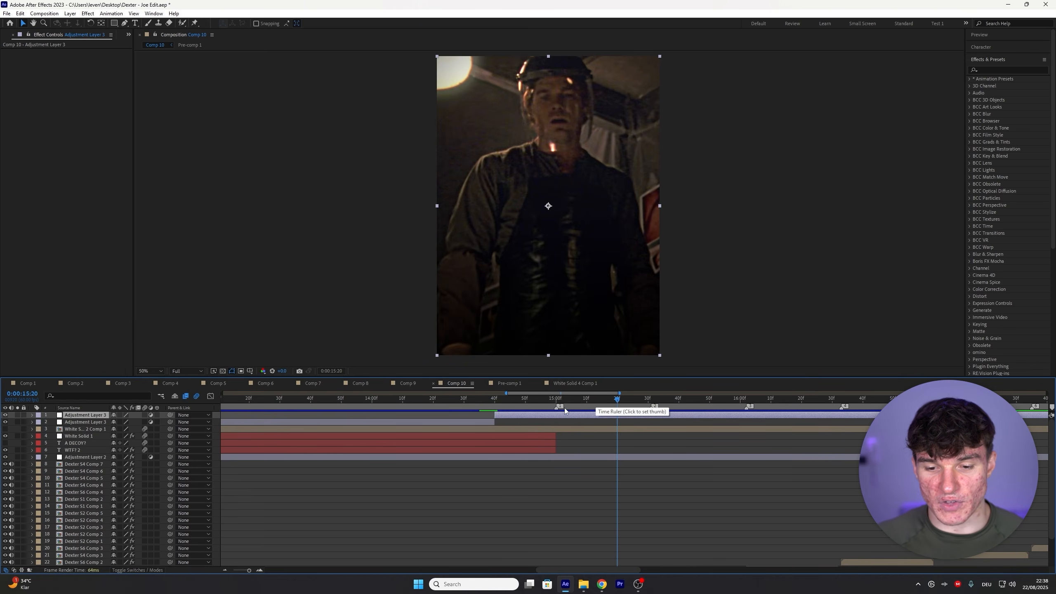
{"action": "key", "text": "ctrl+shift+d"}
{"action": "key", "text": "Delete"}
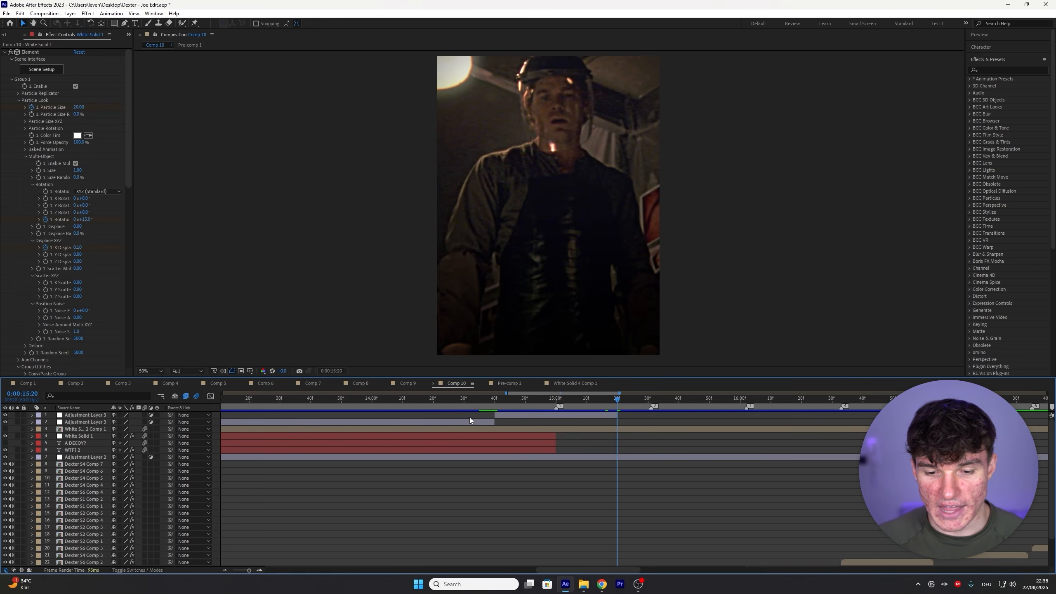
{"action": "left_click", "coordinate": [474, 420]}
{"action": "key", "text": "Delete"}
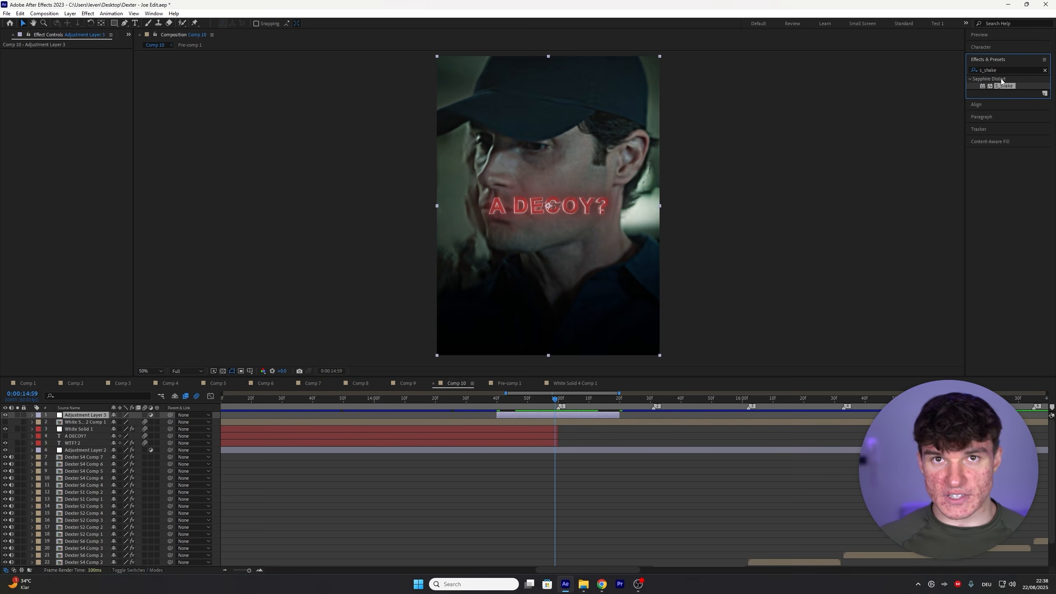
Apply S_Shake to Adjustment Layer 3 and keyframe its Amplitude at 0.3 at 0:00:15:00
{"action": "left_click_drag", "start_coordinate": [1009, 90], "coordinate": [540, 415]}
{"action": "left_click", "coordinate": [558, 397]}
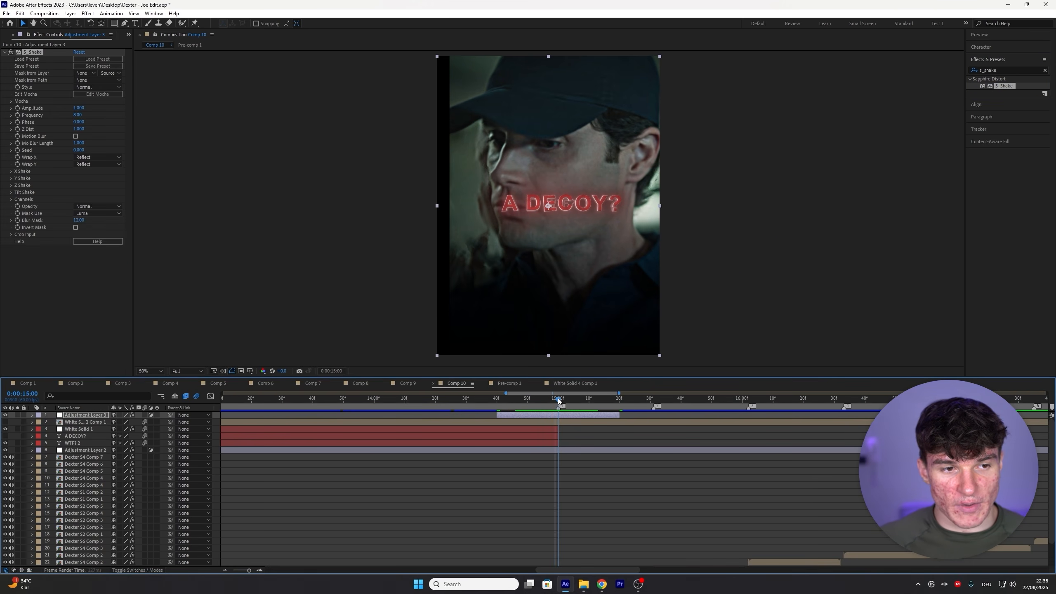
{"action": "left_click", "coordinate": [17, 108]}
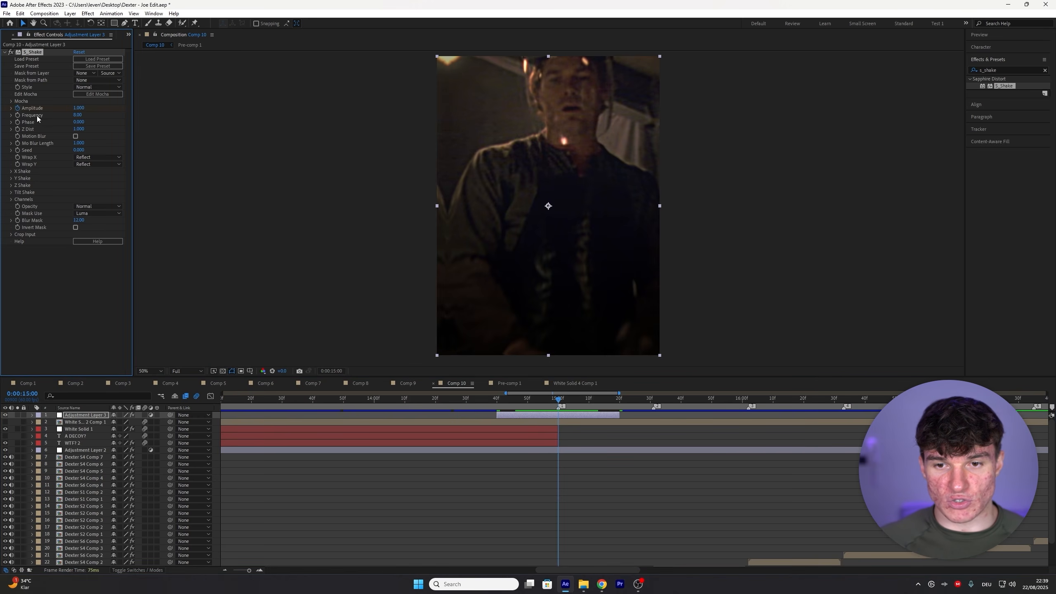
{"action": "left_click", "coordinate": [77, 108]}
{"action": "type", "text": "0"}
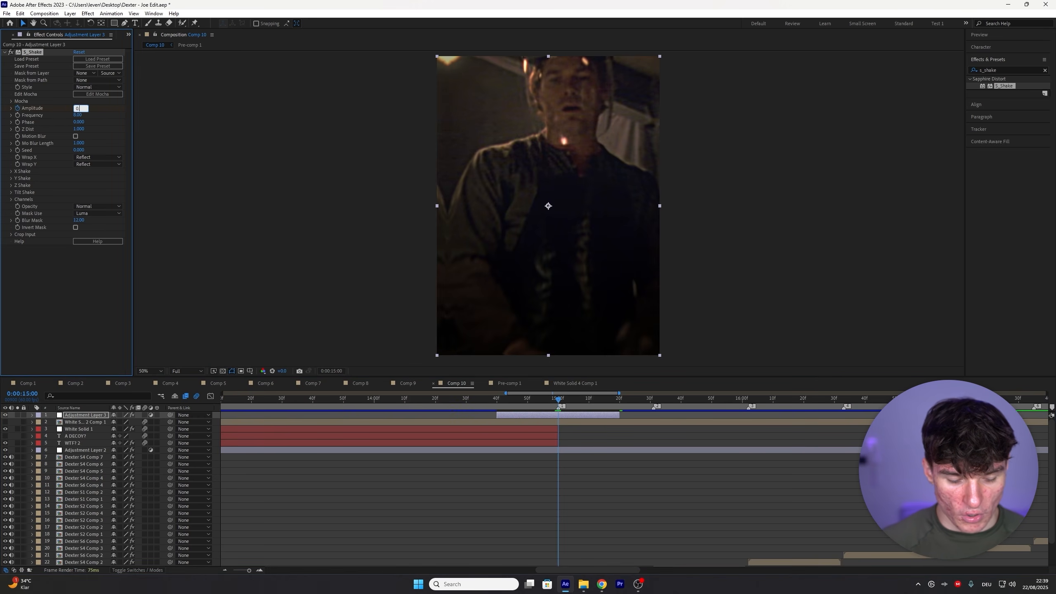
{"action": "type", "text": ".3"}
{"action": "key", "text": "Return"}
Keyframe the S_Shake Amplitude at 0 at the adjustment layer's start, 0:00:14:40, and at its end, 0:00:15:20
{"action": "key", "text": "i"}
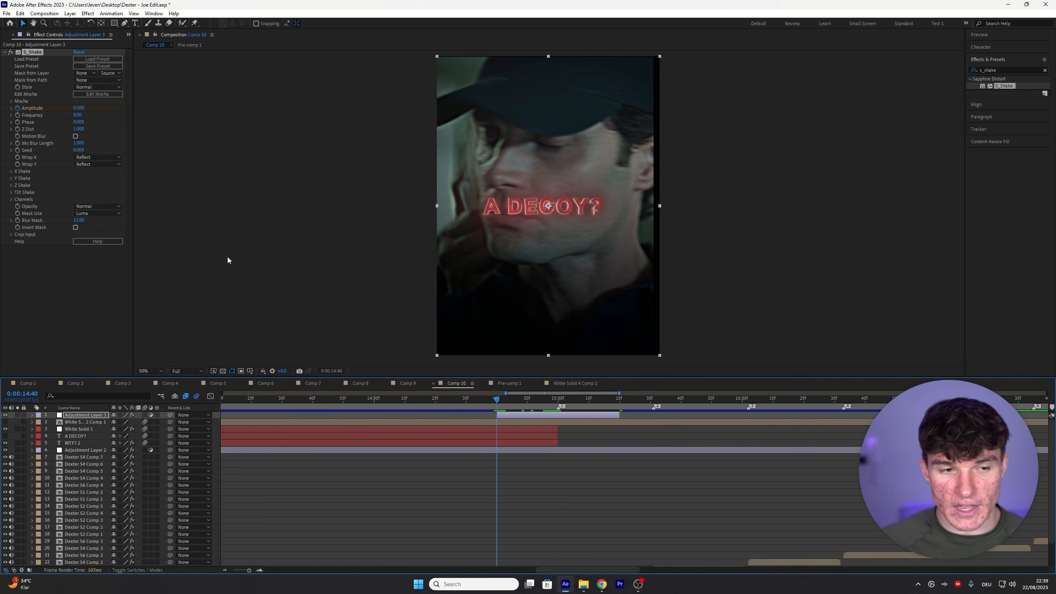
{"action": "left_click", "coordinate": [75, 109]}
{"action": "type", "text": "0"}
{"action": "key", "text": "Return"}
{"action": "key", "text": "u"}
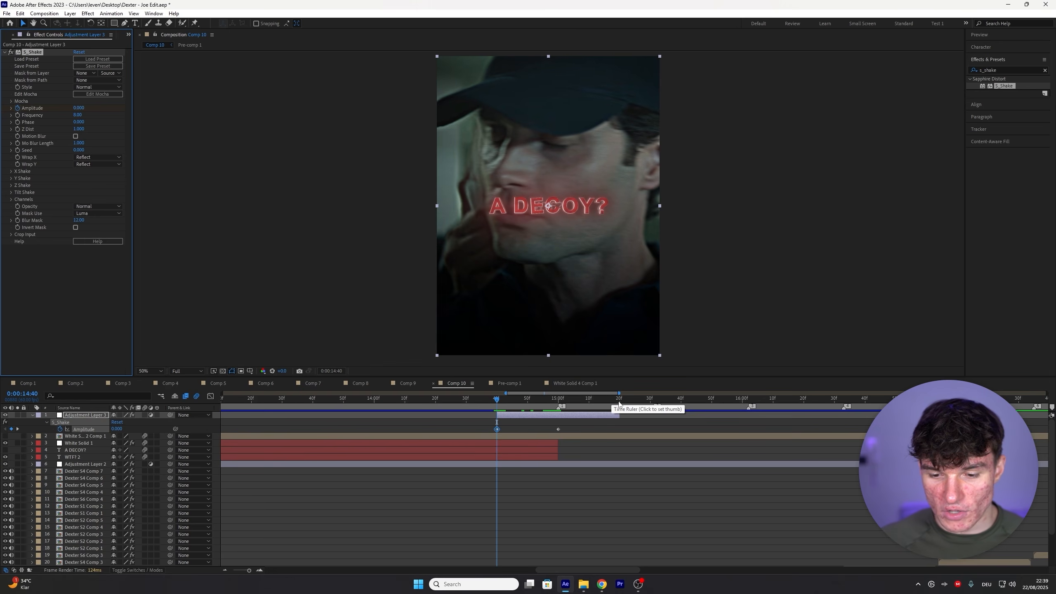
{"action": "left_click", "coordinate": [619, 402]}
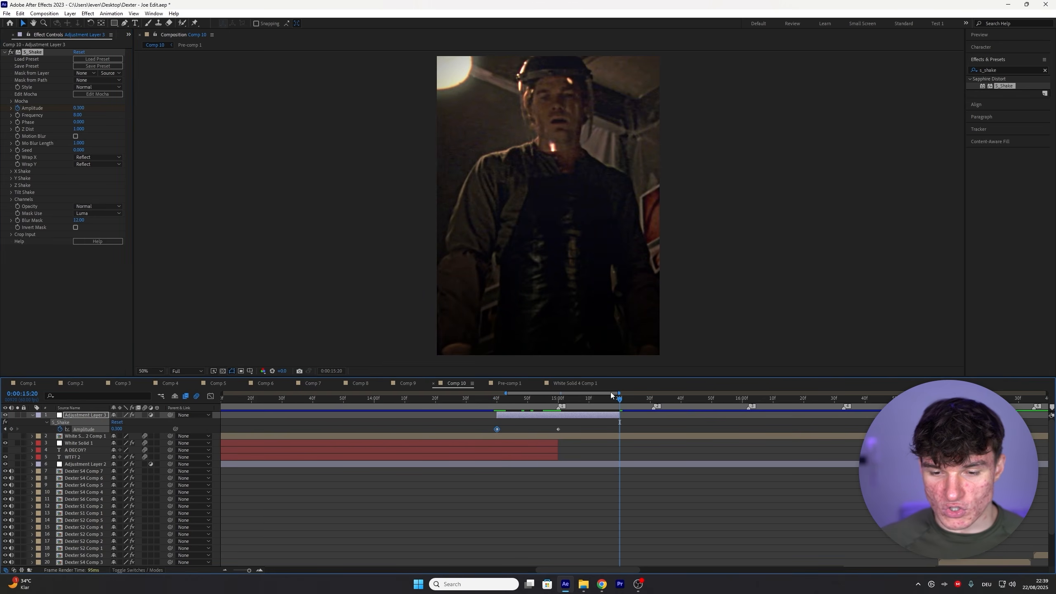
{"action": "left_click", "coordinate": [80, 109]}
{"action": "type", "text": "0"}
{"action": "key", "text": "Return"}
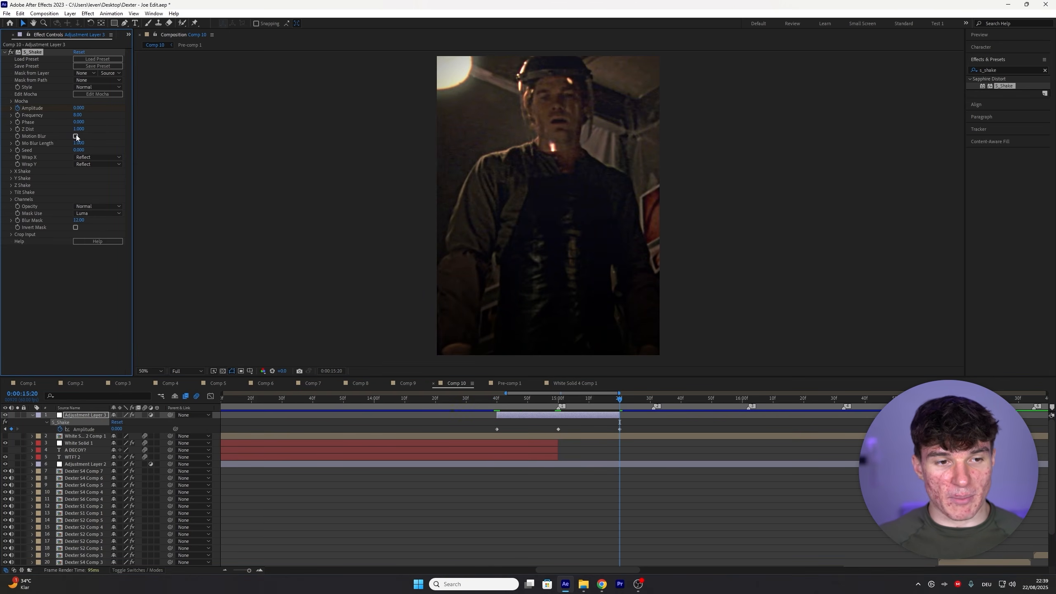
Enable Motion Blur in S_Shake and apply Easy Ease to all three Amplitude keyframes
{"action": "left_click_drag", "start_coordinate": [629, 430], "coordinate": [493, 427]}
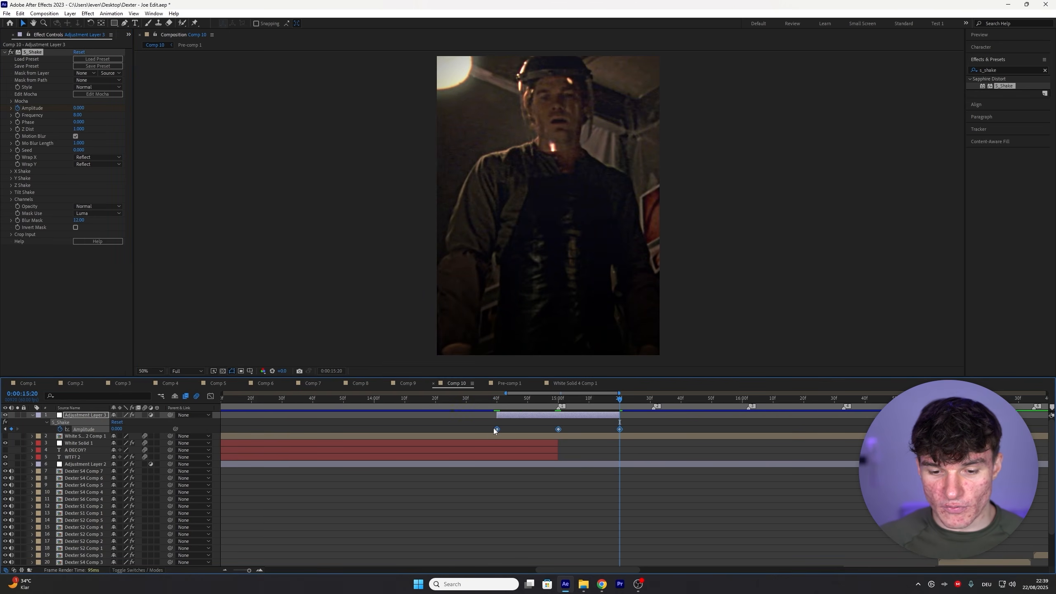
{"action": "right_click", "coordinate": [495, 429]}
{"action": "mouse_move", "coordinate": [560, 553]}
{"action": "left_click", "coordinate": [622, 500]}
Lengthen the ease handles of the outer Amplitude keyframes inward to form a sharper central peak, and check the shake near the cut
{"action": "left_click", "coordinate": [210, 396]}
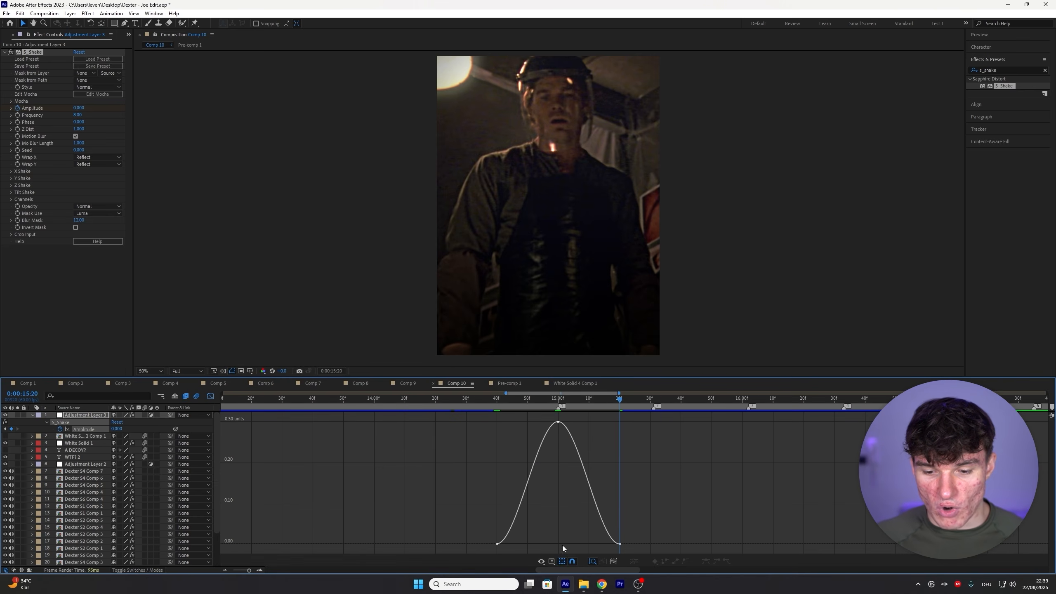
{"action": "left_click", "coordinate": [620, 544]}
{"action": "left_click_drag", "start_coordinate": [599, 544], "coordinate": [549, 547]}
{"action": "left_click", "coordinate": [497, 545]}
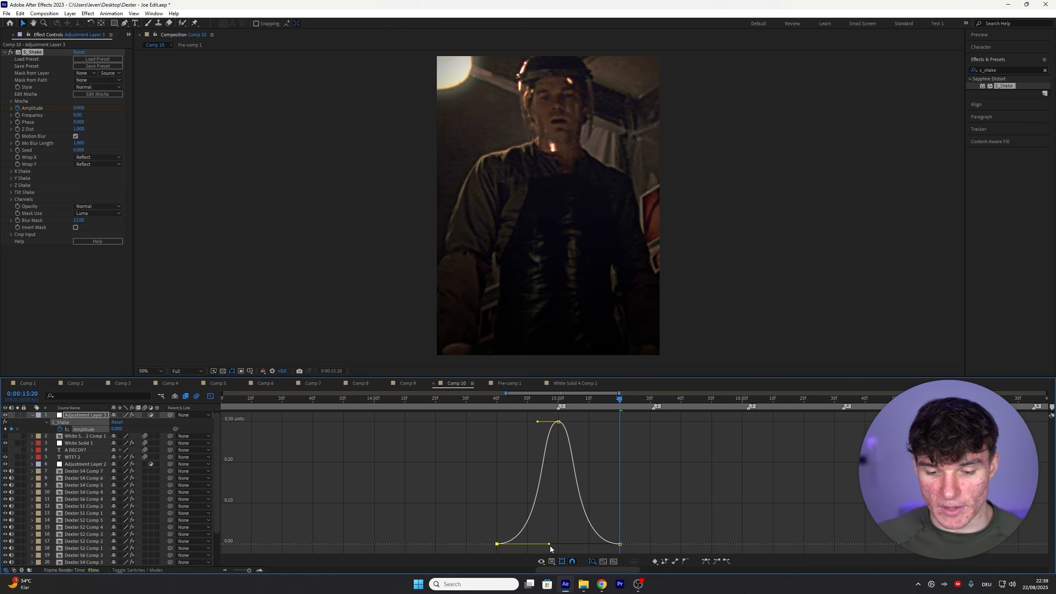
{"action": "key", "text": "shift+F3"}
{"action": "left_click", "coordinate": [549, 399]}
{"action": "left_click_drag", "start_coordinate": [550, 396], "coordinate": [555, 397]}
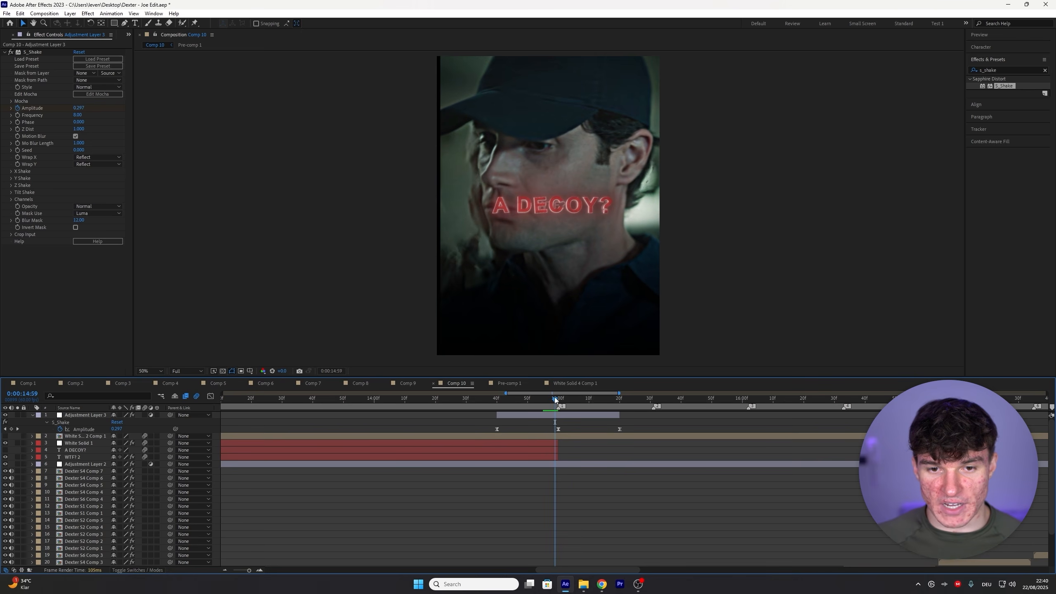
Pre-compose the White Solid 1, A DECOY? and WTF 2 layers together
{"action": "left_click", "coordinate": [546, 446]}
{"action": "left_click", "coordinate": [528, 457], "text": "shift"}
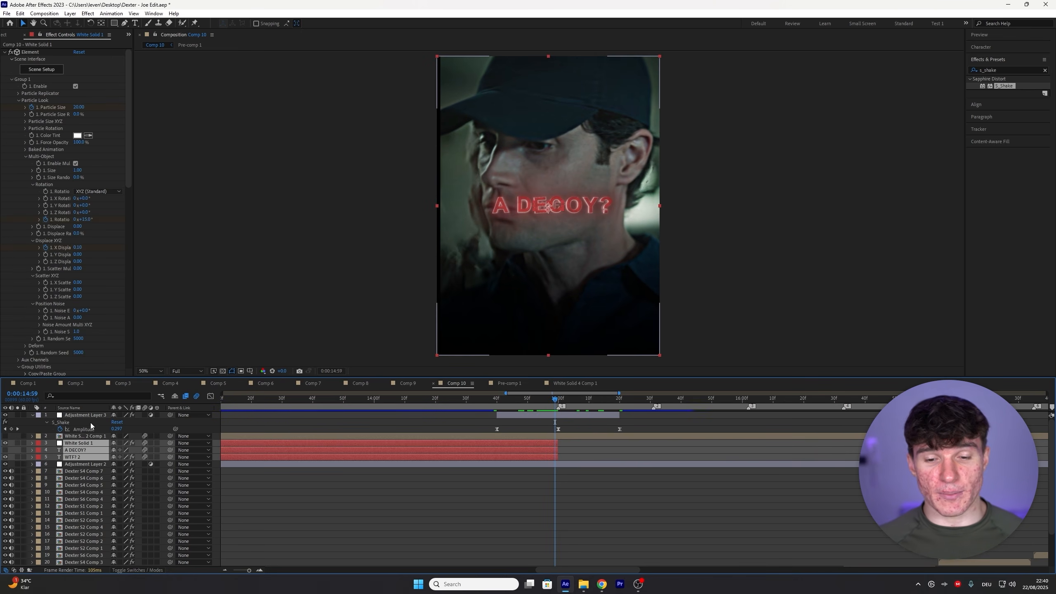
{"action": "right_click", "coordinate": [324, 454]}
{"action": "left_click", "coordinate": [362, 398]}
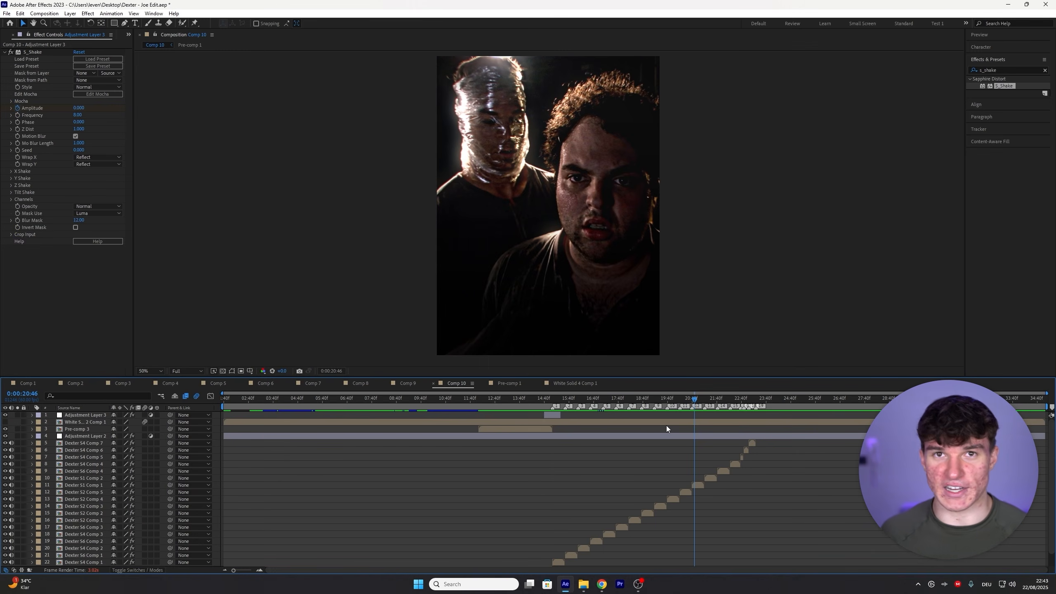
Pre-compose all Dexter clip layers, from Dexter S4 Comp 7 down to Dexter S4 Comp 1, into a single composition with all attributes moved
{"action": "scroll", "coordinate": [752, 464], "scroll_direction": "down", "scroll_amount": 2}
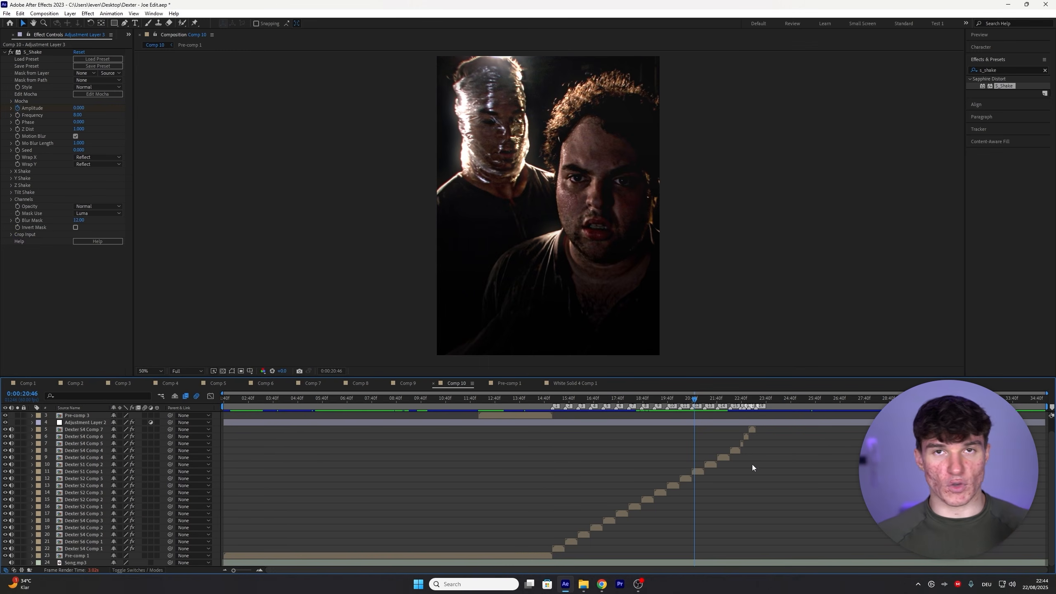
{"action": "left_click", "coordinate": [752, 431]}
{"action": "left_click", "coordinate": [557, 549], "text": "shift"}
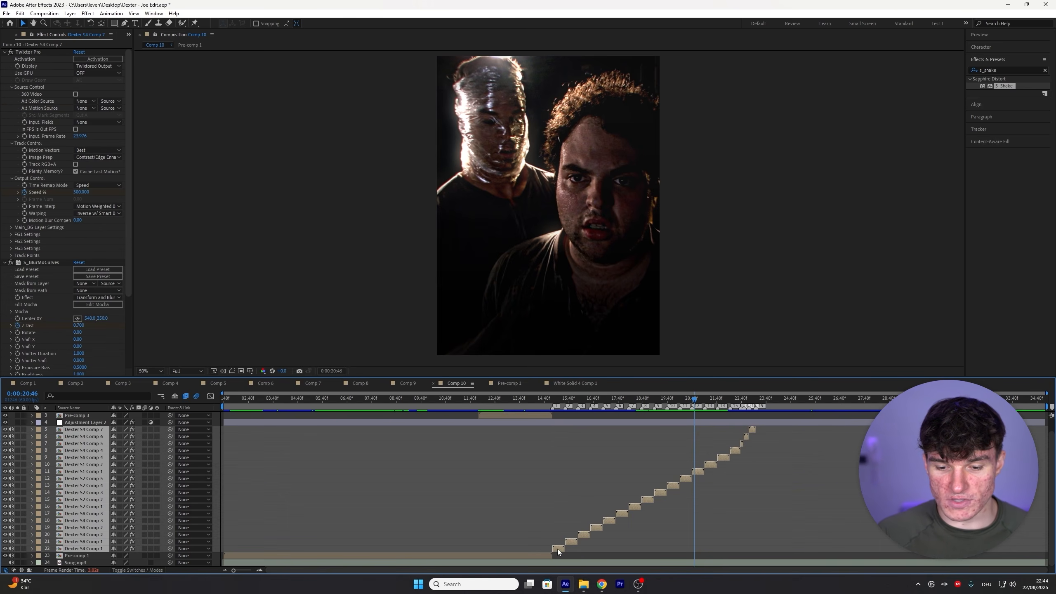
{"action": "right_click", "coordinate": [558, 549]}
{"action": "left_click", "coordinate": [589, 494]}
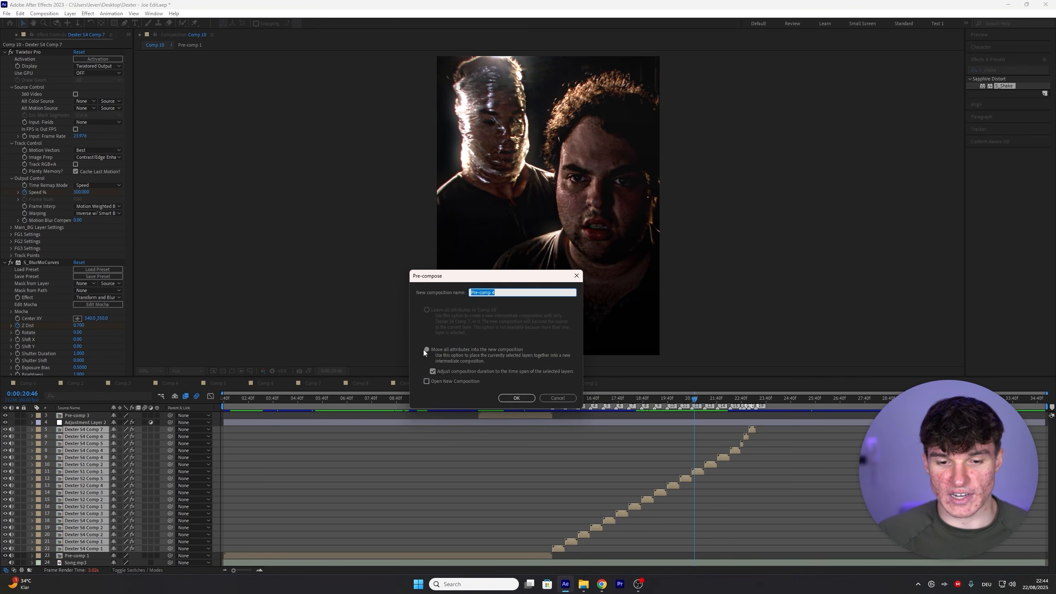
{"action": "left_click", "coordinate": [500, 398]}
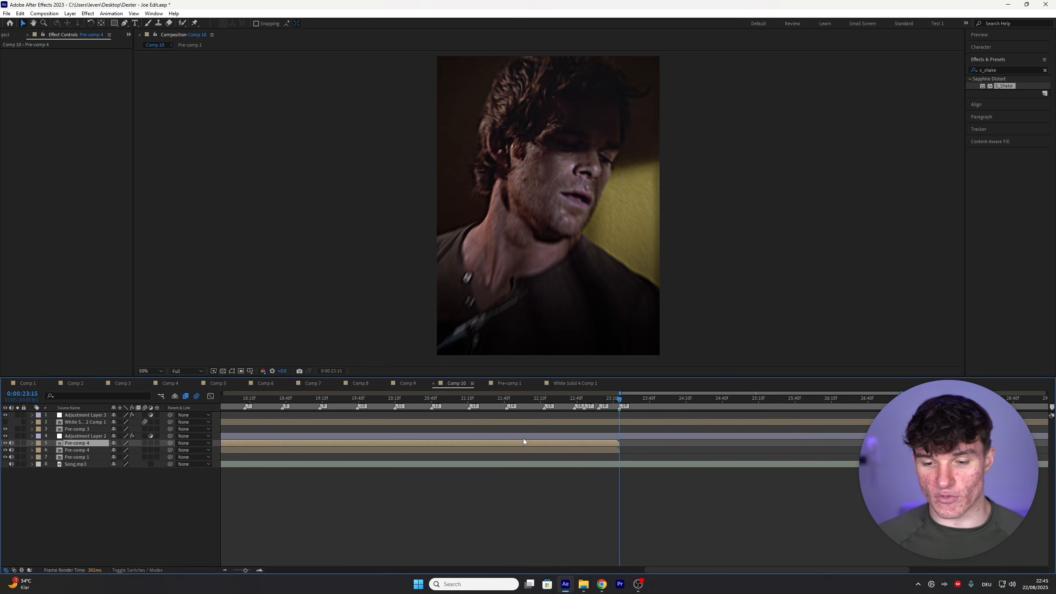
Move the duplicate Pre-comp 4 to start where the first copy ends at 0:00:23:15, and preview the outro in Comp 10
{"action": "left_click_drag", "start_coordinate": [229, 443], "coordinate": [826, 441]}
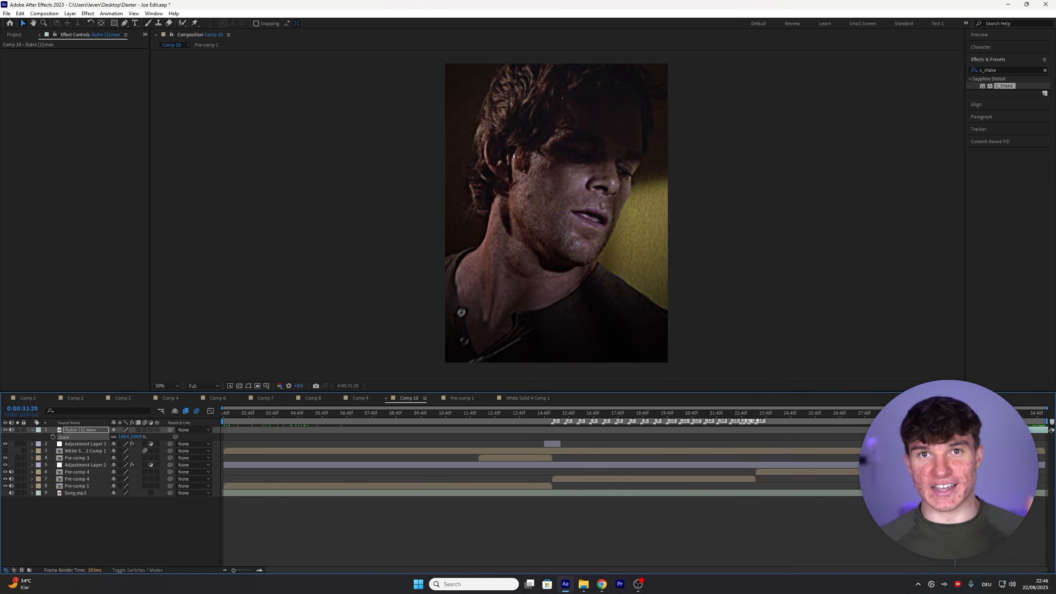
{"action": "key", "text": "space"}
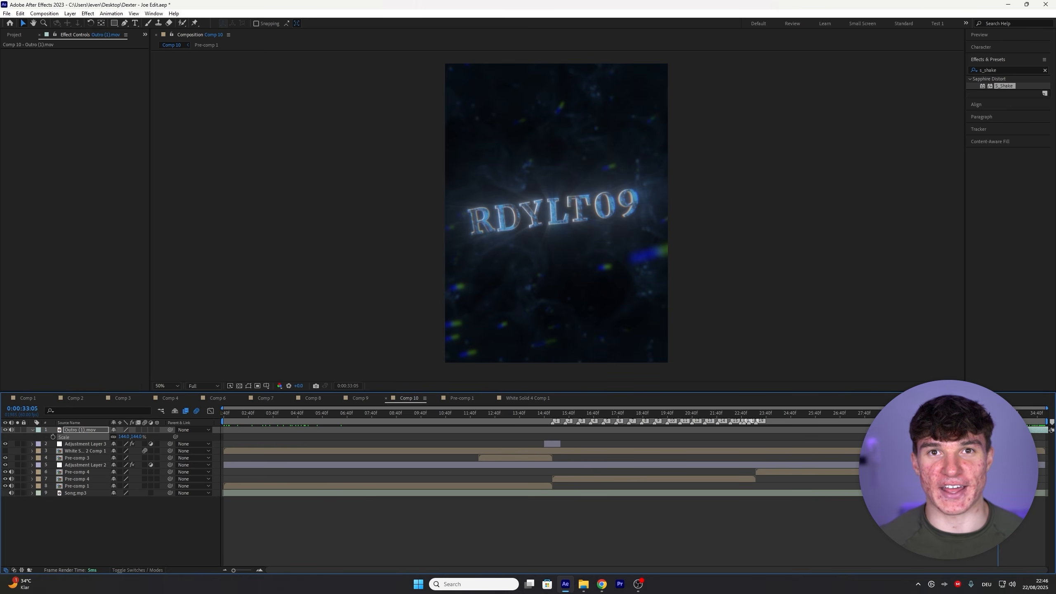
Add Comp 10 to the render queue and set its output module format to QuickTime
{"action": "left_click", "coordinate": [44, 13]}
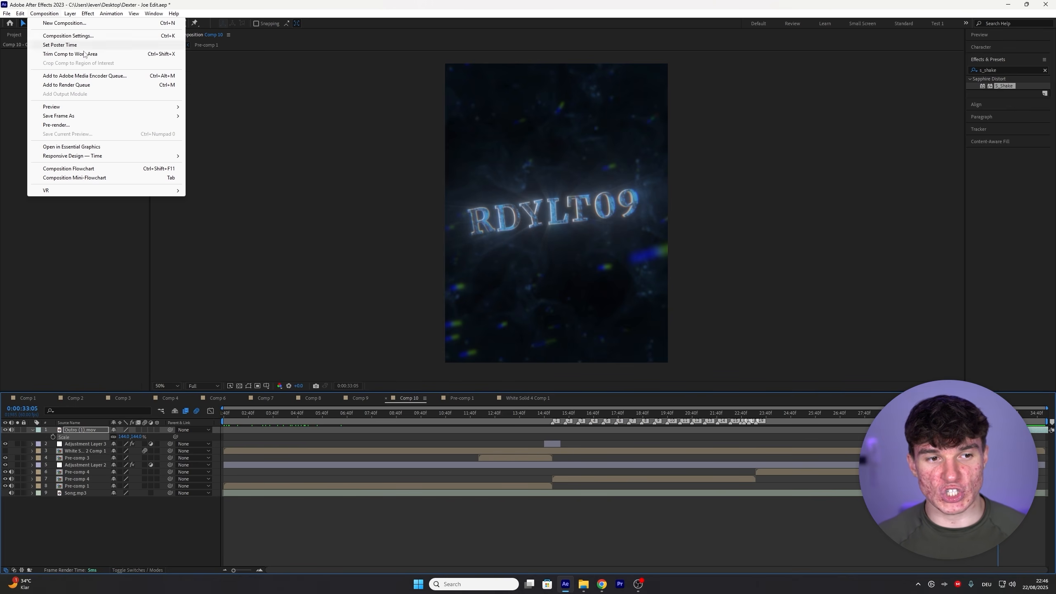
{"action": "left_click", "coordinate": [146, 85]}
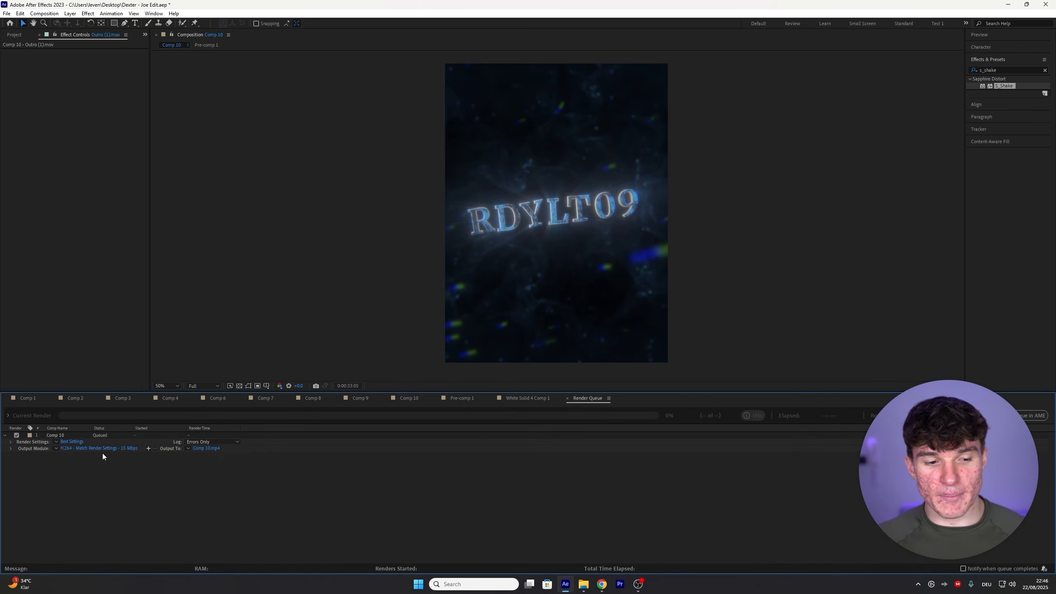
{"action": "left_click", "coordinate": [102, 449]}
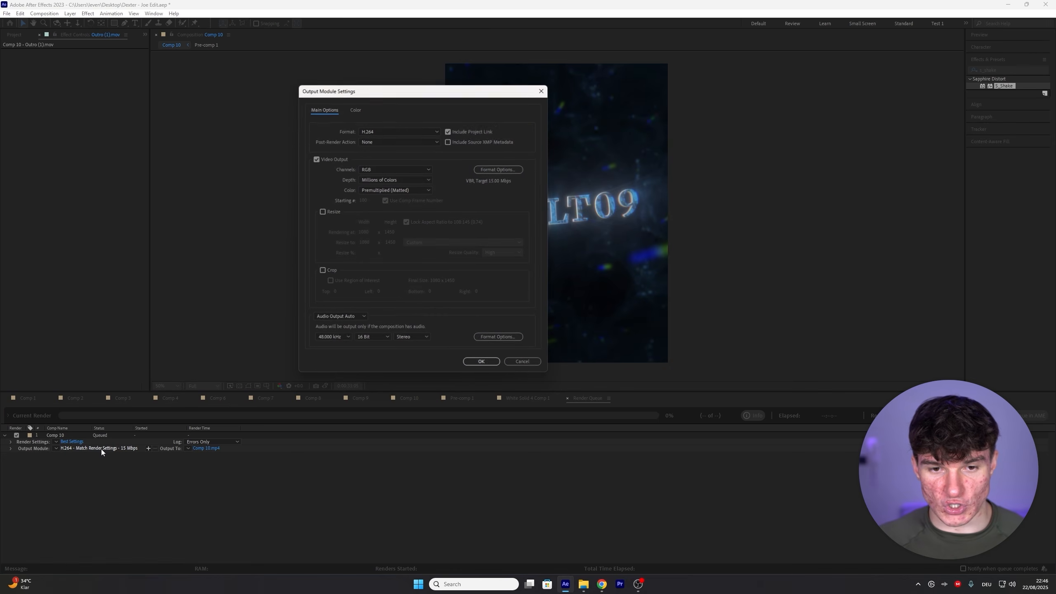
{"action": "left_click", "coordinate": [379, 132]}
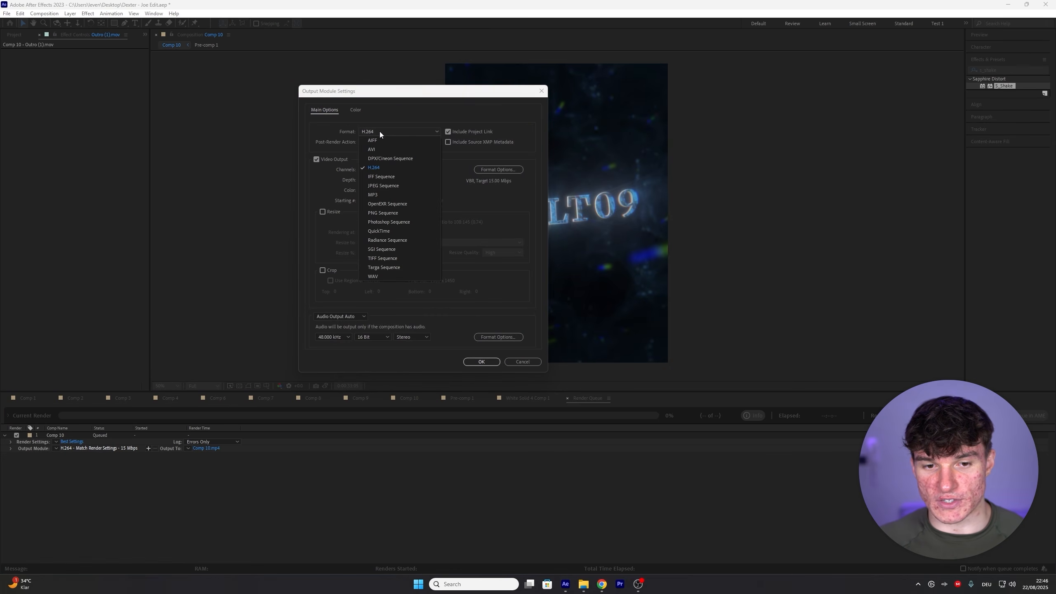
{"action": "left_click", "coordinate": [377, 236]}
{"action": "left_click", "coordinate": [481, 361]}
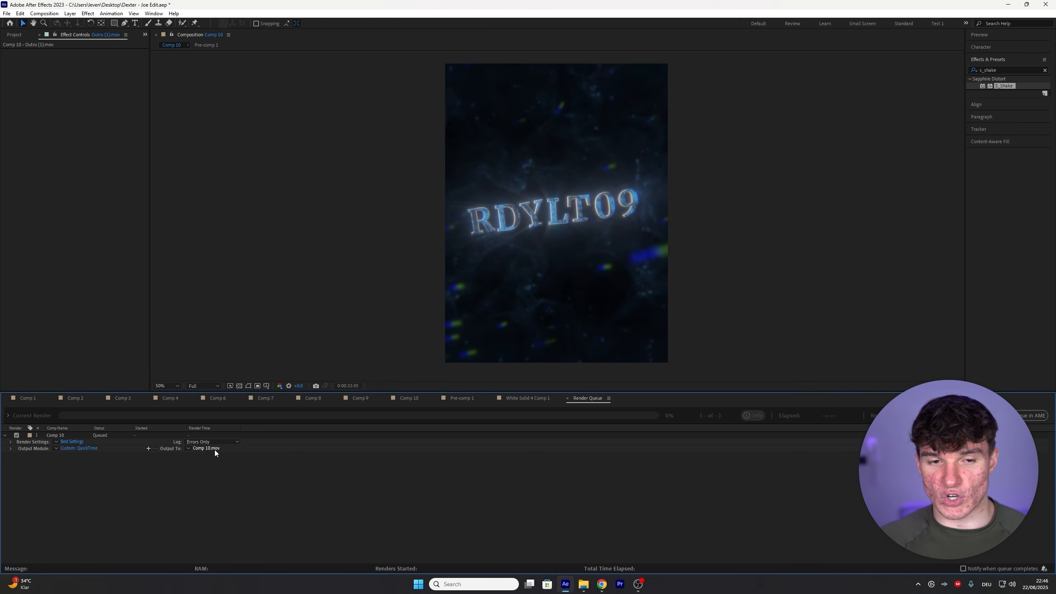
Set the render output file name to Dexter Edit in the Joe Edit folder
{"action": "left_click", "coordinate": [214, 449]}
{"action": "type", "text": "exter Edit"}
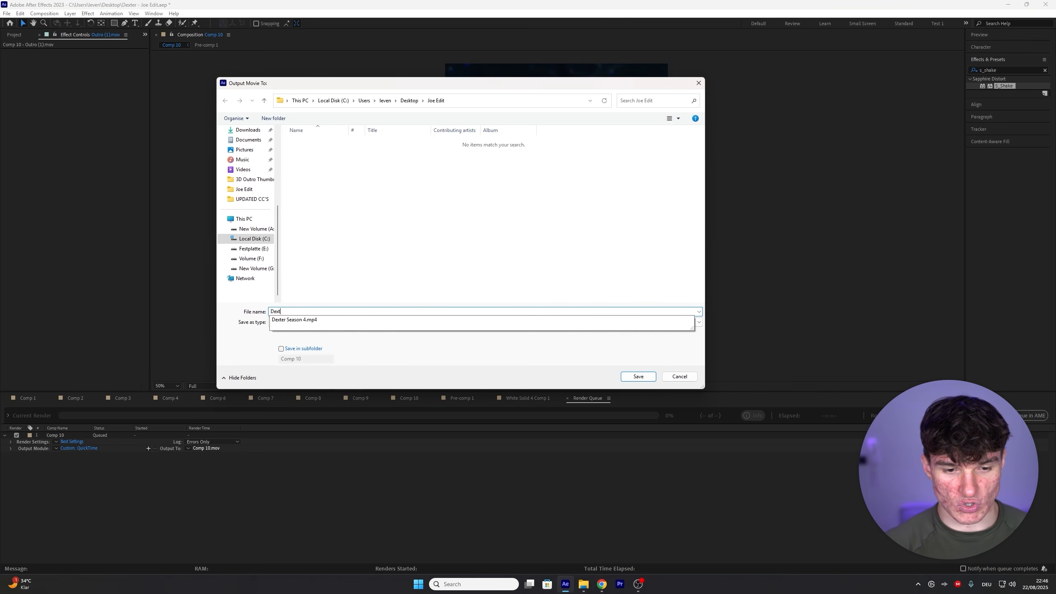
{"action": "left_click", "coordinate": [645, 379]}
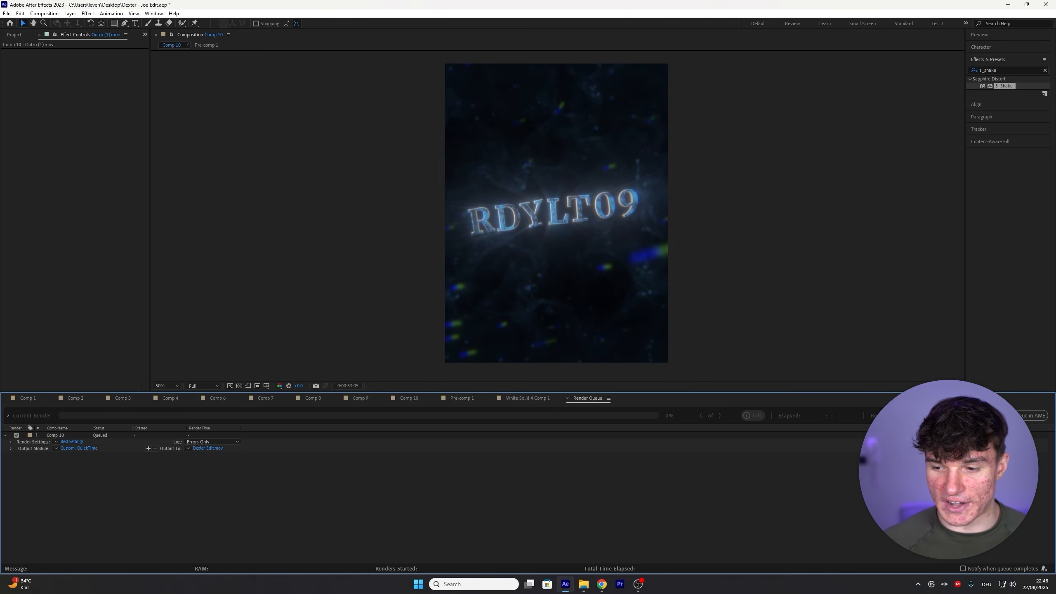